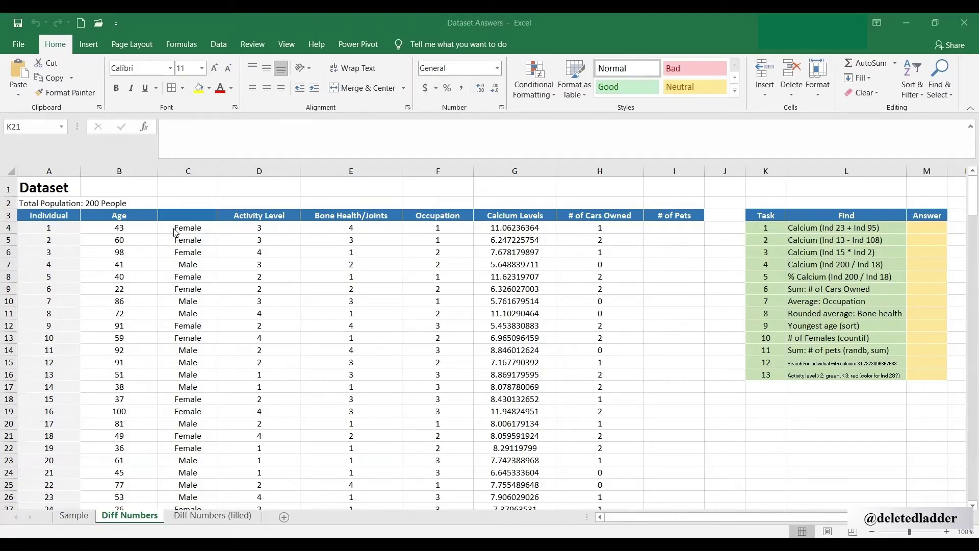
- Review the Diff Numbers dataset from individual 1 to 200, the score tables below it, and the empty # of Pets column
{"action": "scroll", "coordinate": [67, 239], "scroll_direction": "down", "scroll_amount": 16}
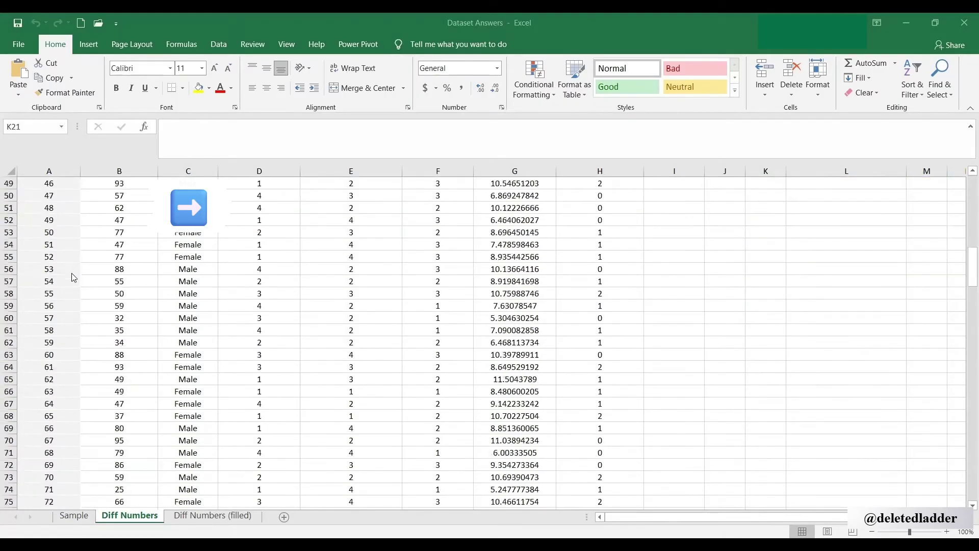
{"action": "scroll", "coordinate": [74, 276], "scroll_direction": "down", "scroll_amount": 20}
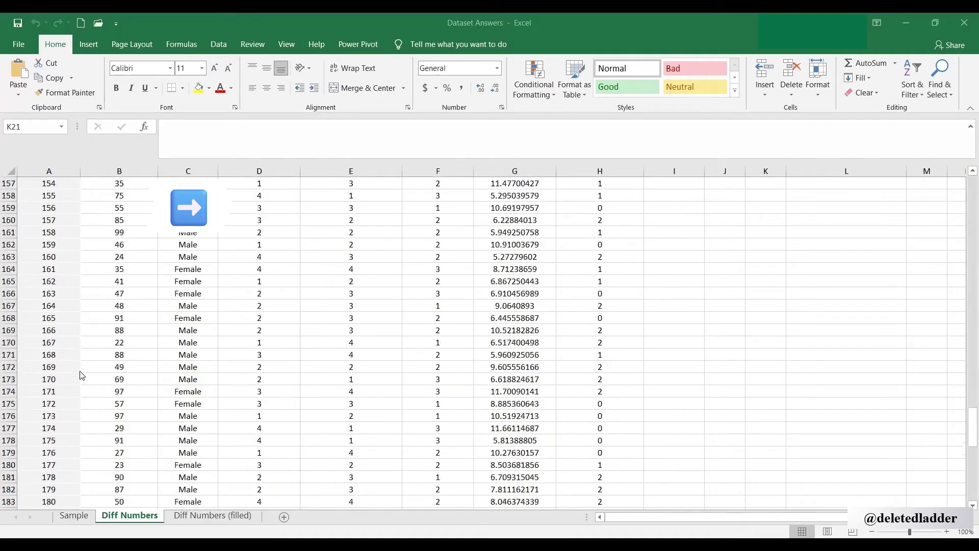
{"action": "scroll", "coordinate": [80, 379], "scroll_direction": "down", "scroll_amount": 11}
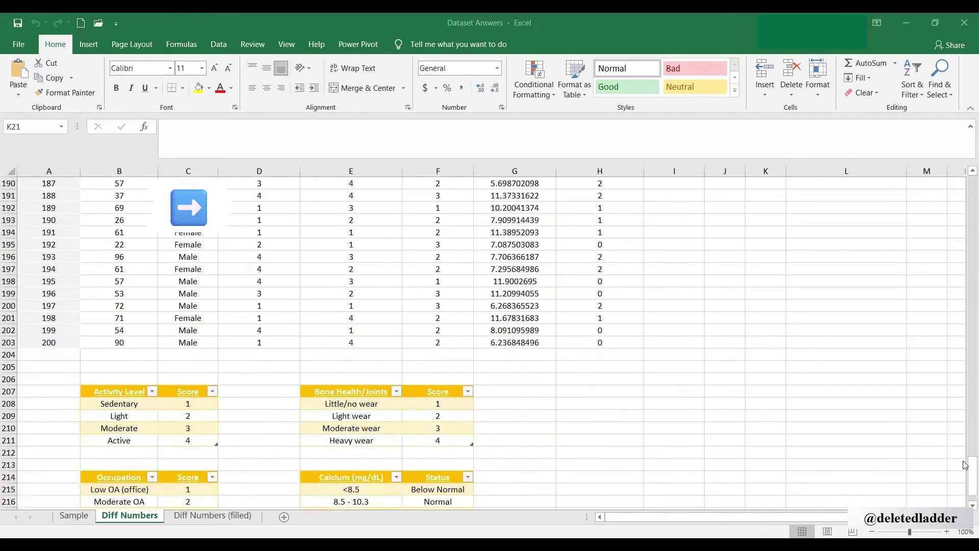
{"action": "scroll", "coordinate": [392, 434], "scroll_direction": "down", "scroll_amount": 2}
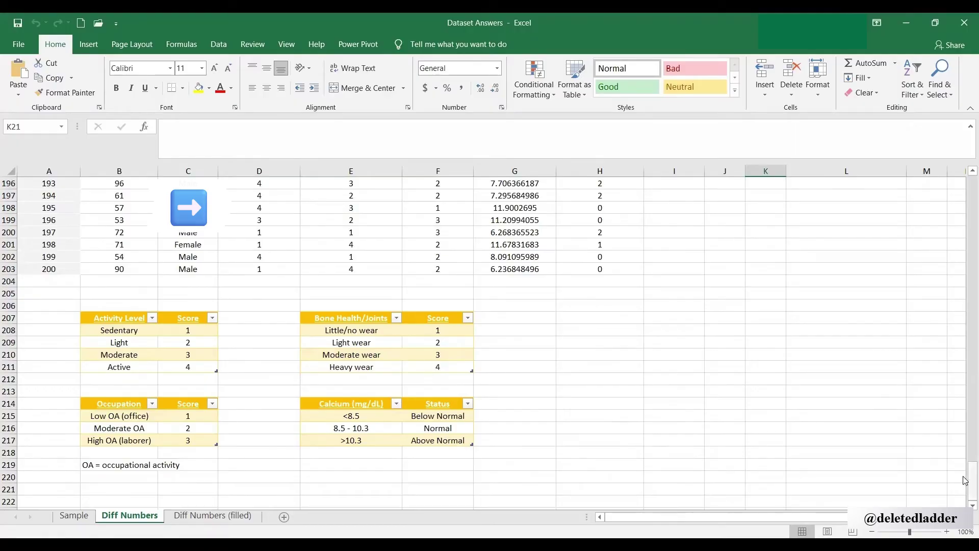
{"action": "left_click_drag", "start_coordinate": [966, 481], "coordinate": [966, 170]}
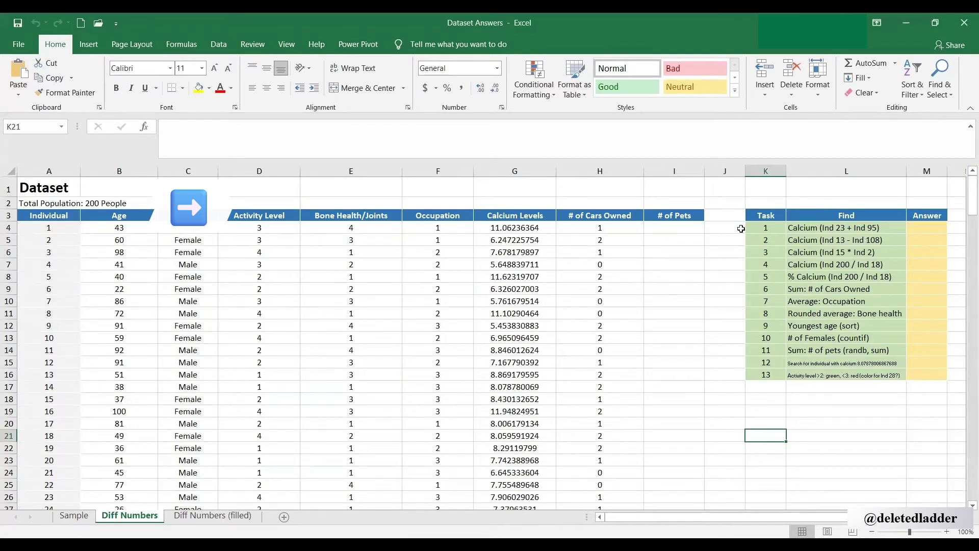
{"action": "left_click", "coordinate": [679, 239]}
{"action": "left_click", "coordinate": [667, 276]}
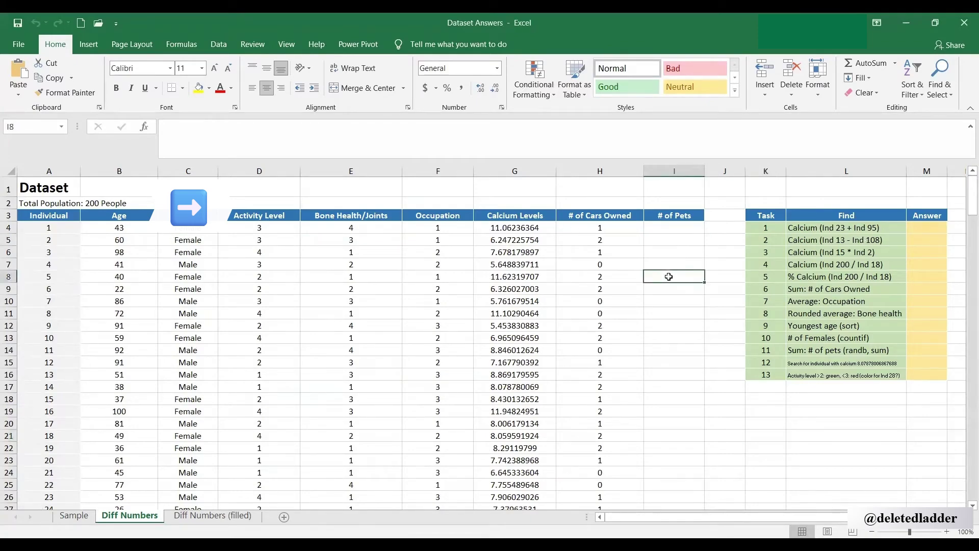
{"action": "left_click", "coordinate": [668, 227]}
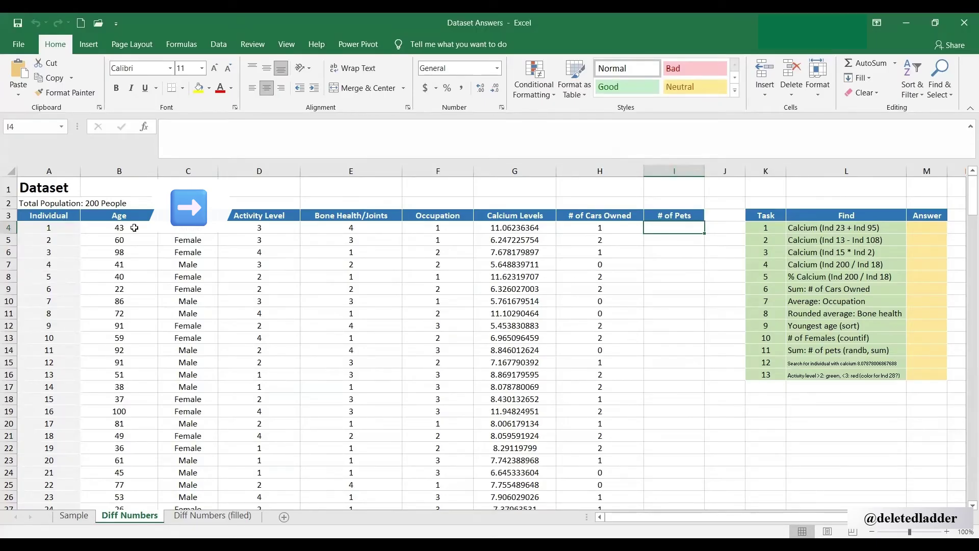
{"action": "left_click", "coordinate": [51, 228]}
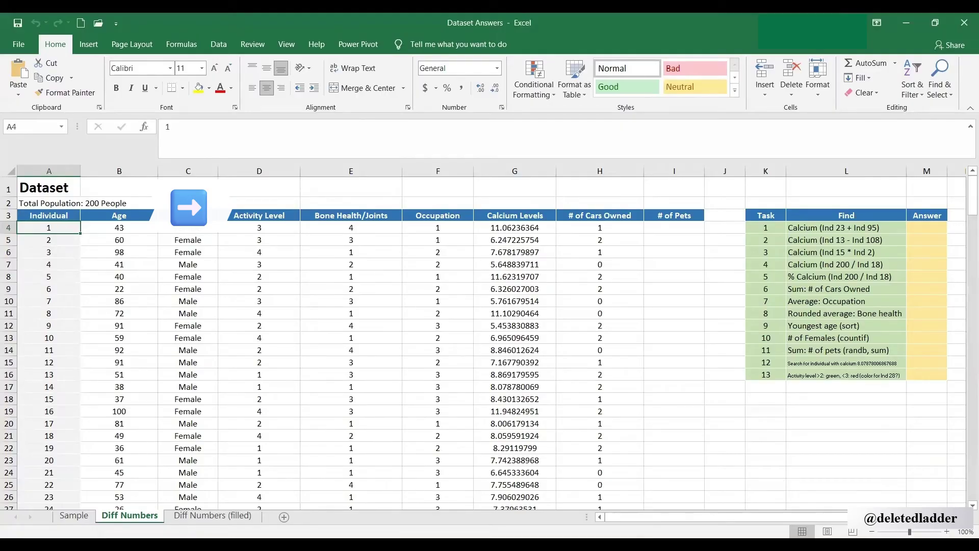
- Answer Task 1 in M4 by adding the calcium levels of individuals 23 and 95 with =G26+G98
{"action": "left_click", "coordinate": [920, 228]}
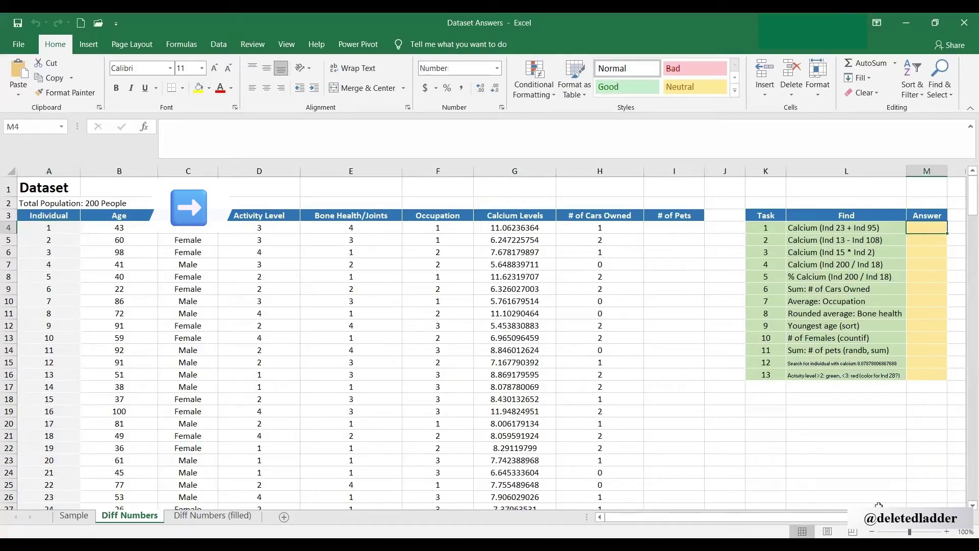
{"action": "scroll", "coordinate": [870, 232], "scroll_direction": "right", "scroll_amount": 1}
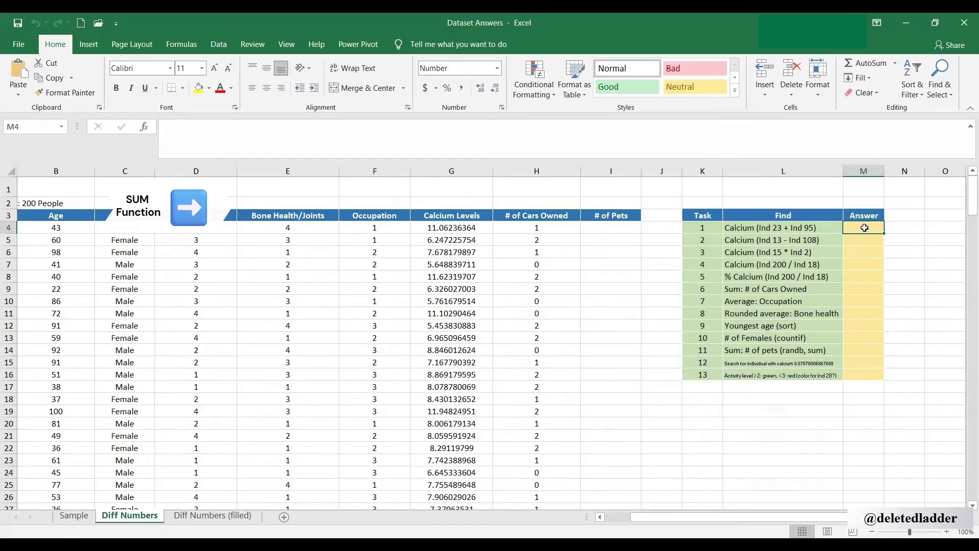
{"action": "type", "text": "="}
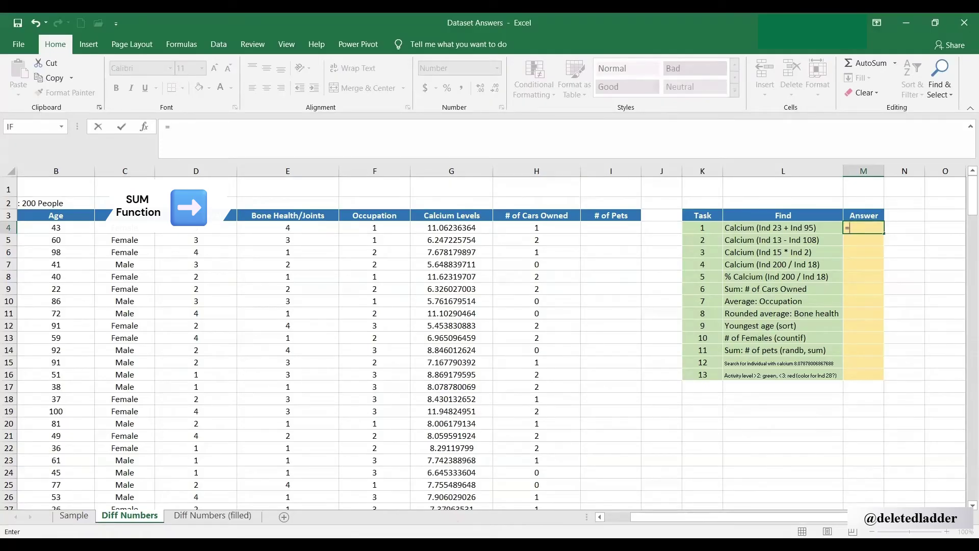
{"action": "left_click_drag", "start_coordinate": [646, 520], "coordinate": [601, 519]}
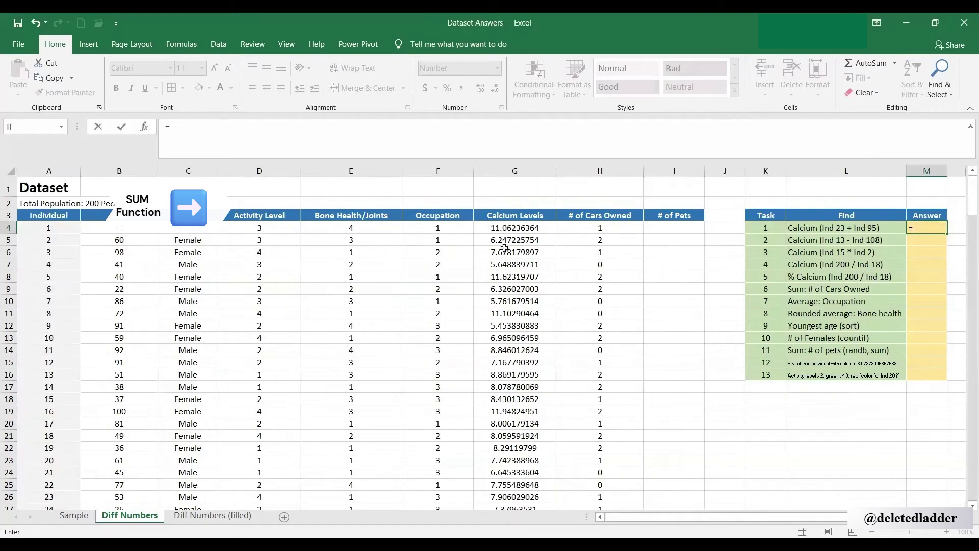
{"action": "scroll", "coordinate": [502, 251], "scroll_direction": "down", "scroll_amount": 2}
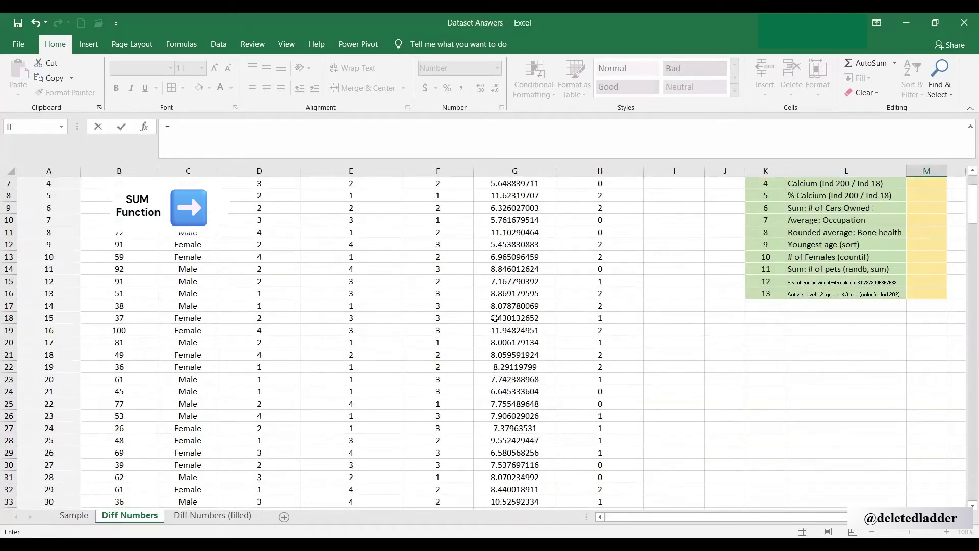
{"action": "left_click", "coordinate": [507, 414]}
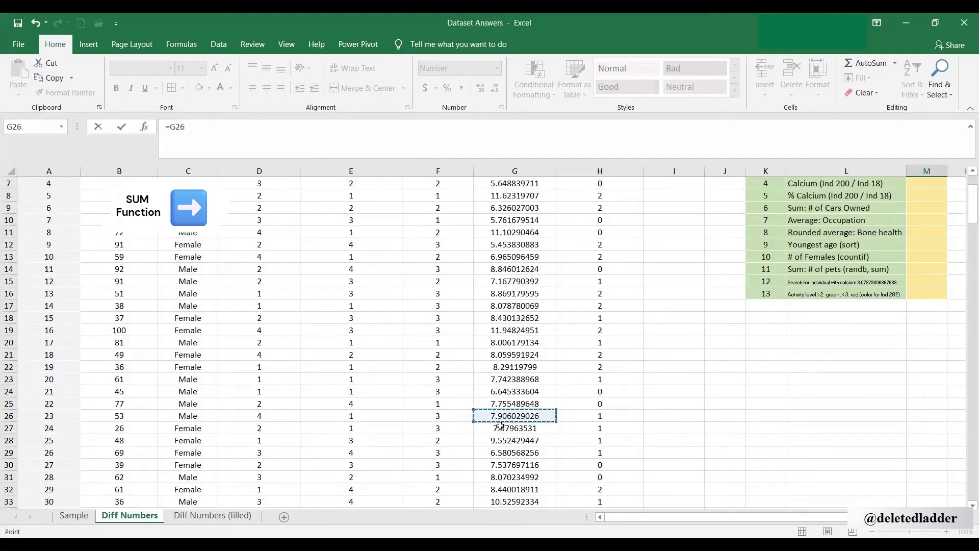
{"action": "type", "text": "+"}
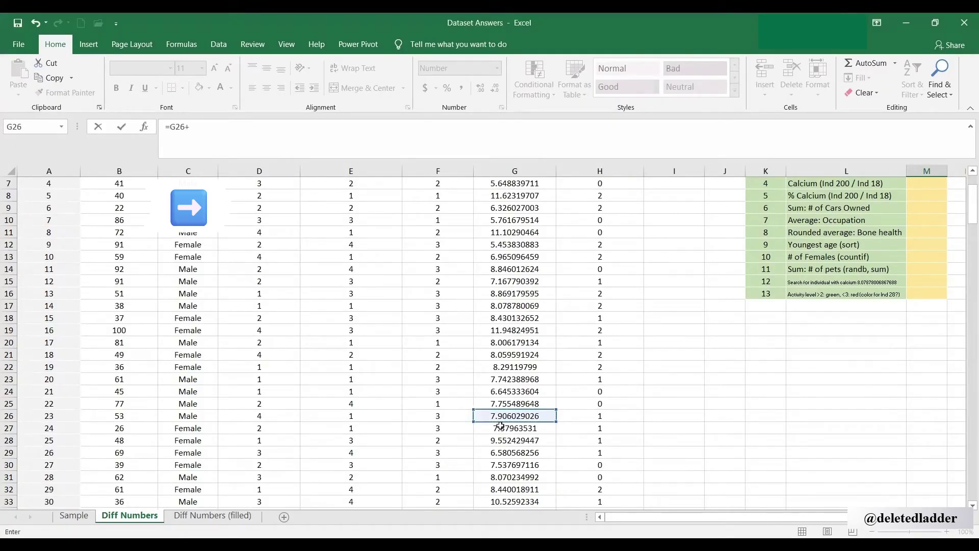
{"action": "scroll", "coordinate": [822, 367], "scroll_direction": "up", "scroll_amount": 2}
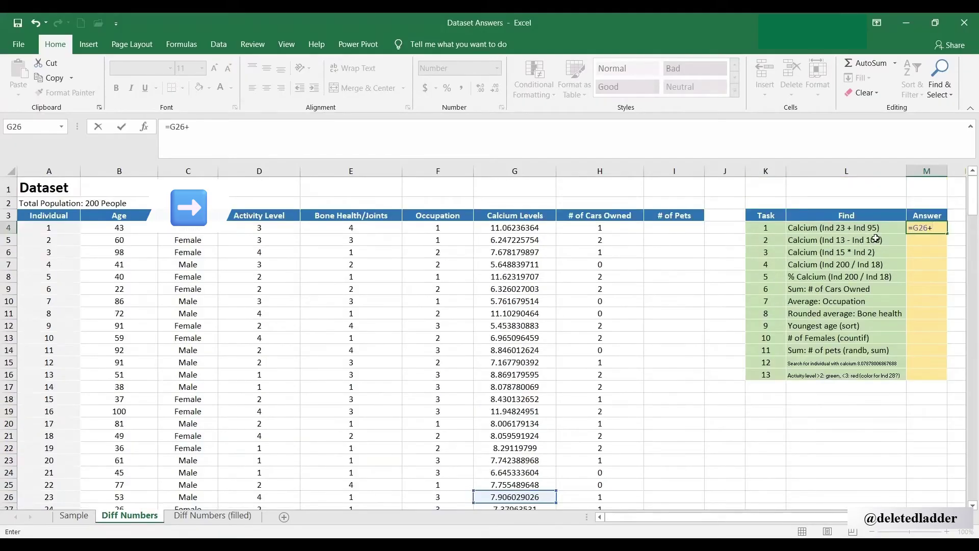
{"action": "scroll", "coordinate": [474, 363], "scroll_direction": "down", "scroll_amount": 3}
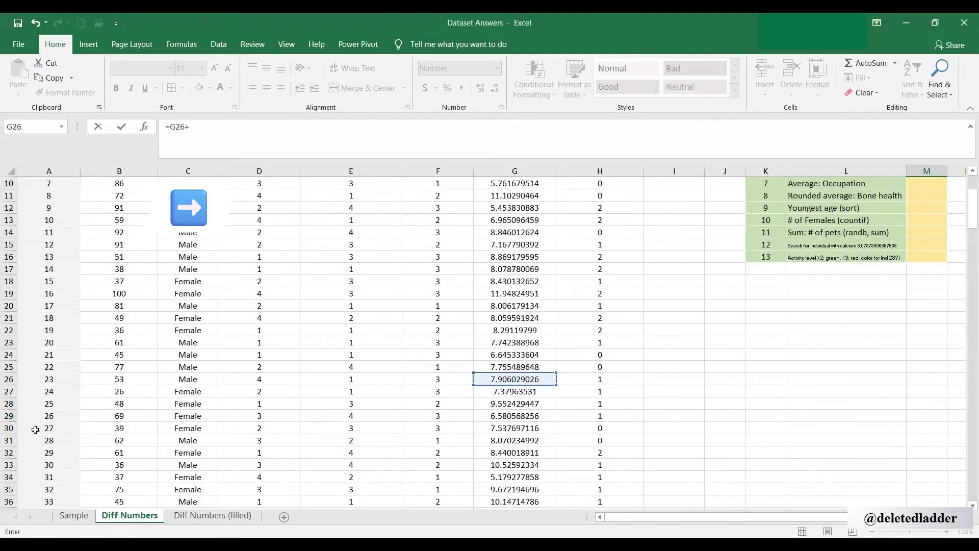
{"action": "scroll", "coordinate": [35, 429], "scroll_direction": "down", "scroll_amount": 18}
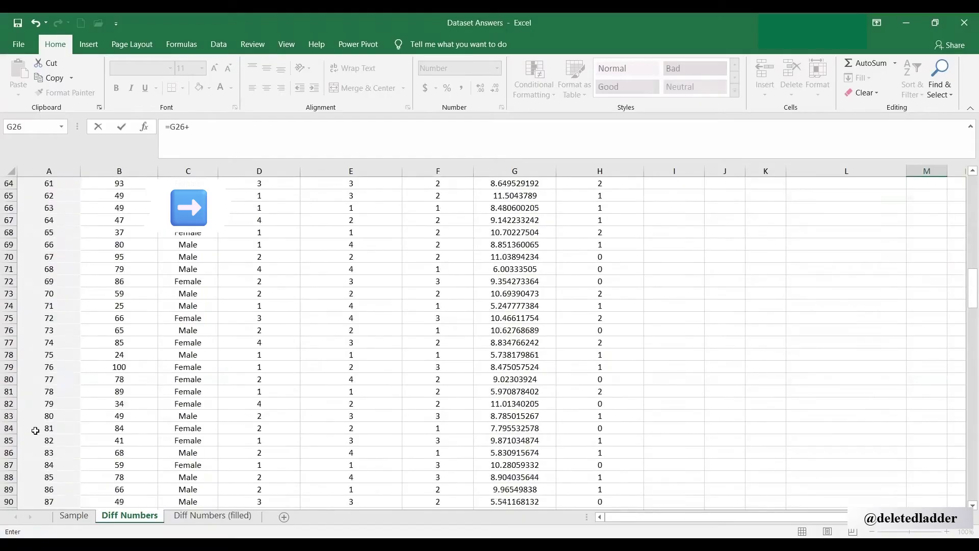
{"action": "scroll", "coordinate": [35, 430], "scroll_direction": "down", "scroll_amount": 6}
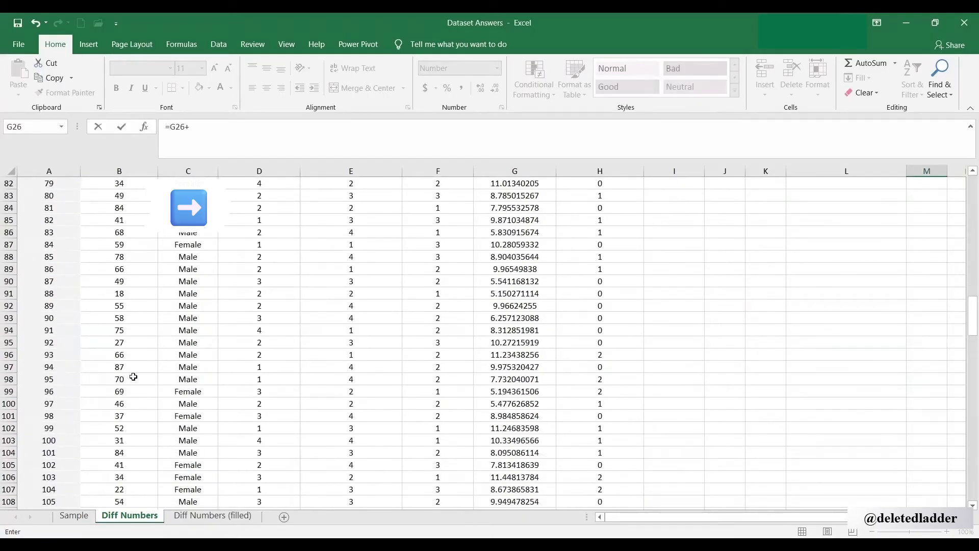
{"action": "left_click", "coordinate": [516, 379]}
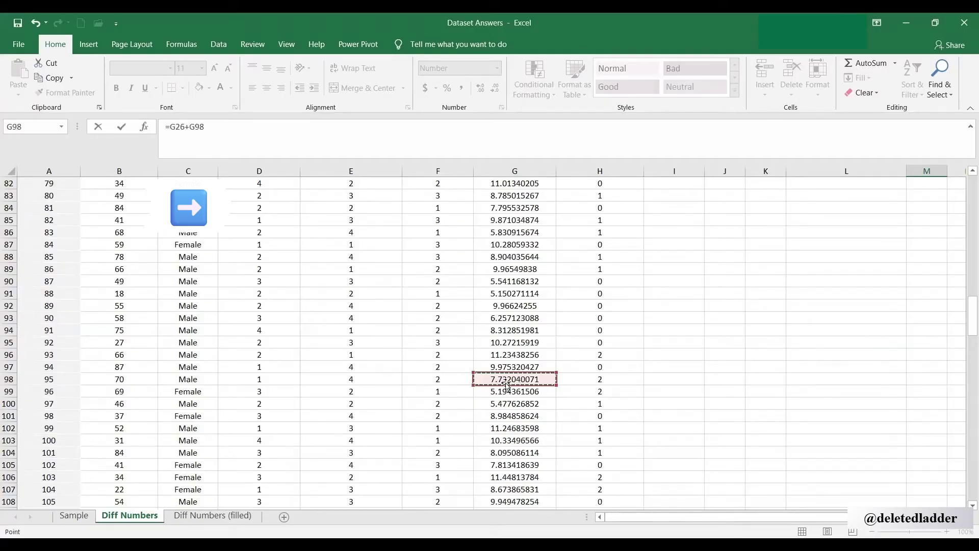
{"action": "key", "text": "Return"}
{"action": "scroll", "coordinate": [671, 338], "scroll_direction": "up", "scroll_amount": 1}
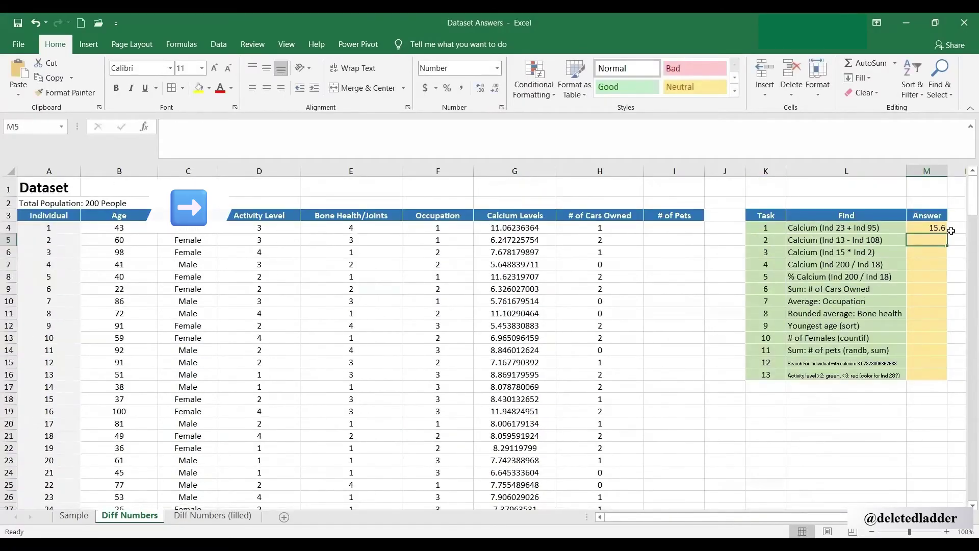
{"action": "left_click", "coordinate": [910, 225]}
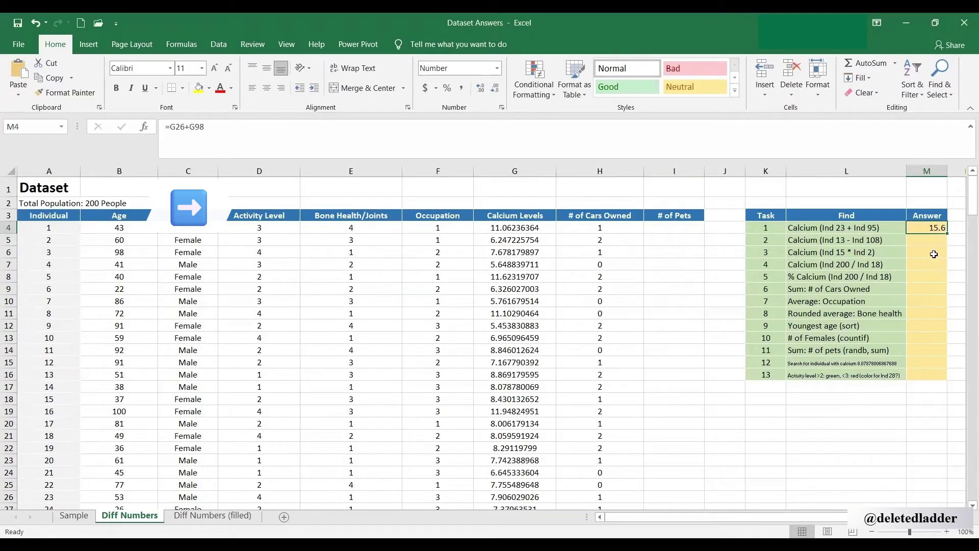
- Answer Task 2 in M5 by subtracting individual 108's calcium level from individual 13's with =G16-G111
{"action": "left_click", "coordinate": [925, 238]}
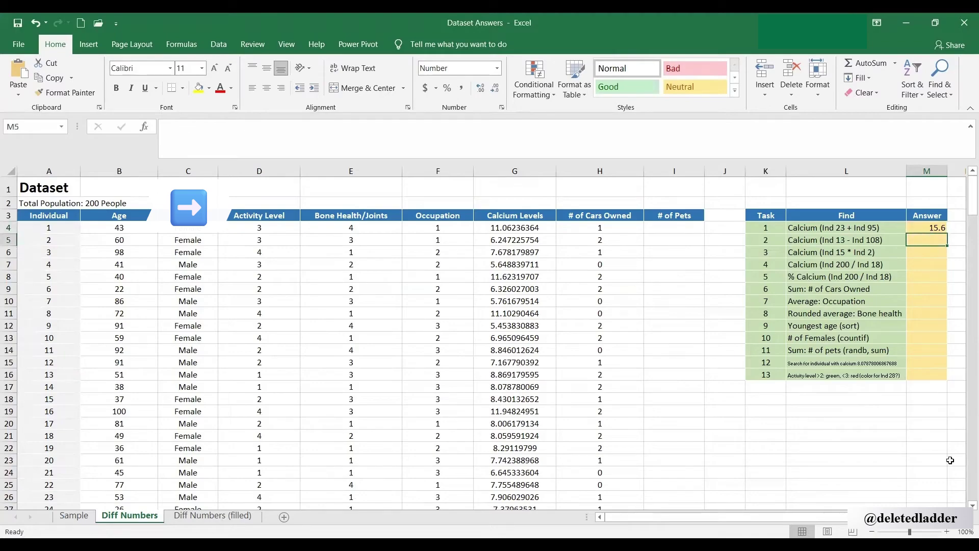
{"action": "type", "text": "="}
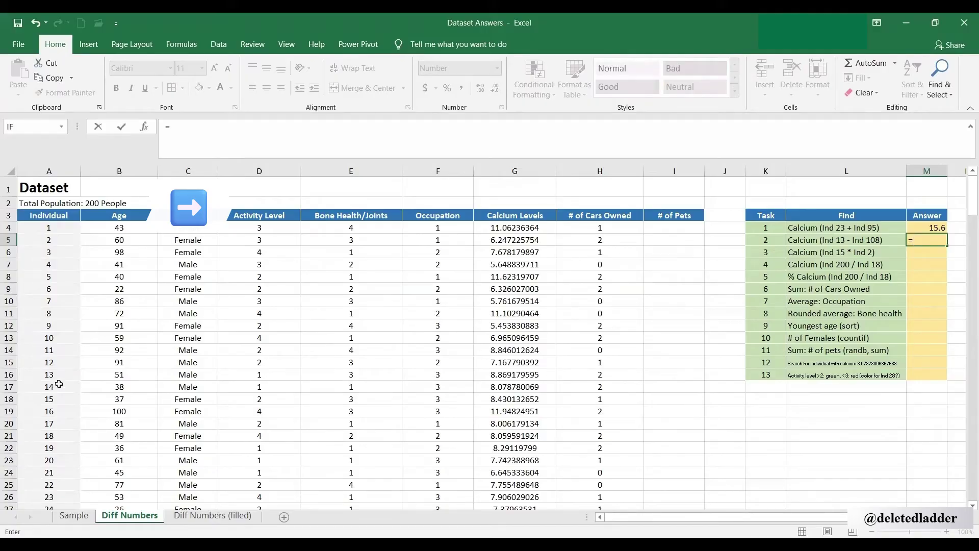
{"action": "left_click", "coordinate": [537, 374]}
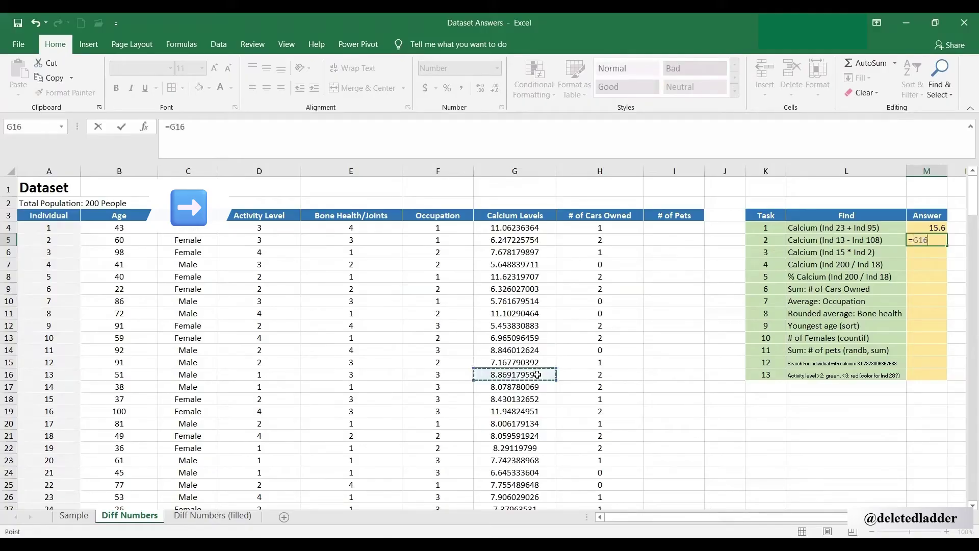
{"action": "type", "text": "-"}
{"action": "left_click_drag", "start_coordinate": [971, 204], "coordinate": [965, 351]}
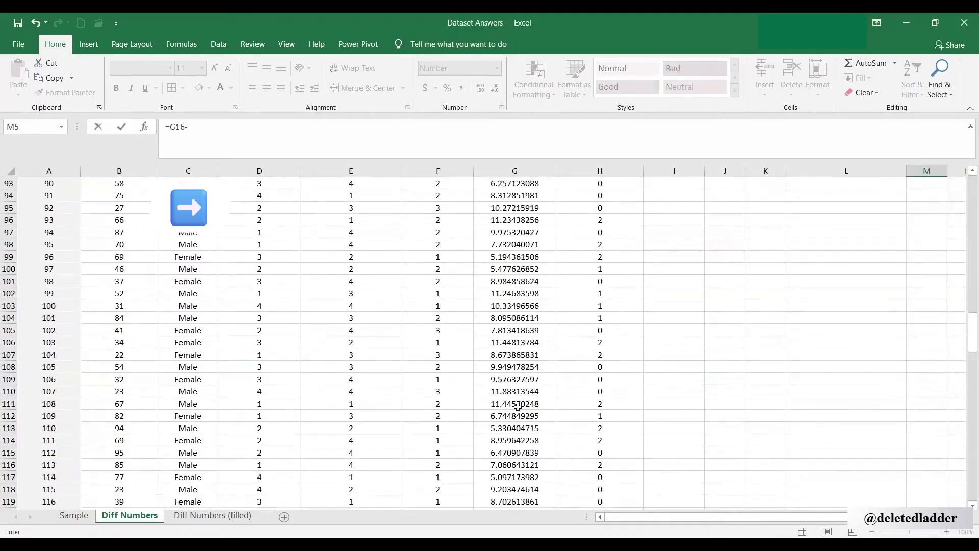
{"action": "left_click", "coordinate": [517, 404]}
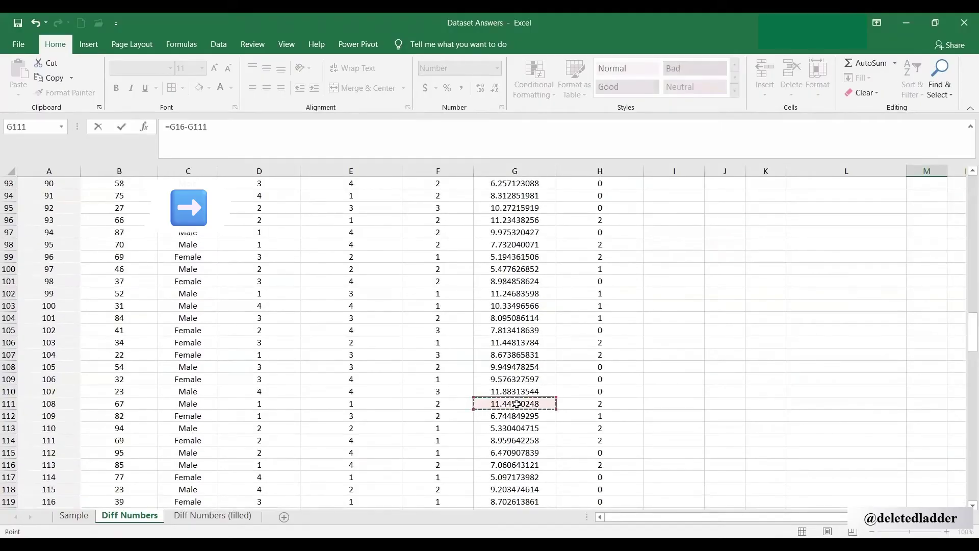
{"action": "key", "text": "Return"}
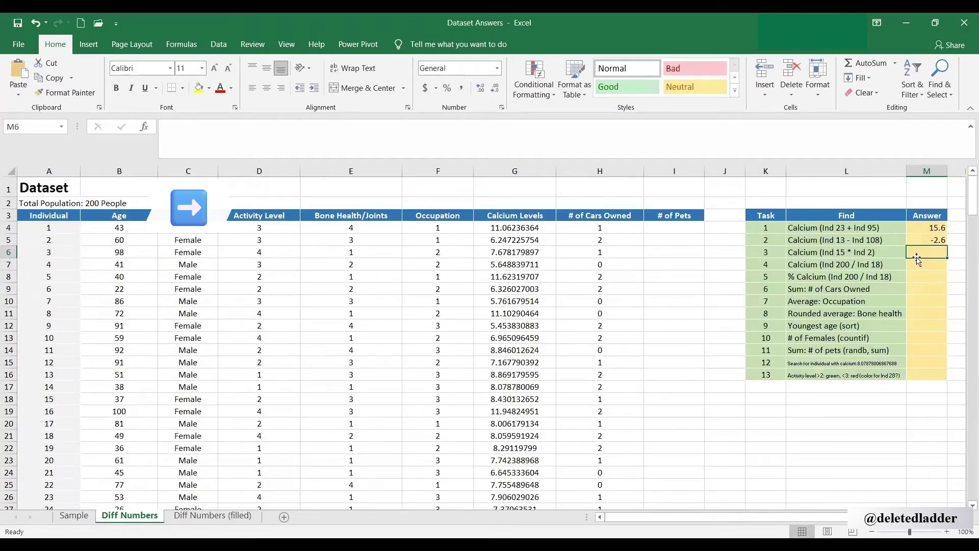
- Answer Task 3 in M6 by multiplying the calcium levels of individuals 15 and 2 with =G18*G5
{"action": "type", "text": "="}
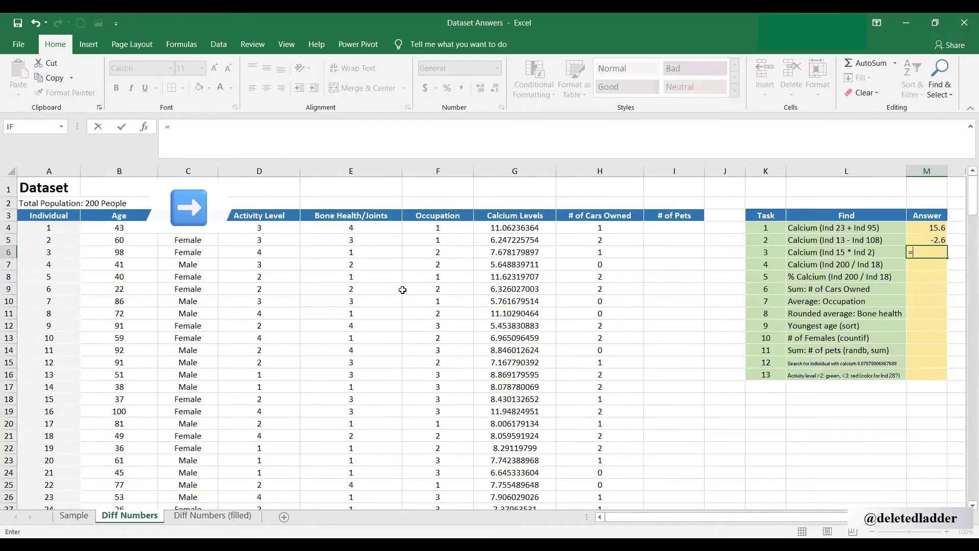
{"action": "left_click", "coordinate": [502, 399]}
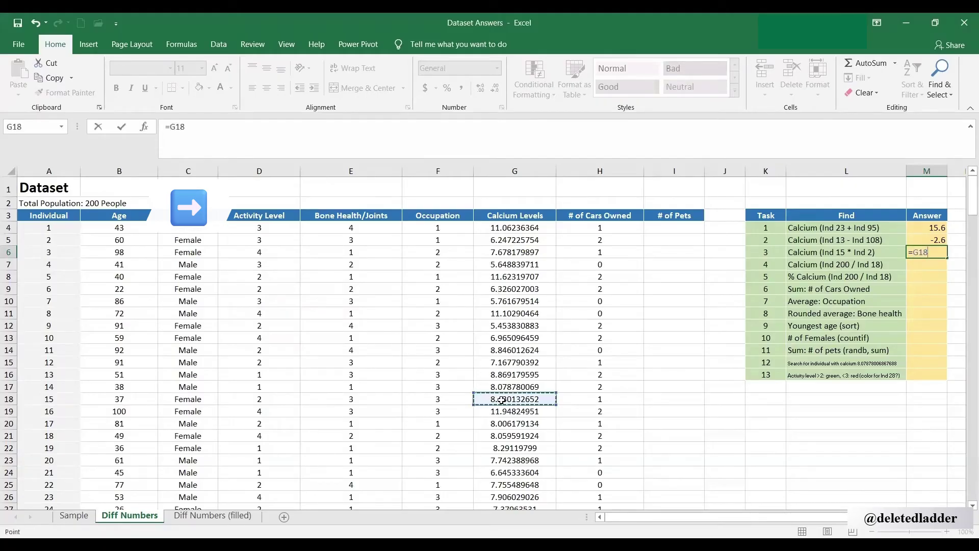
{"action": "type", "text": "*"}
{"action": "left_click", "coordinate": [500, 238]}
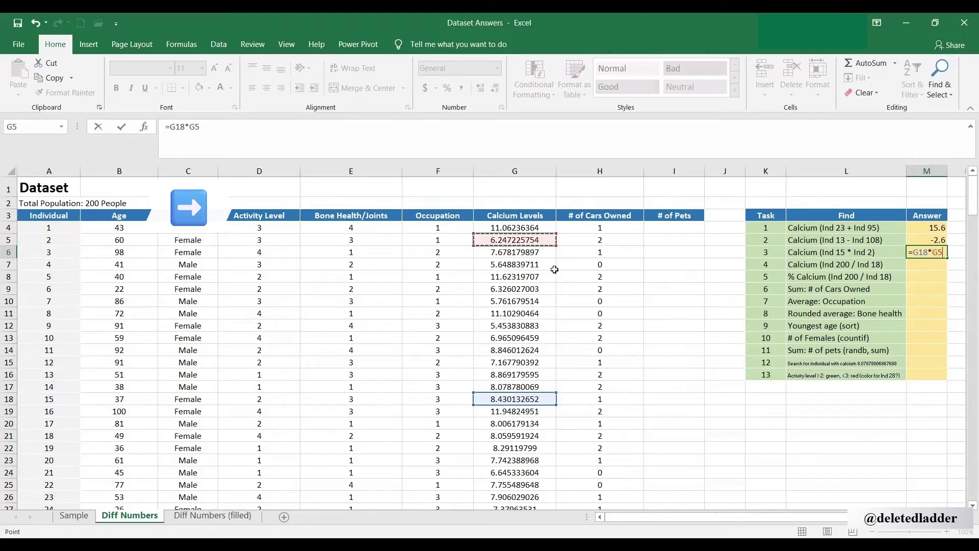
{"action": "key", "text": "Return"}
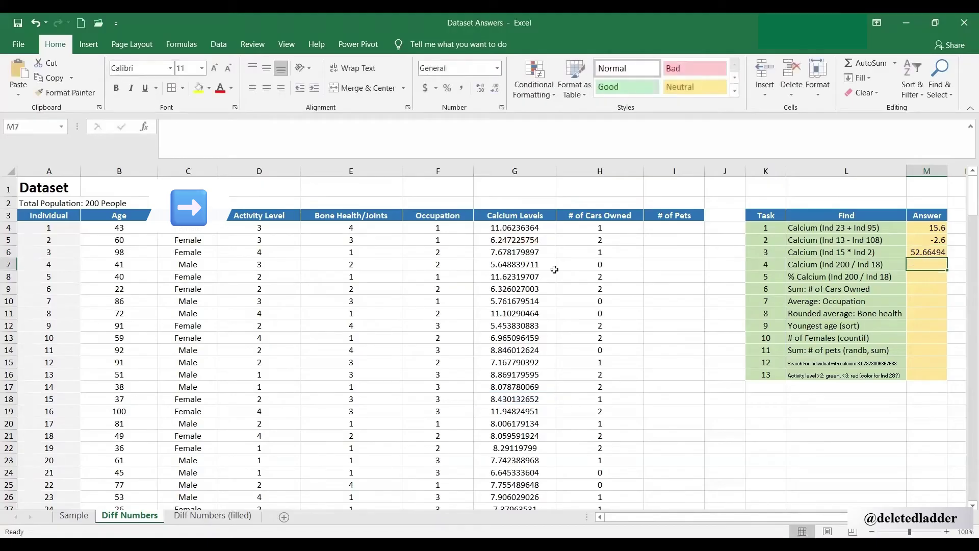
- Answer Task 4 in M7 by dividing individual 200's calcium level by individual 18's with =G203/G21
{"action": "type", "text": "="}
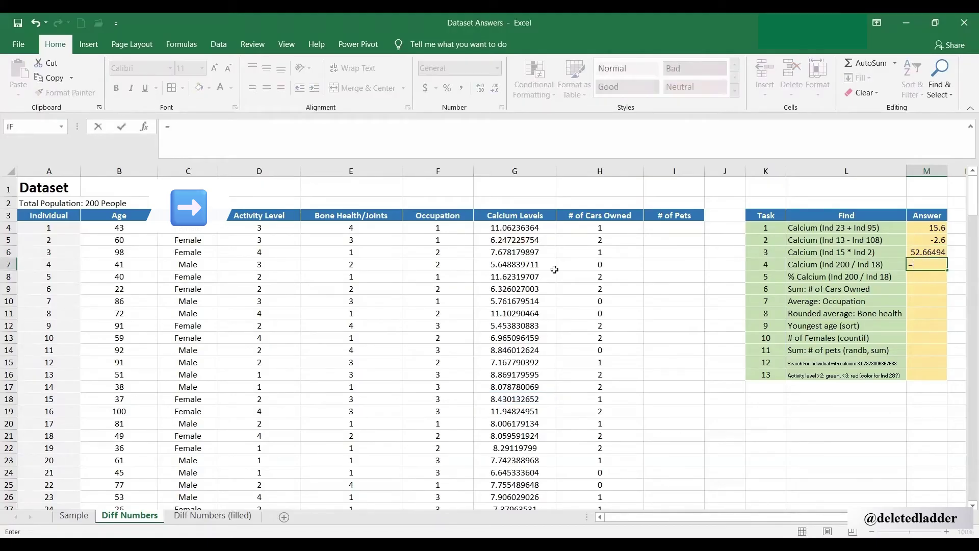
{"action": "left_click_drag", "start_coordinate": [971, 204], "coordinate": [959, 517]}
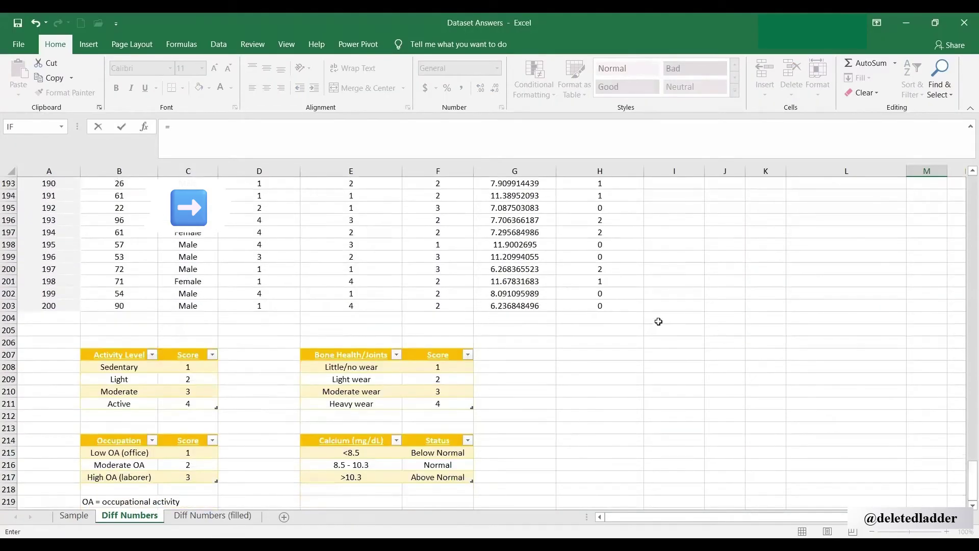
{"action": "left_click", "coordinate": [516, 306]}
{"action": "type", "text": "/"}
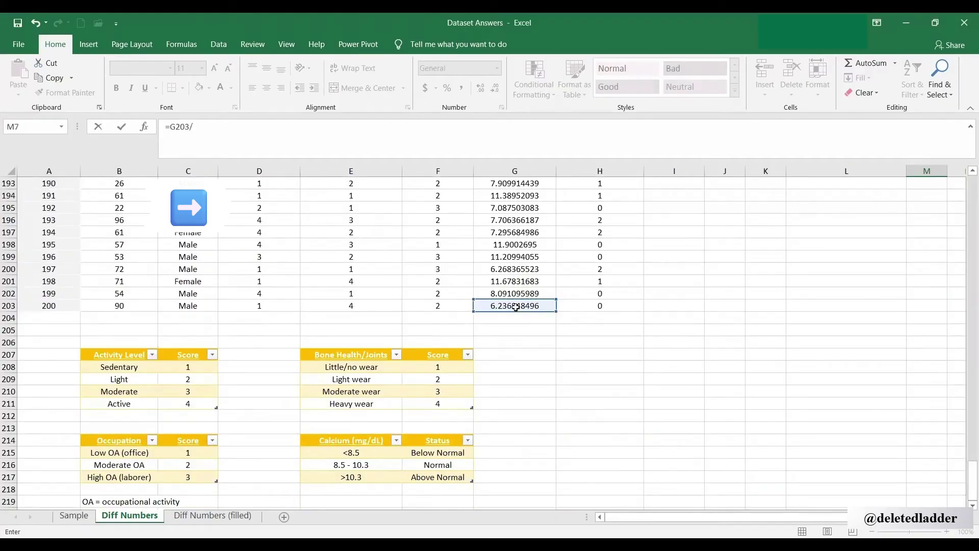
{"action": "left_click_drag", "start_coordinate": [972, 484], "coordinate": [965, 179]}
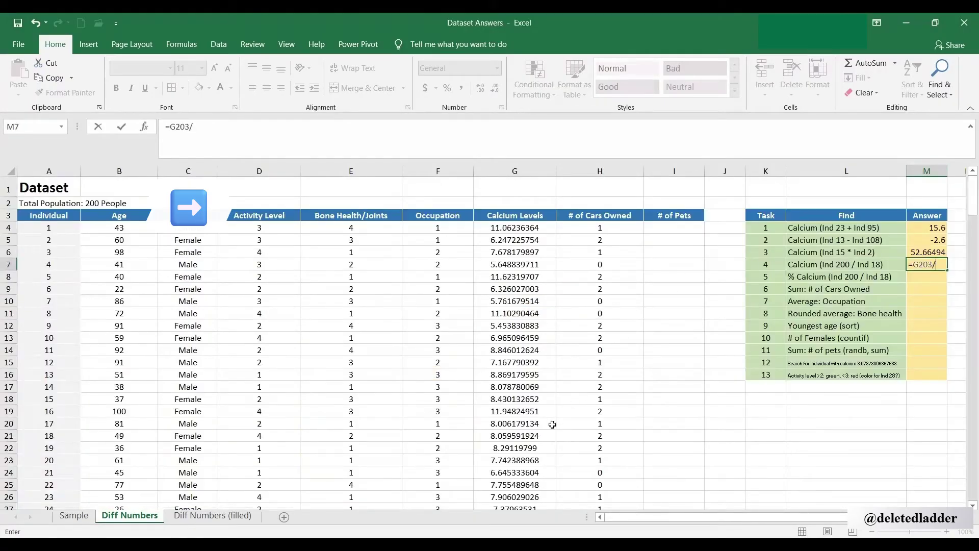
{"action": "left_click", "coordinate": [521, 435]}
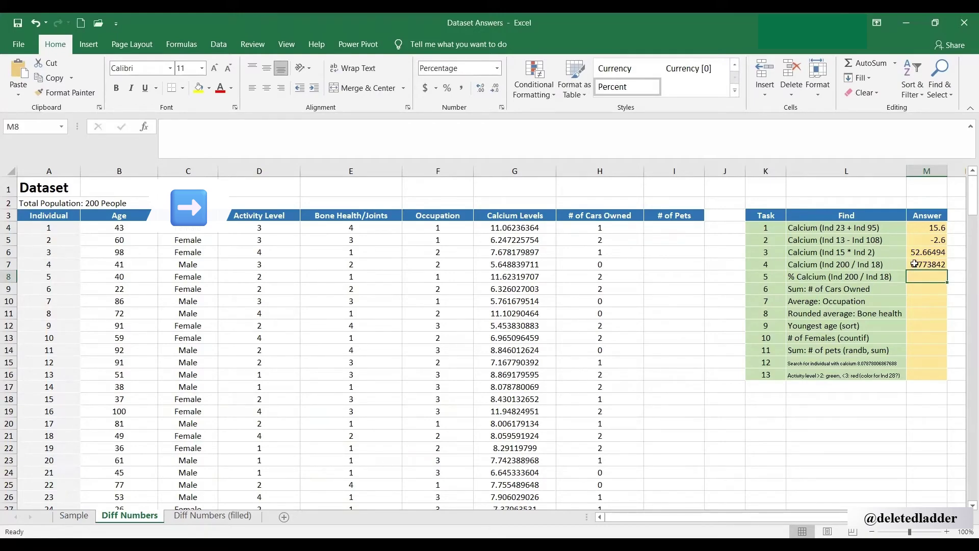
- Enter 1 and 2 in J4 and J5 and autofill the number series down to 20 in J23
{"action": "left_click", "coordinate": [943, 262]}
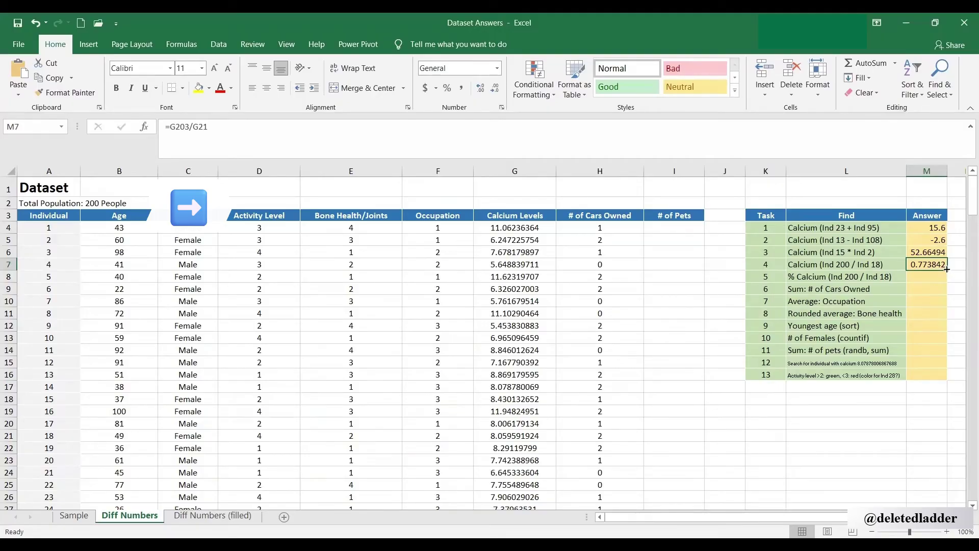
{"action": "left_click_drag", "start_coordinate": [947, 268], "coordinate": [945, 274]}
{"action": "left_click", "coordinate": [723, 225]}
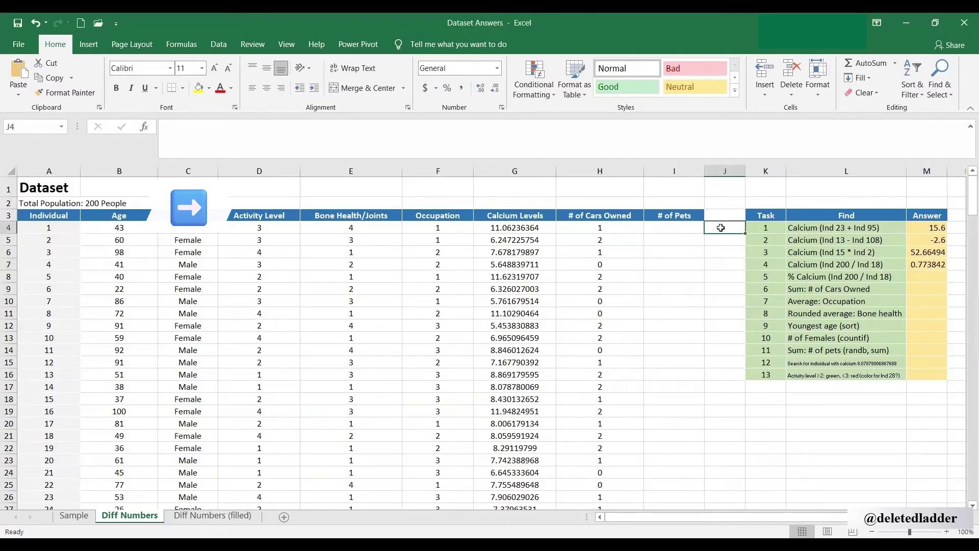
{"action": "type", "text": "1"}
{"action": "left_click", "coordinate": [717, 241]}
{"action": "type", "text": "2"}
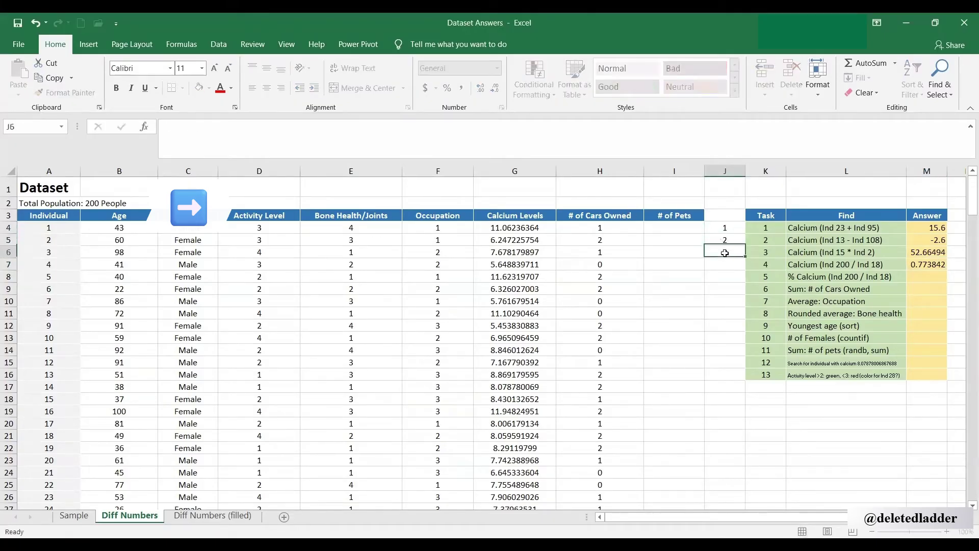
{"action": "left_click_drag", "start_coordinate": [724, 230], "coordinate": [740, 260]}
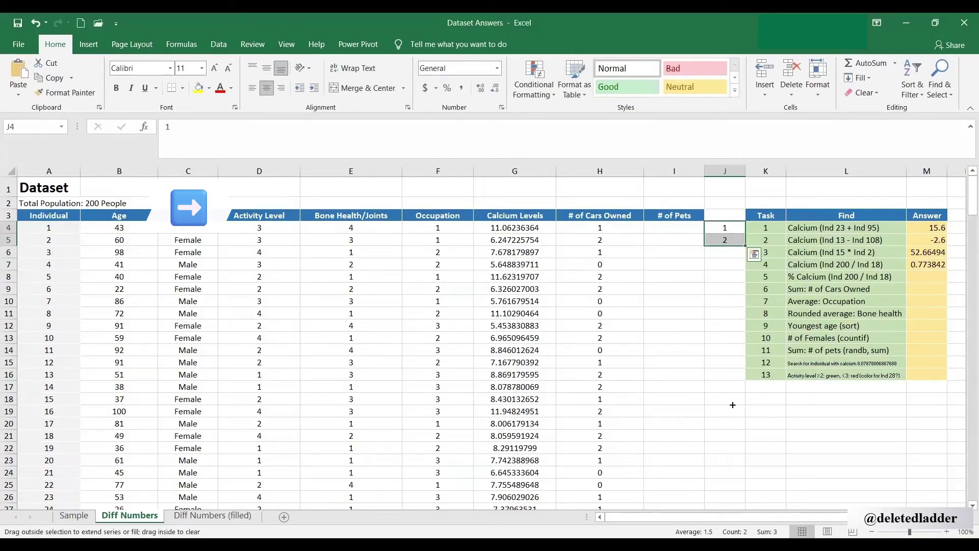
{"action": "left_click_drag", "start_coordinate": [730, 470], "coordinate": [731, 468]}
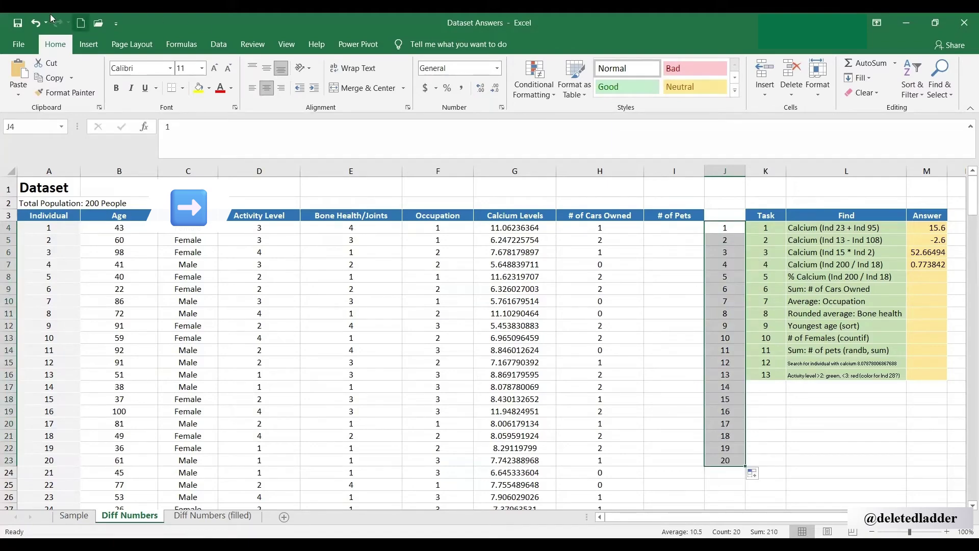
- Undo the series fill and both number entries in column J
{"action": "left_click", "coordinate": [33, 23]}
{"action": "left_click", "coordinate": [33, 23]}
{"action": "left_click", "coordinate": [34, 23]}
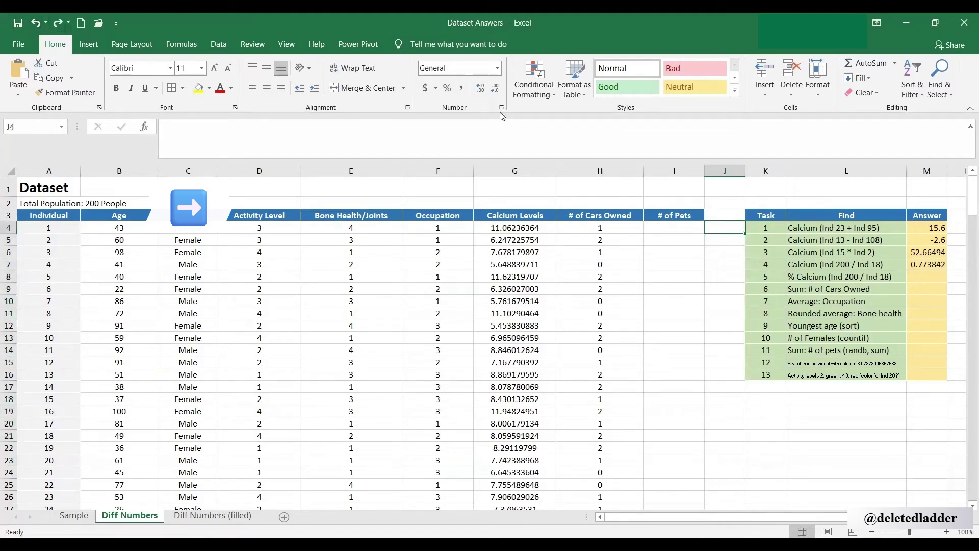
- Fill the Task 4 formula down from M7 into M8 and compare the relative cell references of both cells
{"action": "left_click", "coordinate": [939, 264]}
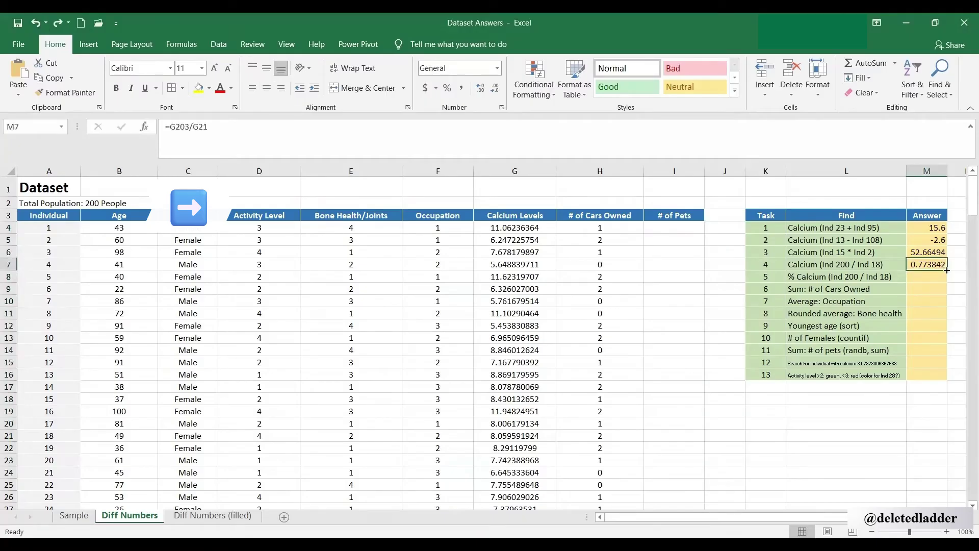
{"action": "left_click_drag", "start_coordinate": [947, 270], "coordinate": [946, 282]}
{"action": "left_click", "coordinate": [927, 275]}
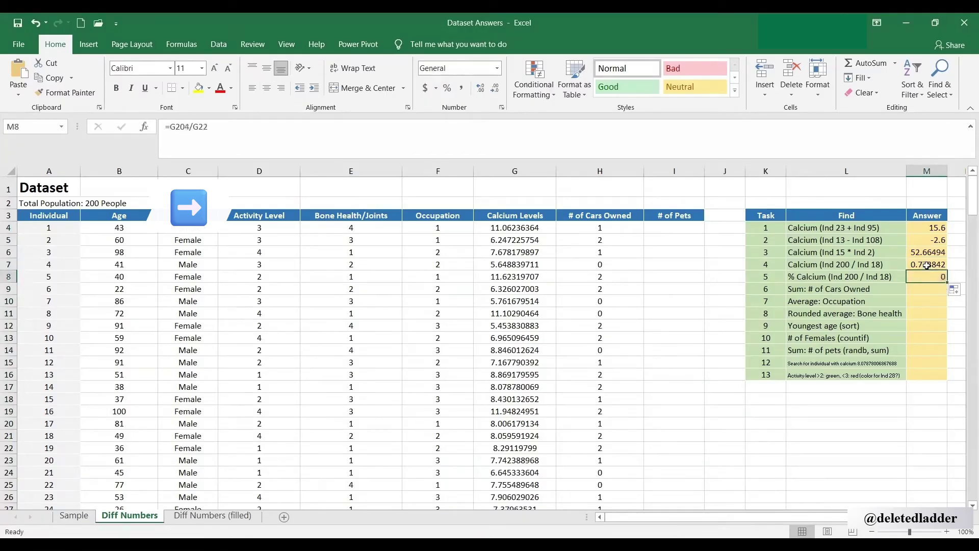
{"action": "left_click", "coordinate": [926, 263]}
{"action": "left_click", "coordinate": [928, 276]}
{"action": "left_click", "coordinate": [913, 264]}
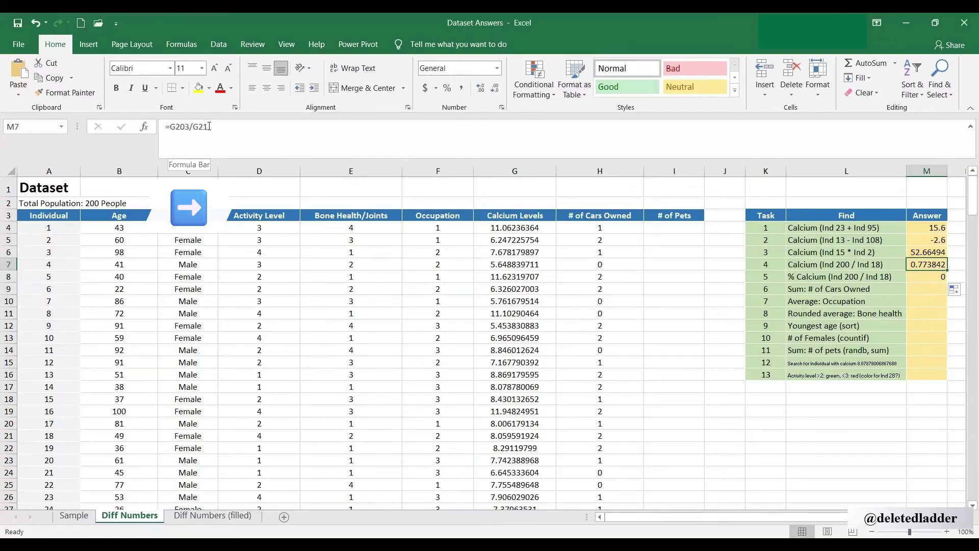
{"action": "key", "text": "Down"}
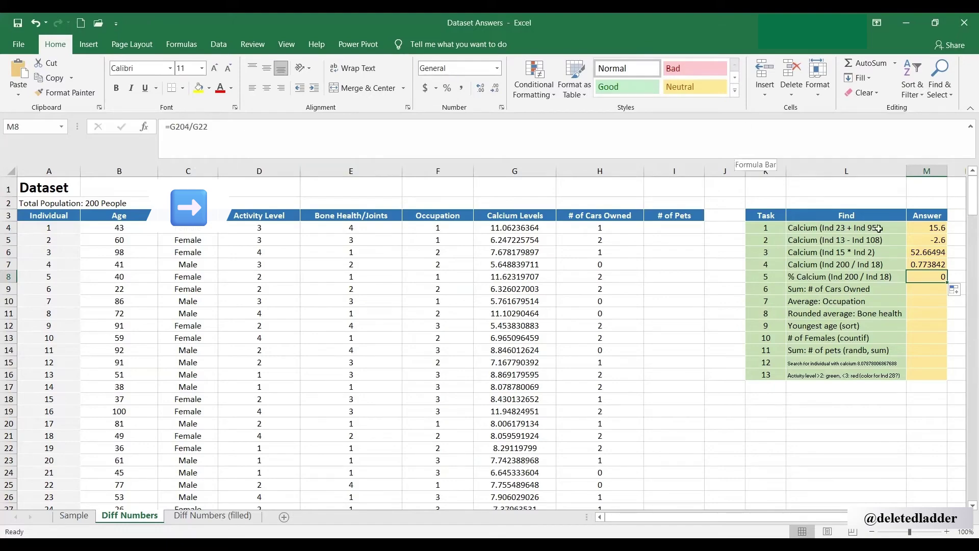
- Make both references in the M7 formula absolute so it reads =$G$203/$G$21
{"action": "left_click", "coordinate": [927, 265]}
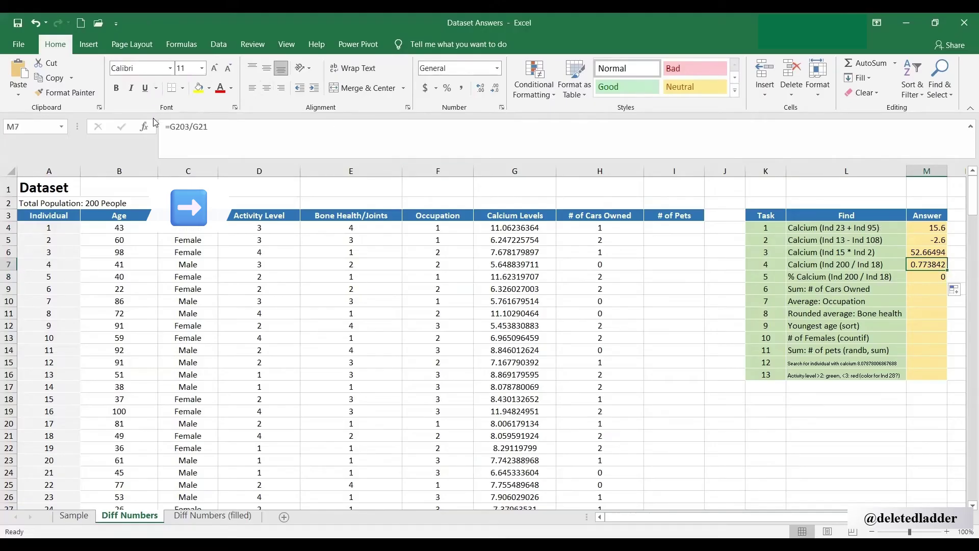
{"action": "left_click", "coordinate": [174, 128]}
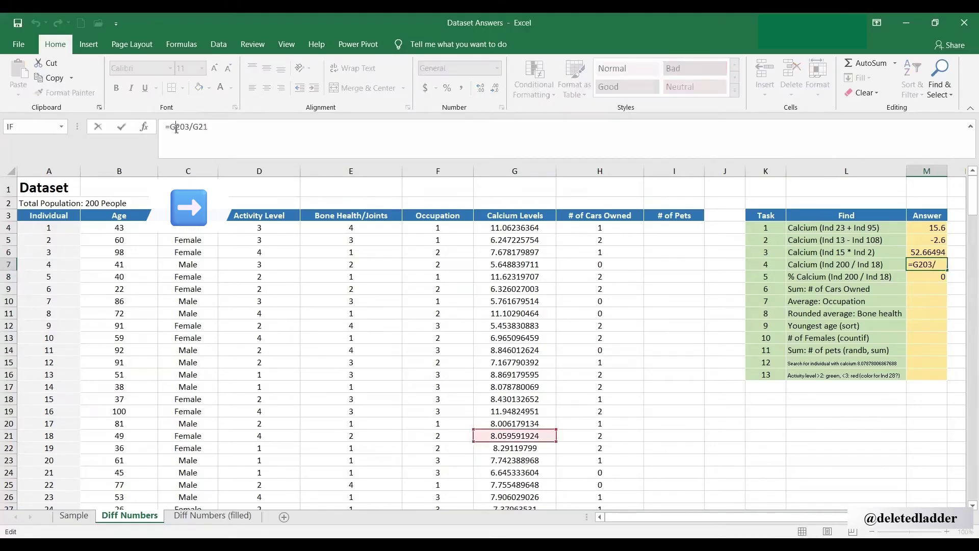
{"action": "key", "text": "F4"}
{"action": "left_click", "coordinate": [209, 127]}
{"action": "key", "text": "F4"}
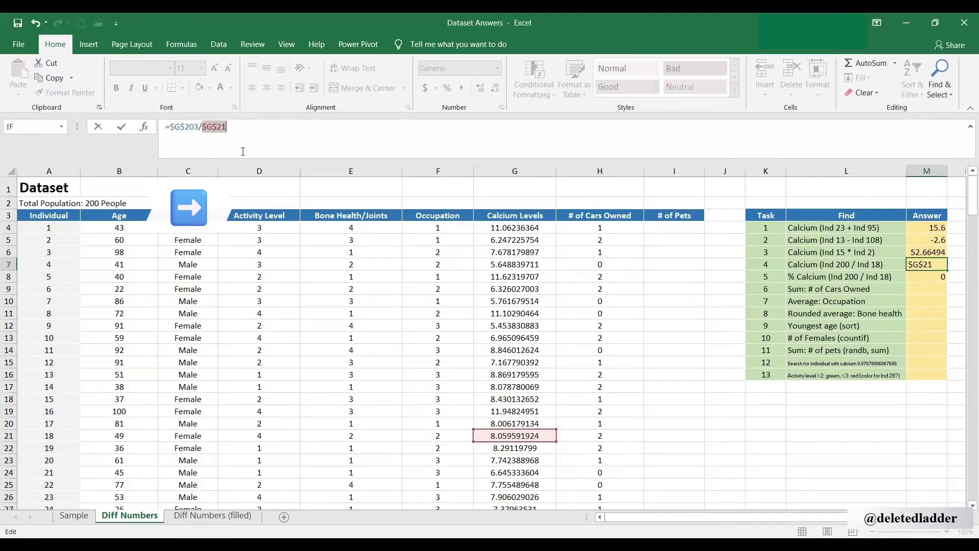
{"action": "left_click", "coordinate": [255, 137]}
{"action": "key", "text": "Return"}
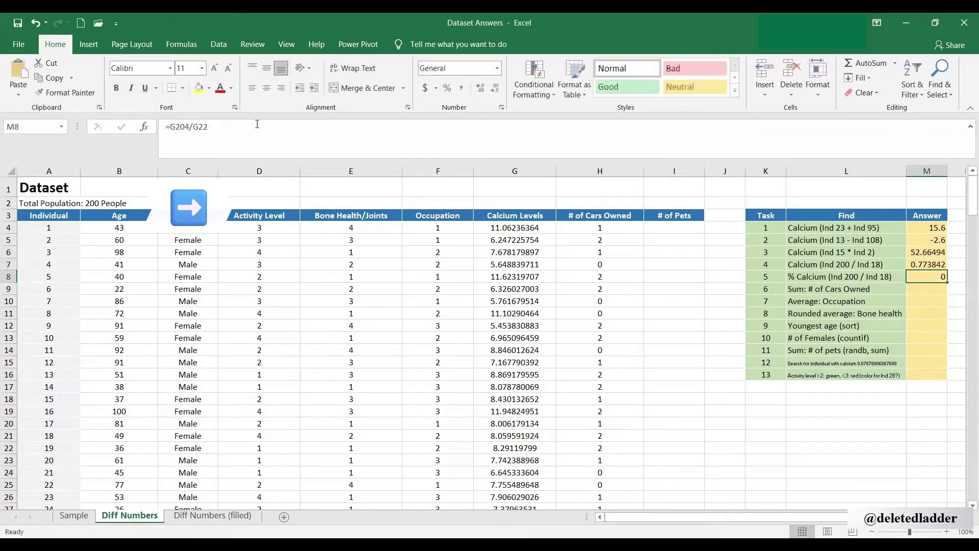
- Answer Task 5 by filling the M7 formula down into M8 and formatting M8 as a percentage
{"action": "left_click", "coordinate": [936, 265]}
{"action": "left_click_drag", "start_coordinate": [947, 271], "coordinate": [946, 281]}
{"action": "left_click", "coordinate": [933, 275]}
{"action": "left_click", "coordinate": [446, 88]}
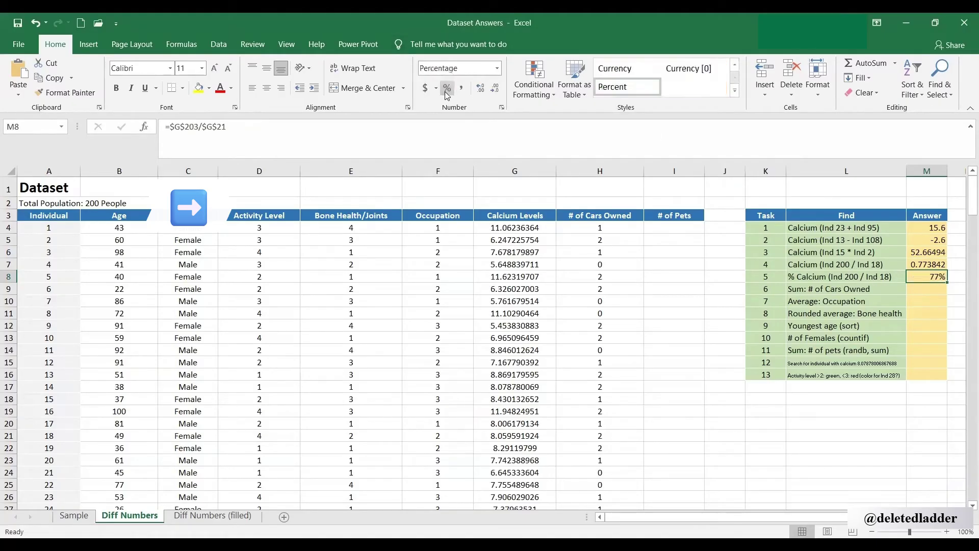
- Look through the available number formats, including Percentage, without applying one
{"action": "left_click", "coordinate": [795, 415]}
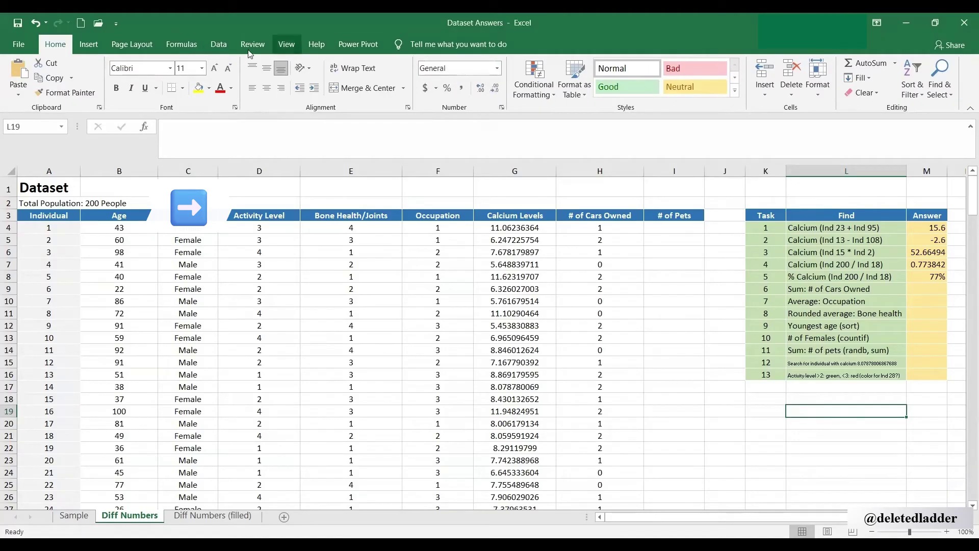
{"action": "left_click", "coordinate": [497, 69]}
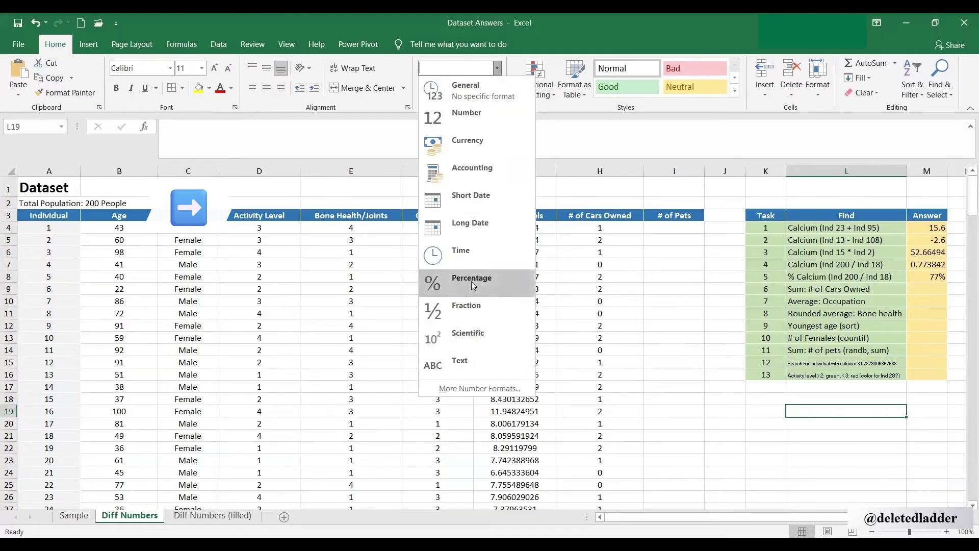
{"action": "left_click", "coordinate": [529, 39]}
{"action": "left_click", "coordinate": [441, 148]}
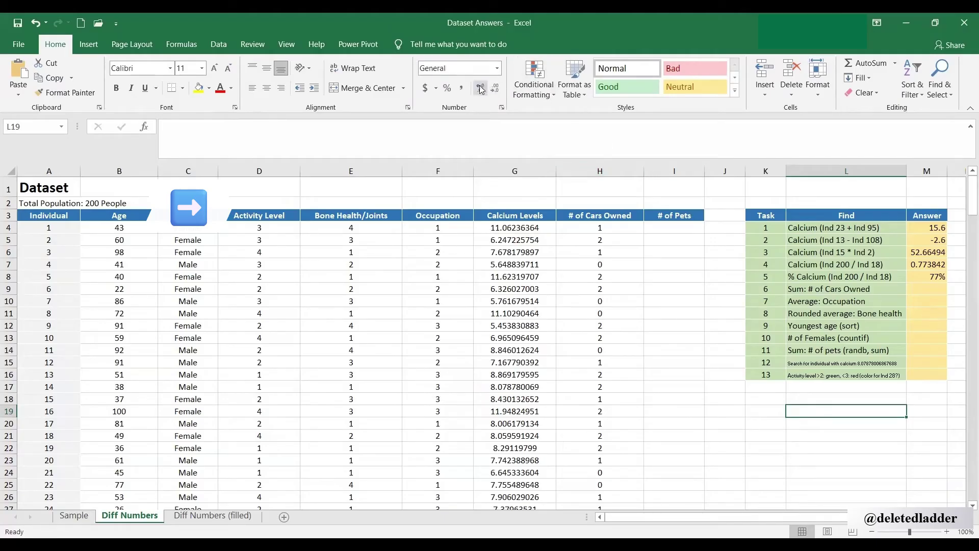
- Reduce the Task 4 answer in M7 to four decimal places and restore it to six
{"action": "left_click", "coordinate": [938, 264]}
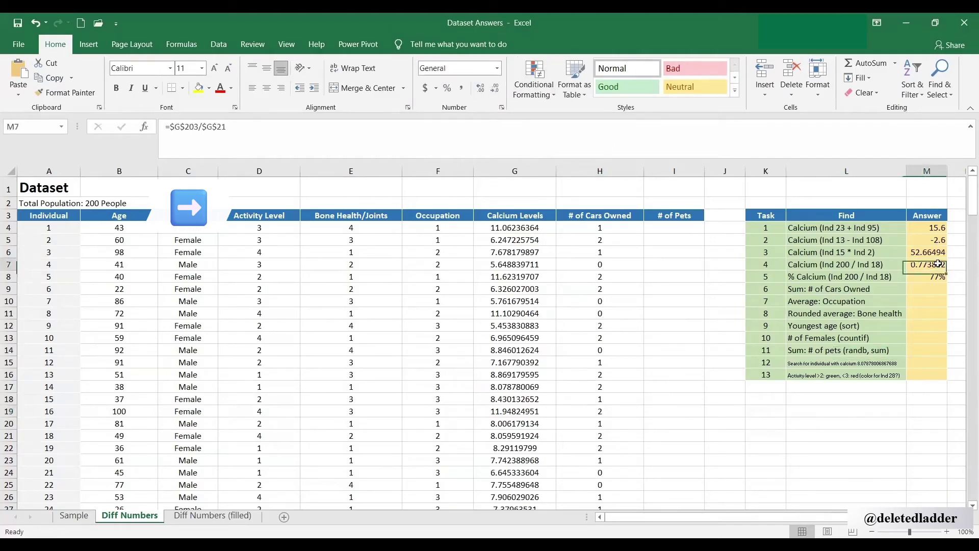
{"action": "left_click", "coordinate": [495, 90]}
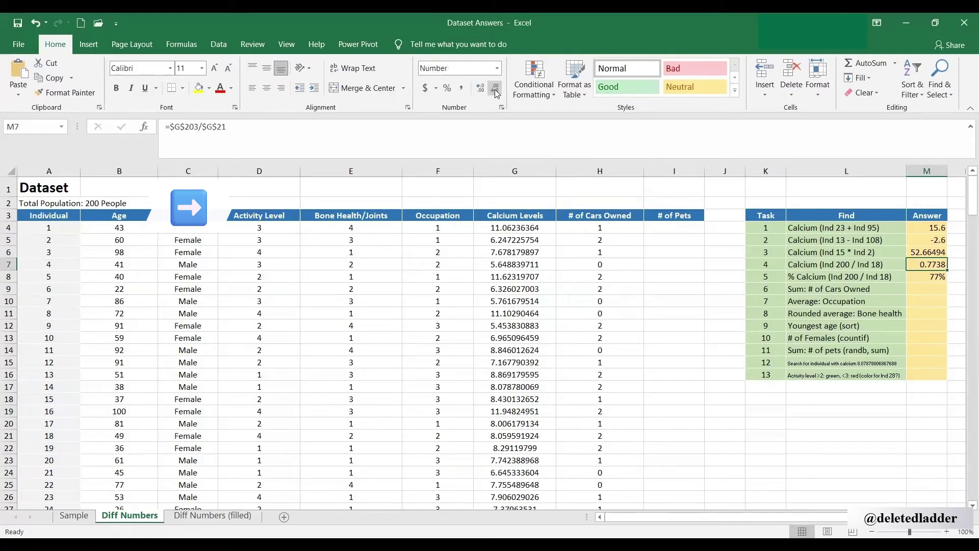
{"action": "left_click", "coordinate": [480, 89]}
{"action": "left_click", "coordinate": [900, 426]}
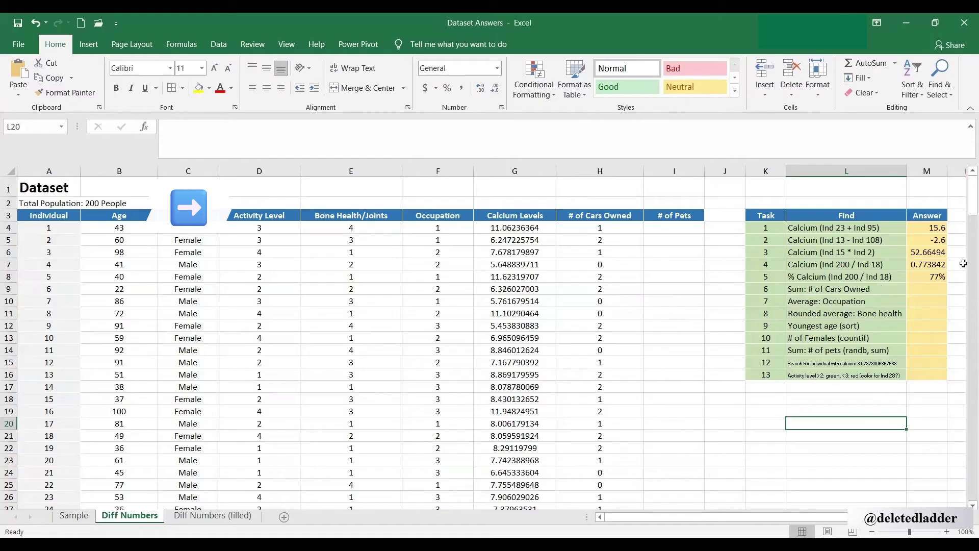
- Answer Task 6 in M9 by summing the # of Cars Owned column with =SUM(H4:H203)
{"action": "left_click", "coordinate": [930, 290]}
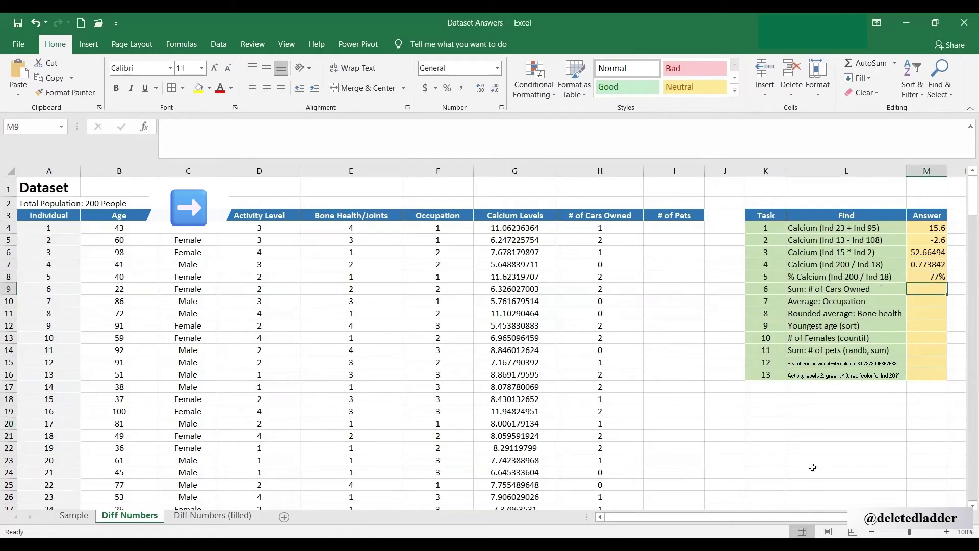
{"action": "type", "text": "=s"}
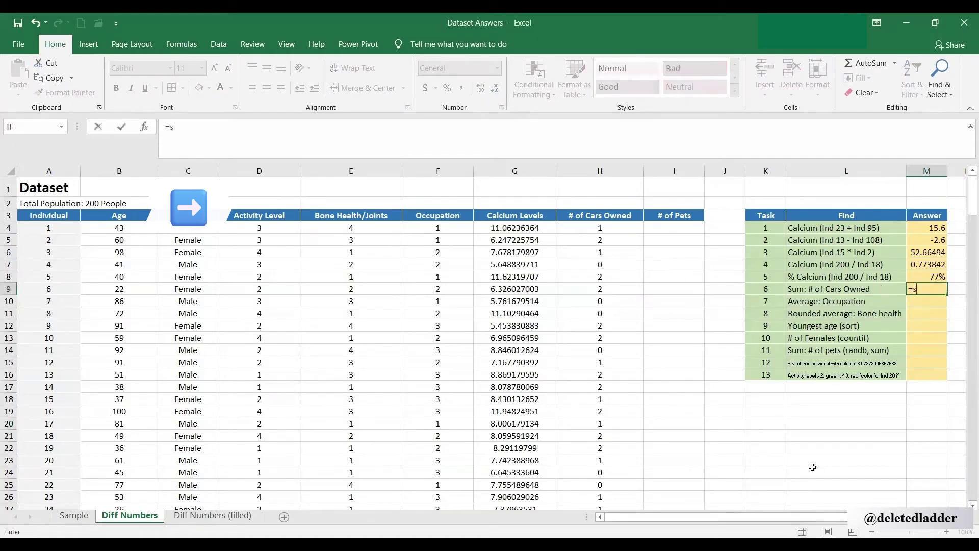
{"action": "type", "text": "um"}
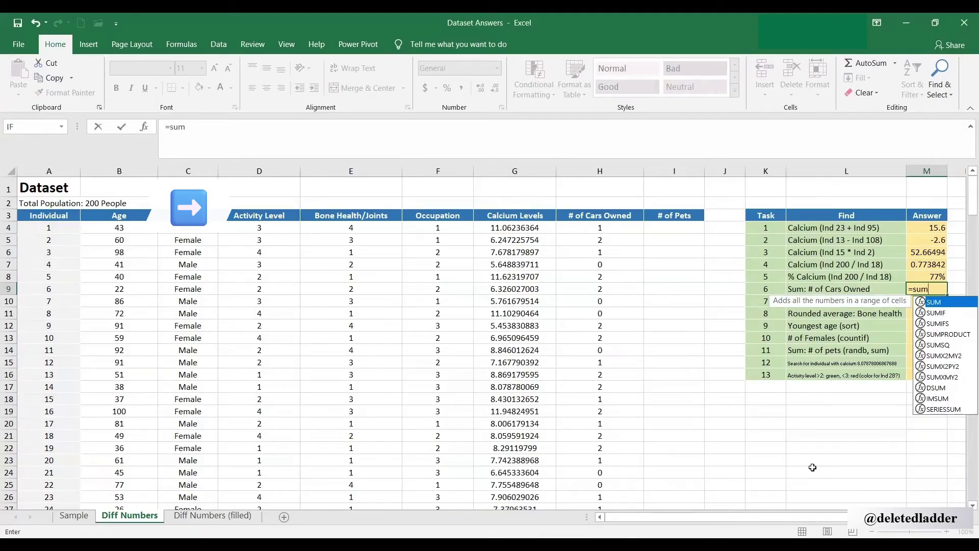
{"action": "type", "text": "("}
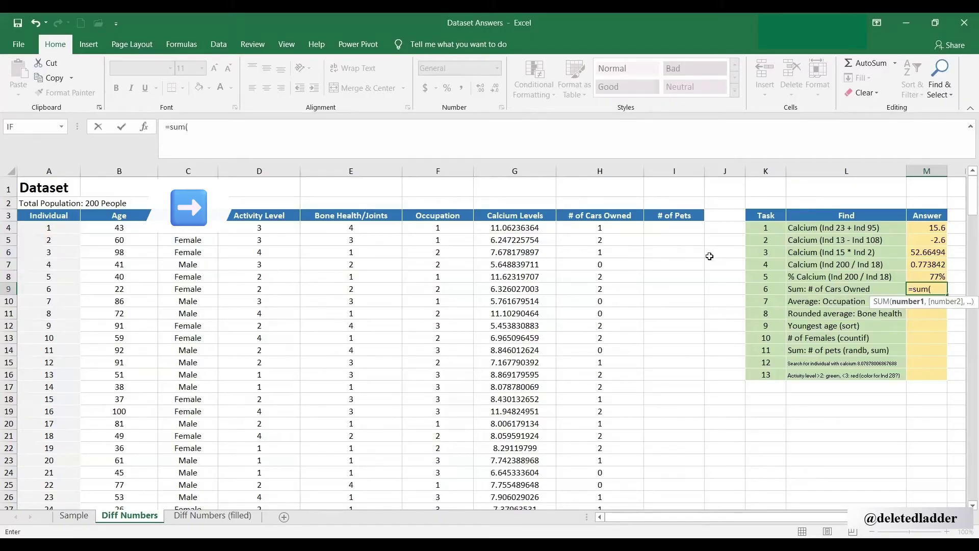
{"action": "left_click", "coordinate": [617, 228]}
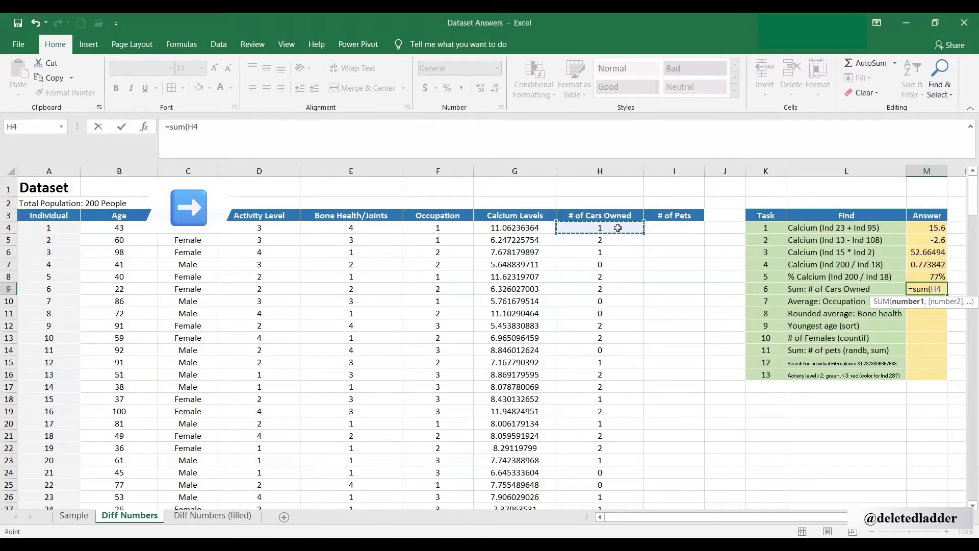
{"action": "key", "text": "ctrl+shift+Down"}
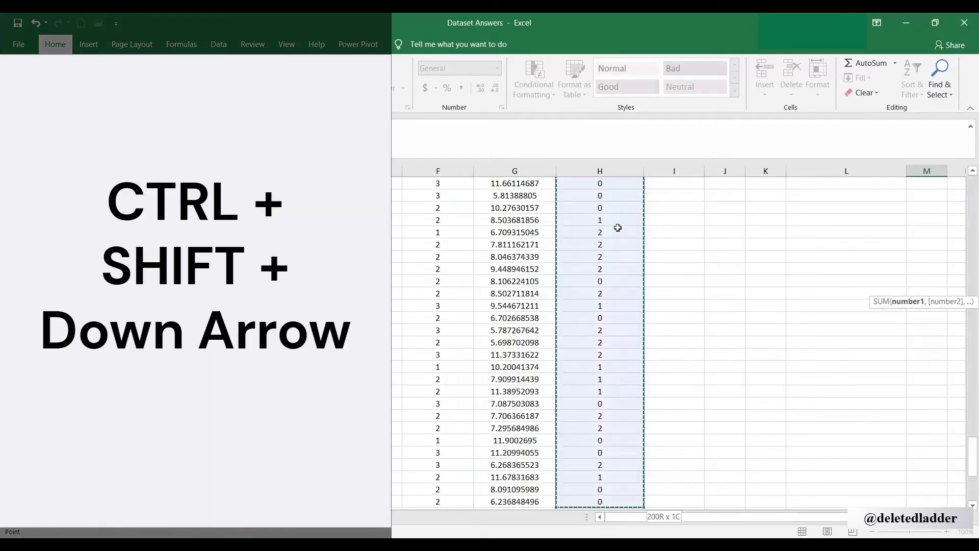
{"action": "scroll", "coordinate": [615, 471], "scroll_direction": "up", "scroll_amount": 9}
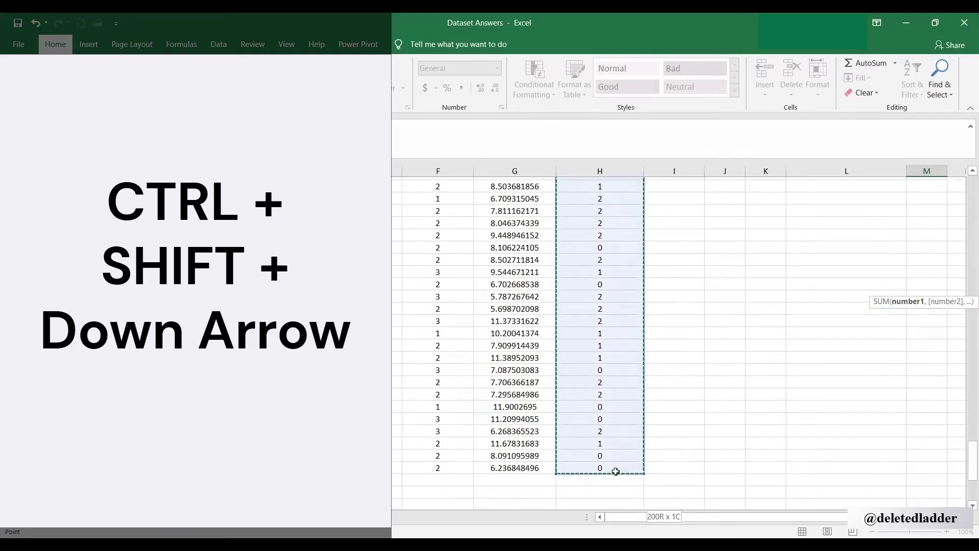
{"action": "scroll", "coordinate": [613, 470], "scroll_direction": "up", "scroll_amount": 20}
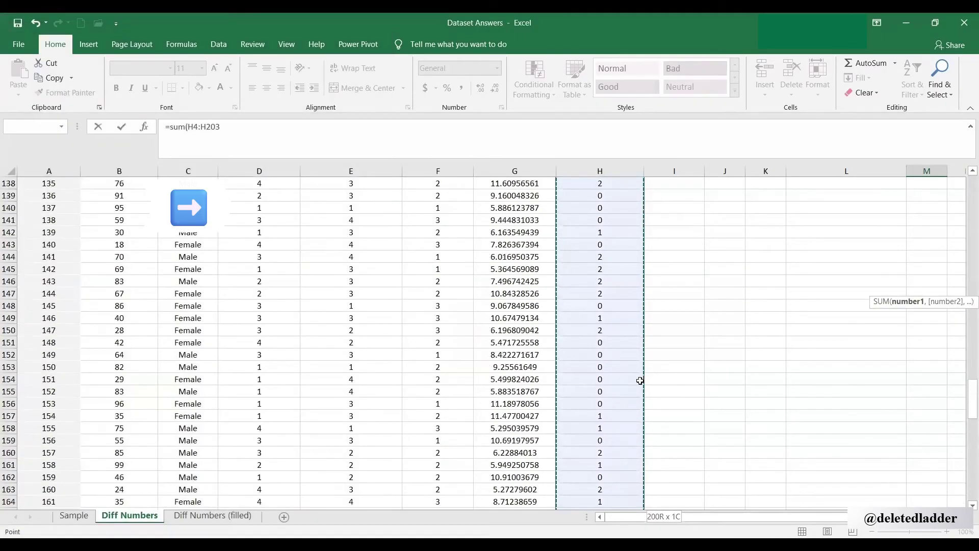
{"action": "left_click", "coordinate": [225, 130]}
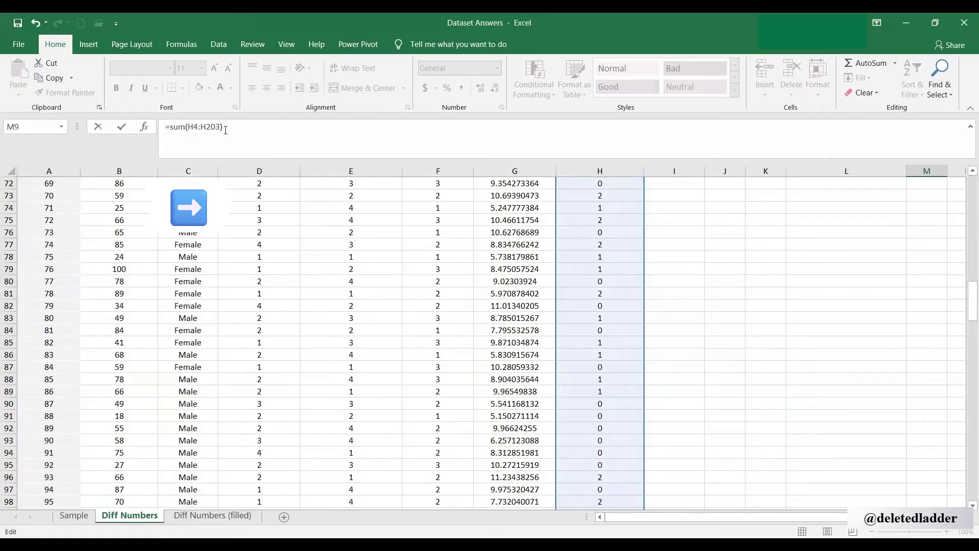
{"action": "key", "text": "Return"}
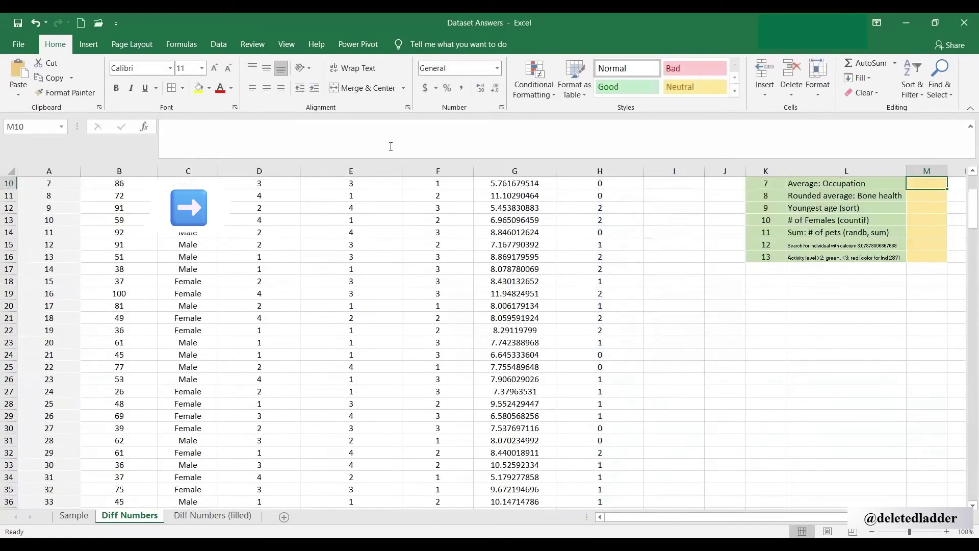
{"action": "scroll", "coordinate": [867, 286], "scroll_direction": "up", "scroll_amount": 3}
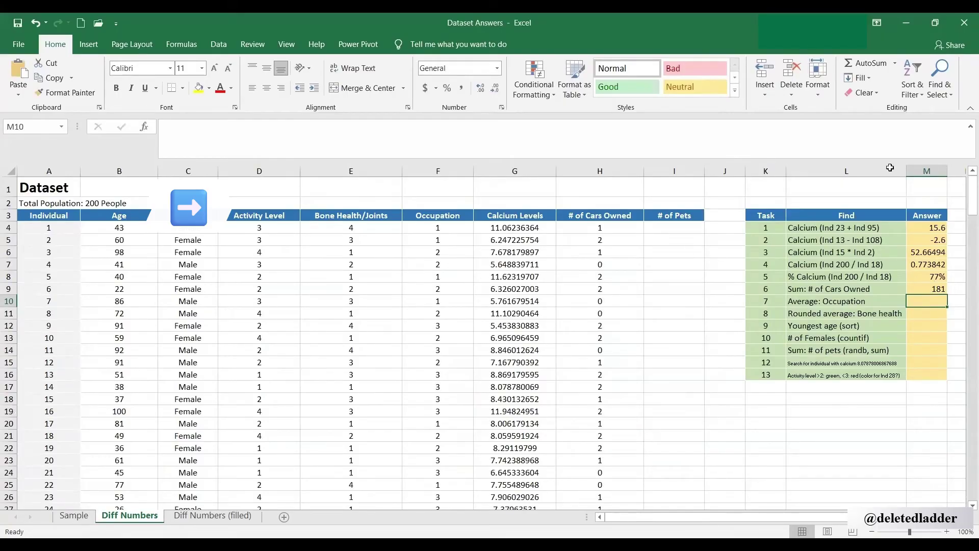
- Total the # of Cars Owned column with AutoSum in H204, directly below the last individual
{"action": "left_click_drag", "start_coordinate": [965, 193], "coordinate": [965, 478]}
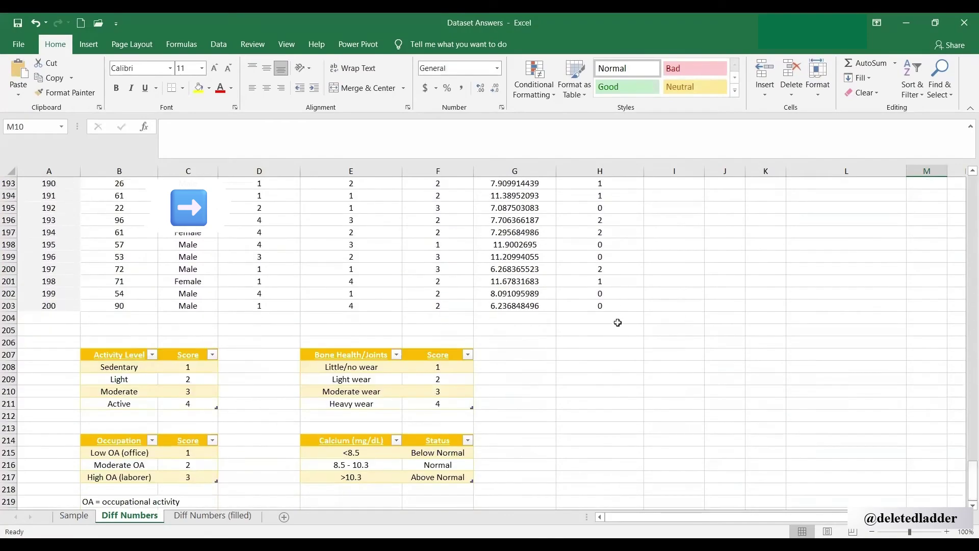
{"action": "left_click", "coordinate": [619, 323]}
{"action": "type", "text": "="}
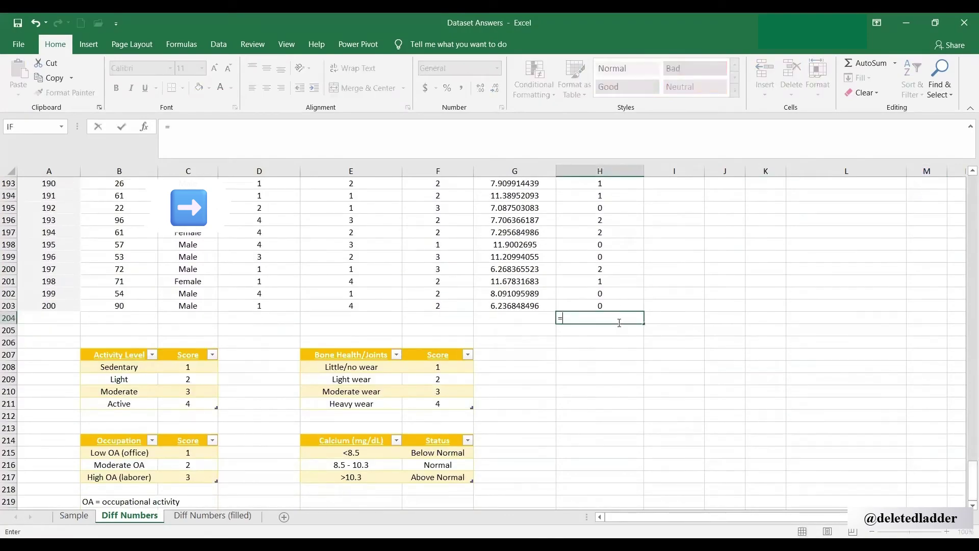
{"action": "key", "text": "alt+equal"}
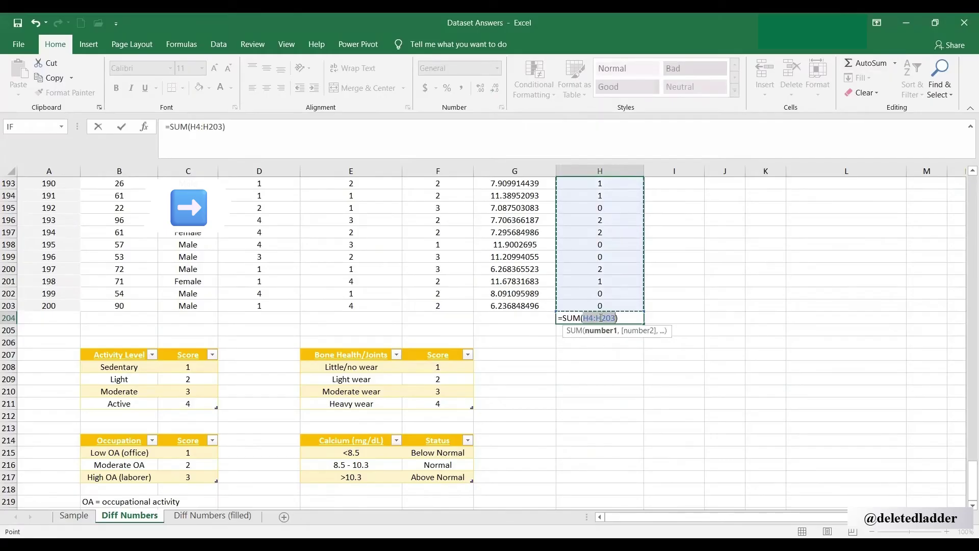
{"action": "key", "text": "Return"}
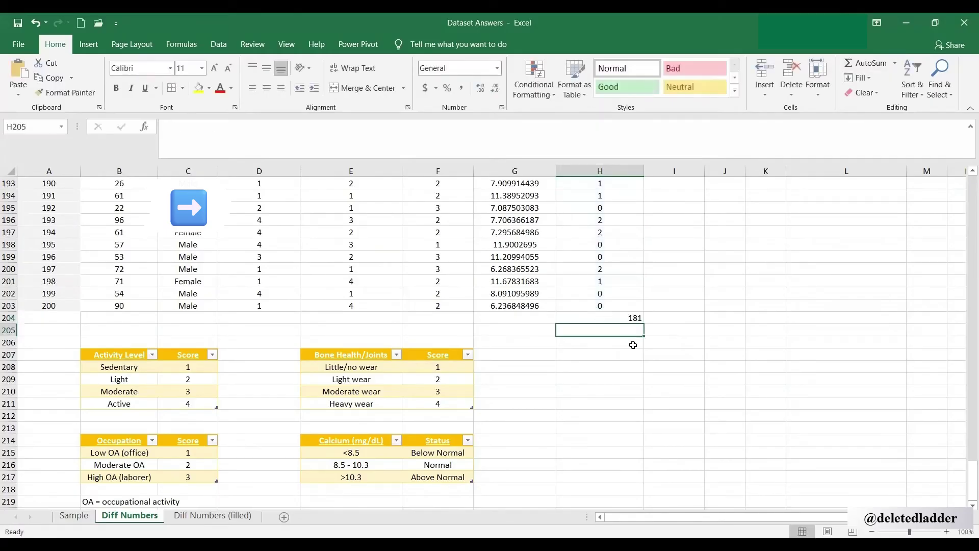
- Delete the AutoSum total from H204
{"action": "left_click", "coordinate": [622, 318]}
{"action": "key", "text": "BackSpace"}
{"action": "left_click", "coordinate": [795, 363]}
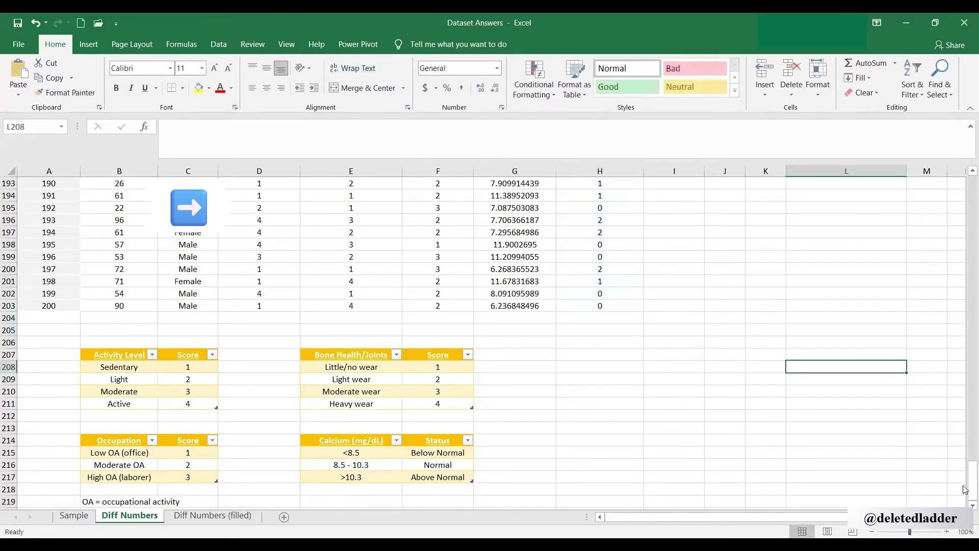
- Answer Task 7 in M10 by averaging the Occupation column with =AVERAGE(F4:F203)
{"action": "left_click_drag", "start_coordinate": [971, 485], "coordinate": [971, 186]}
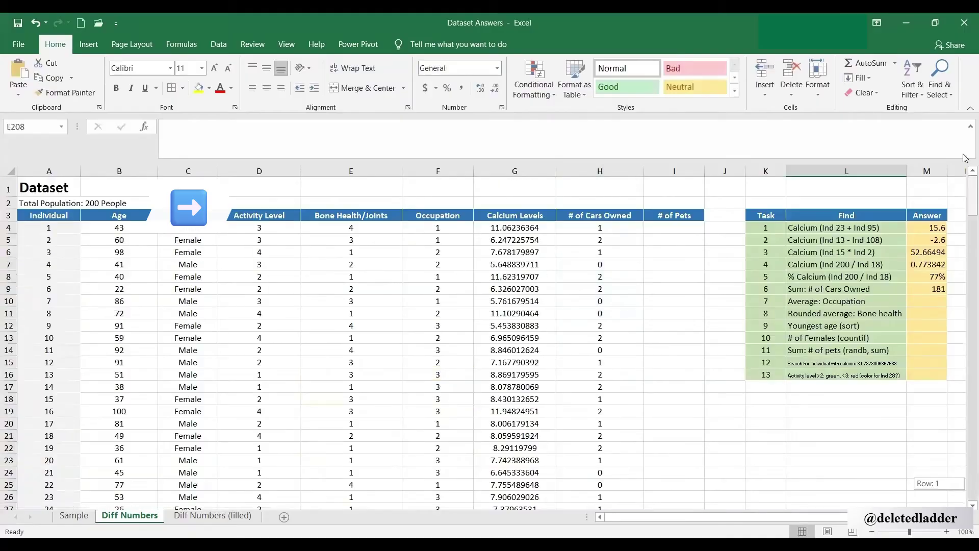
{"action": "left_click", "coordinate": [931, 303]}
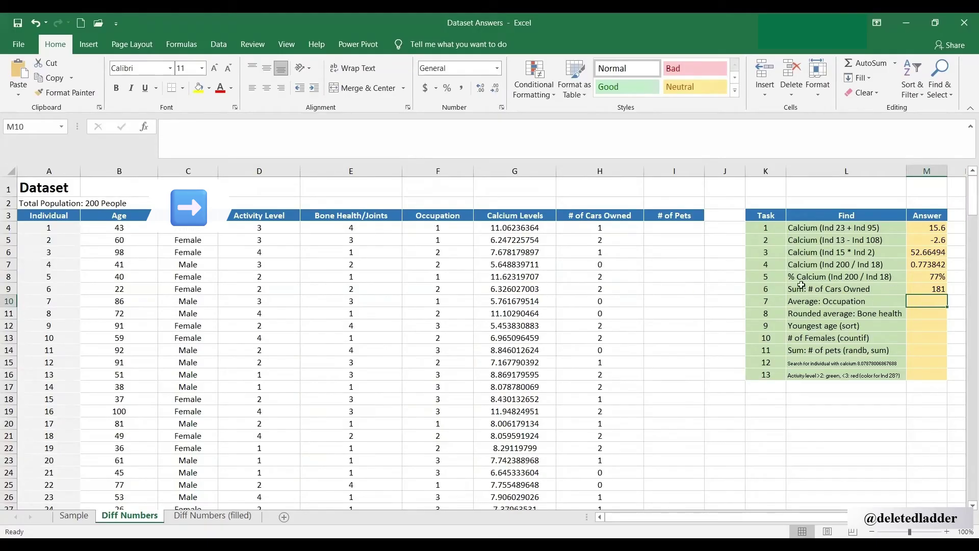
{"action": "type", "text": "="}
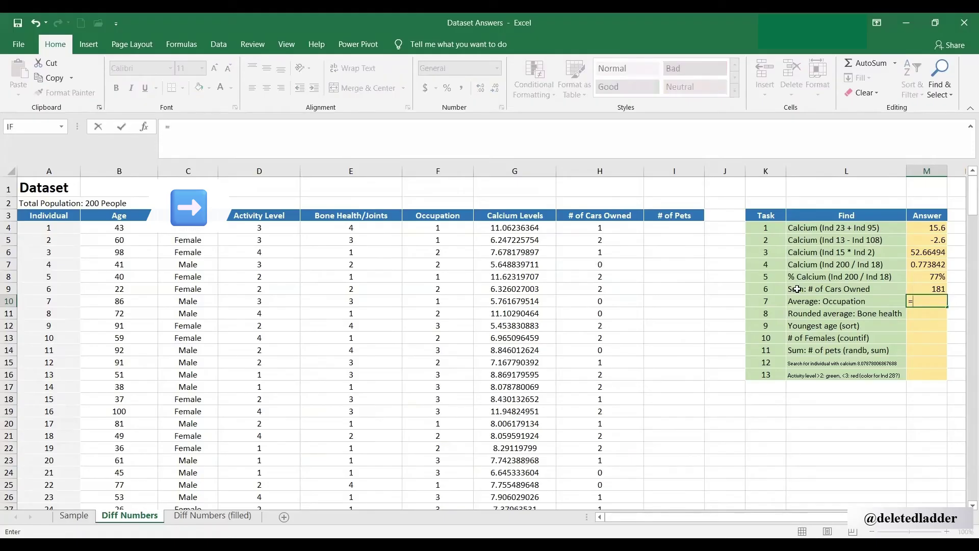
{"action": "type", "text": "average"}
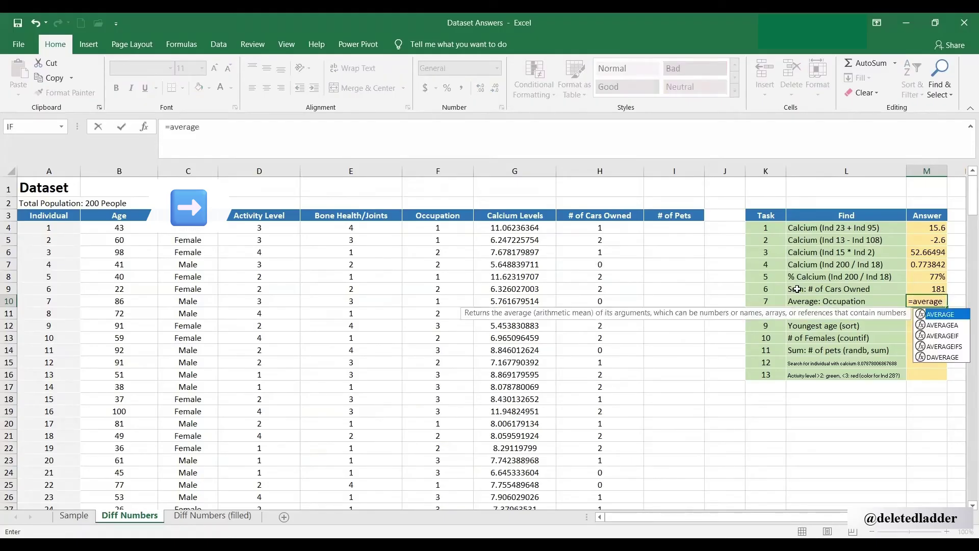
{"action": "type", "text": "("}
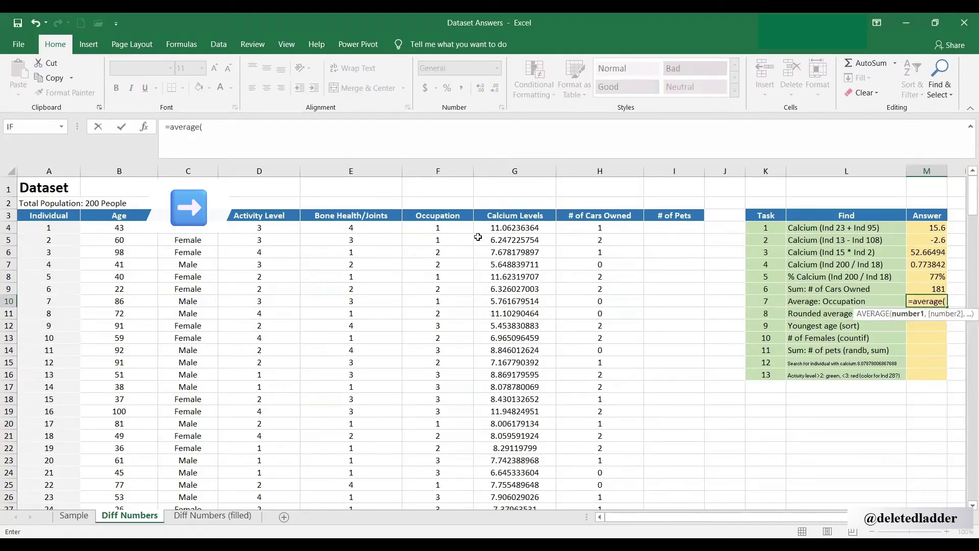
{"action": "left_click", "coordinate": [451, 226]}
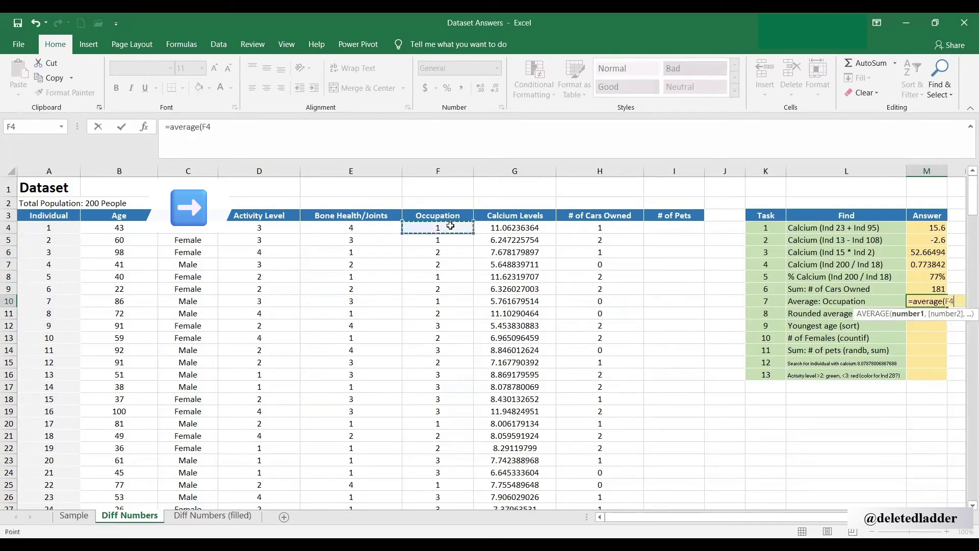
{"action": "key", "text": "ctrl+shift+Down"}
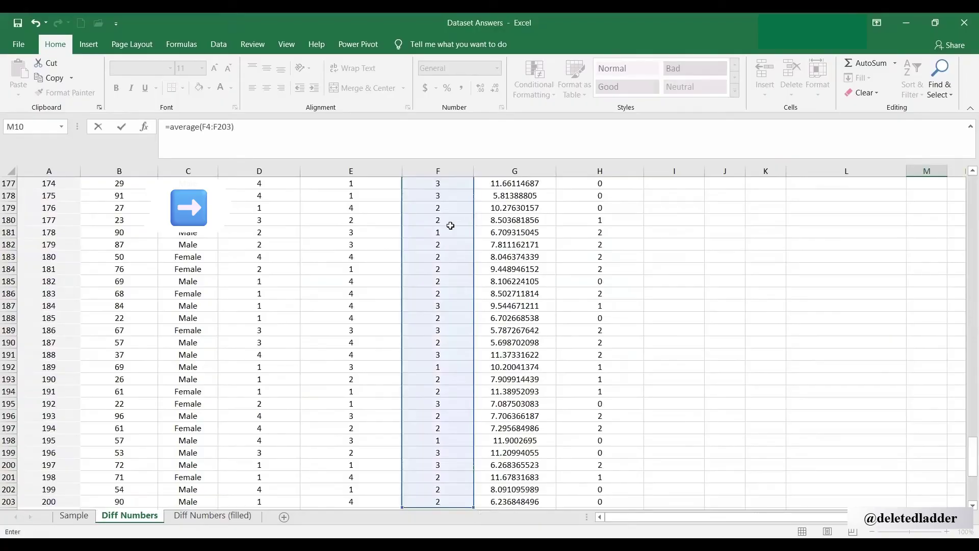
{"action": "key", "text": "Return"}
{"action": "scroll", "coordinate": [965, 313], "scroll_direction": "up", "scroll_amount": 3}
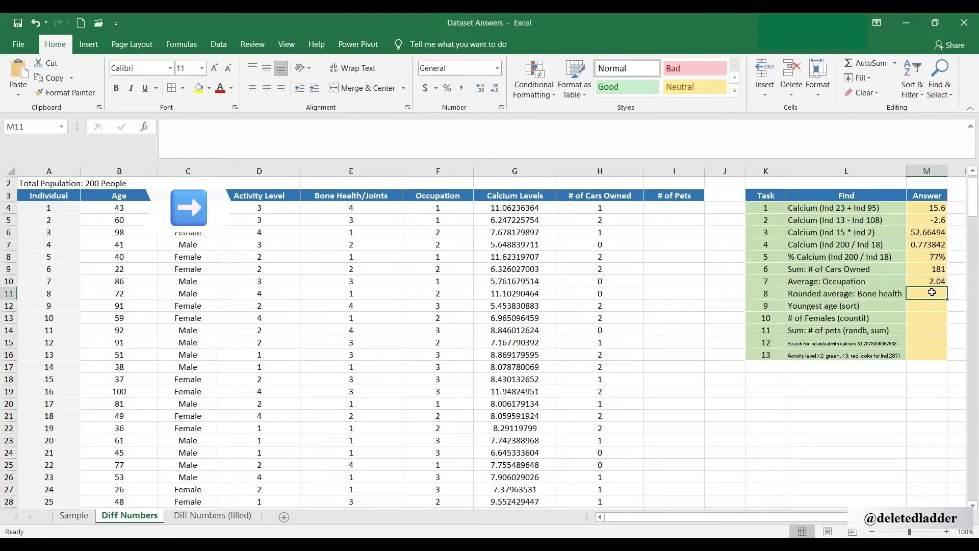
- Answer Task 8 in M11 with the Bone Health/Joints average rounded to 0 digits, using =ROUND(AVERAGE(E4:E203),0)
{"action": "type", "text": "="}
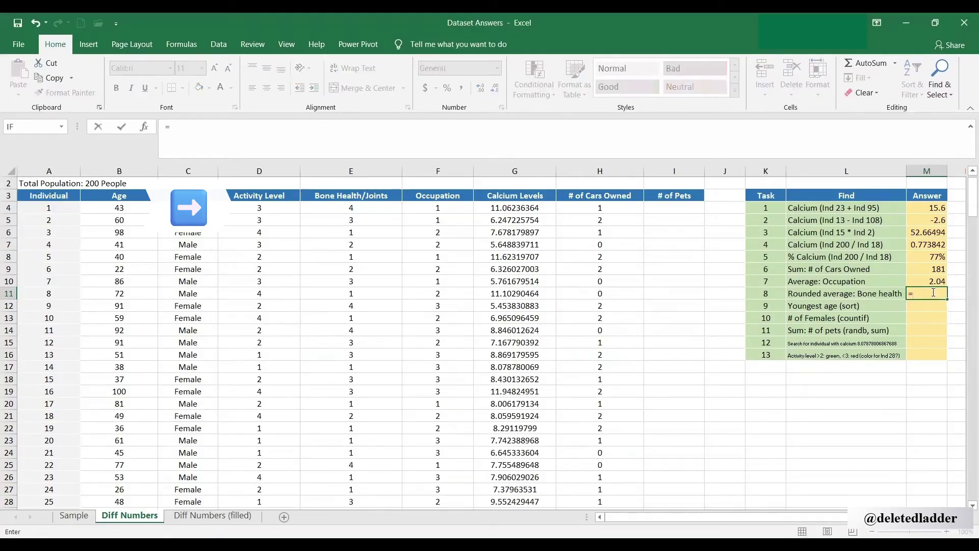
{"action": "type", "text": "round"}
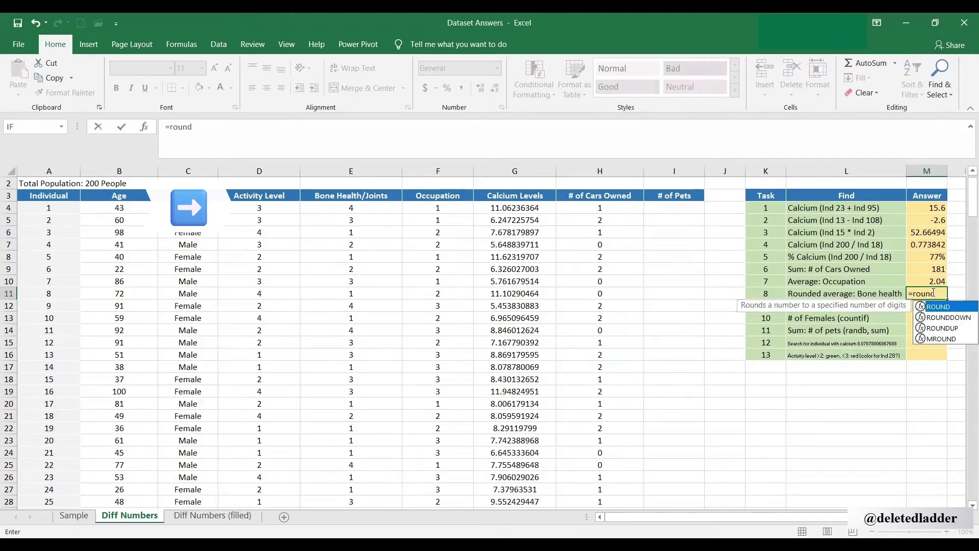
{"action": "type", "text": "("}
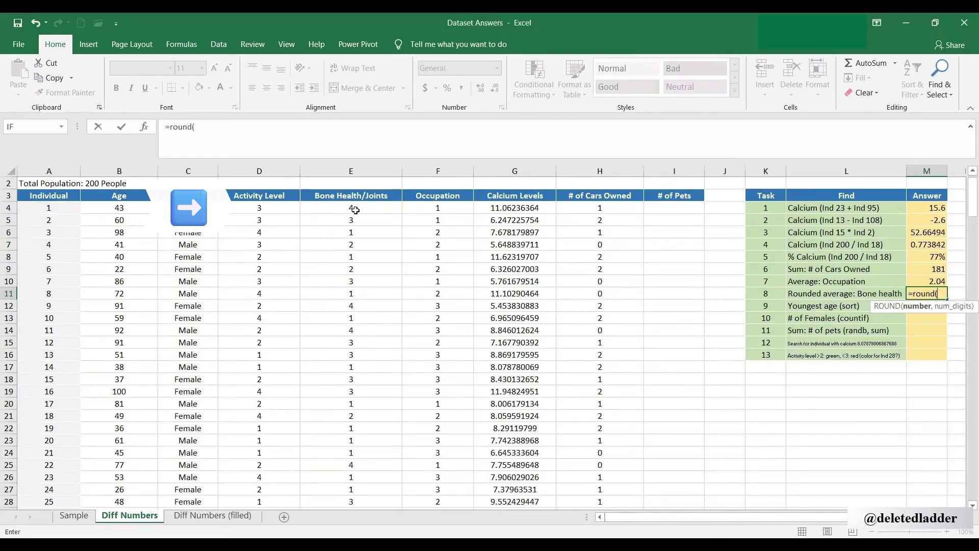
{"action": "type", "text": "average"}
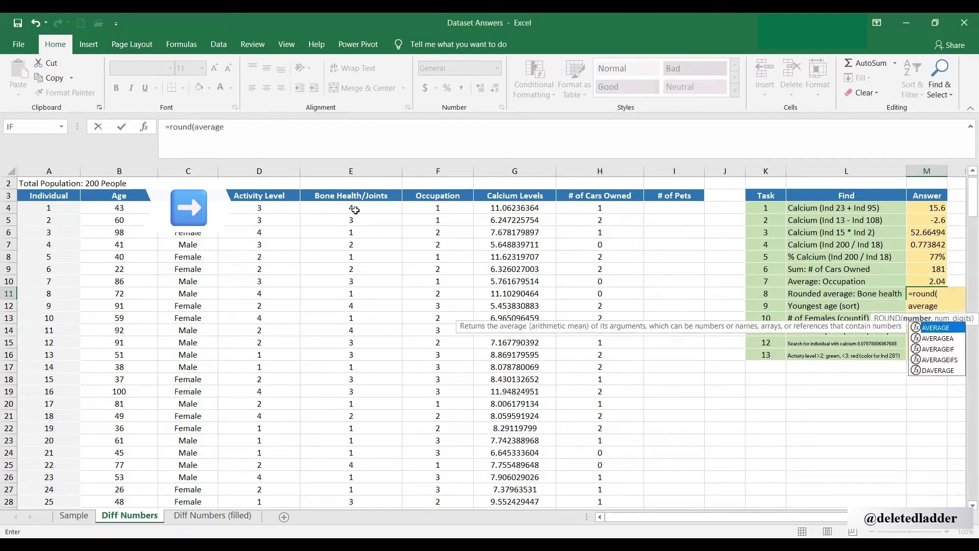
{"action": "type", "text": "("}
{"action": "left_click", "coordinate": [370, 207]}
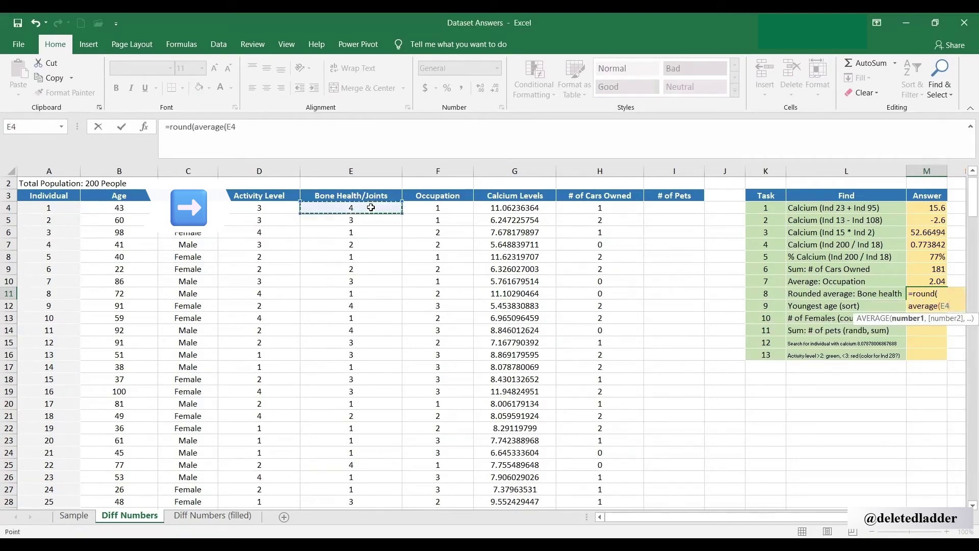
{"action": "key", "text": "ctrl+shift+Down"}
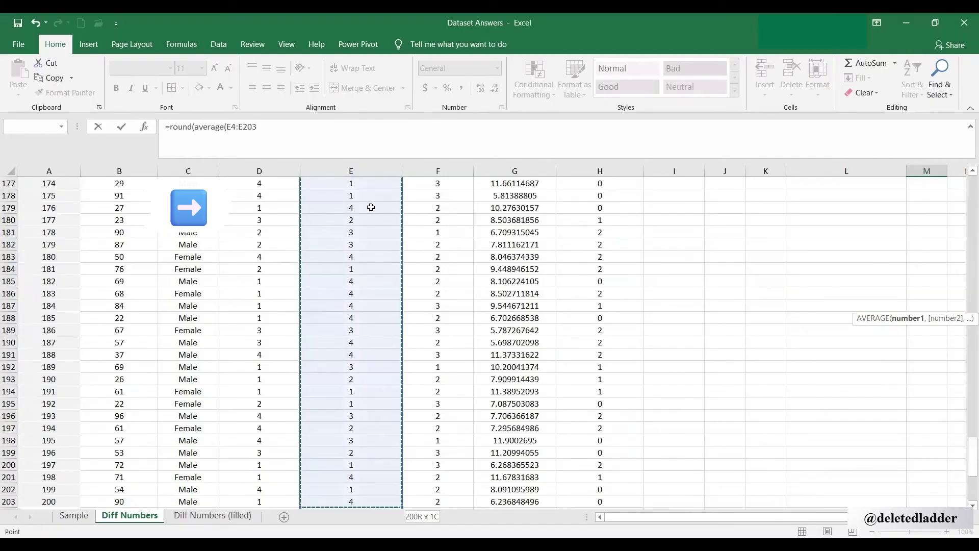
{"action": "type", "text": ")"}
{"action": "scroll", "coordinate": [400, 255], "scroll_direction": "up", "scroll_amount": 20}
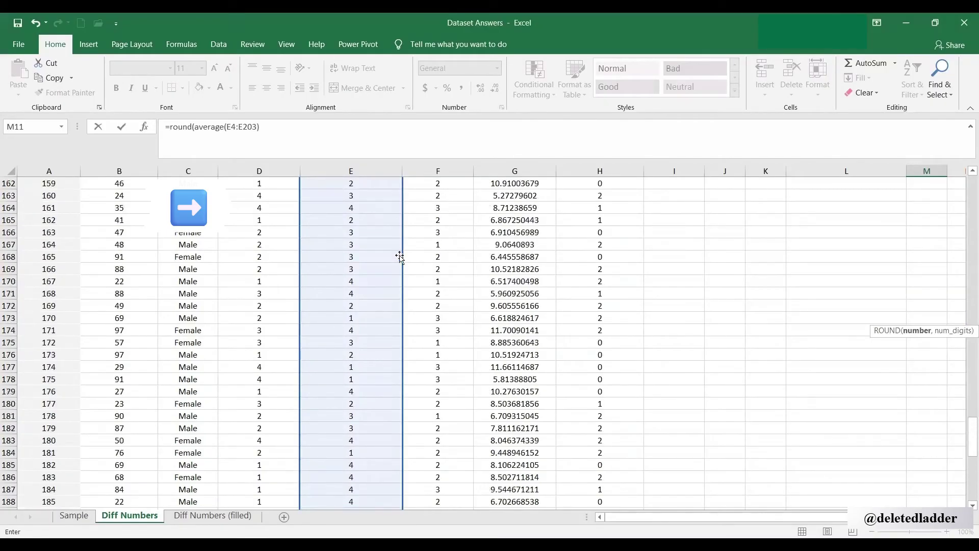
{"action": "scroll", "coordinate": [398, 244], "scroll_direction": "up", "scroll_amount": 20}
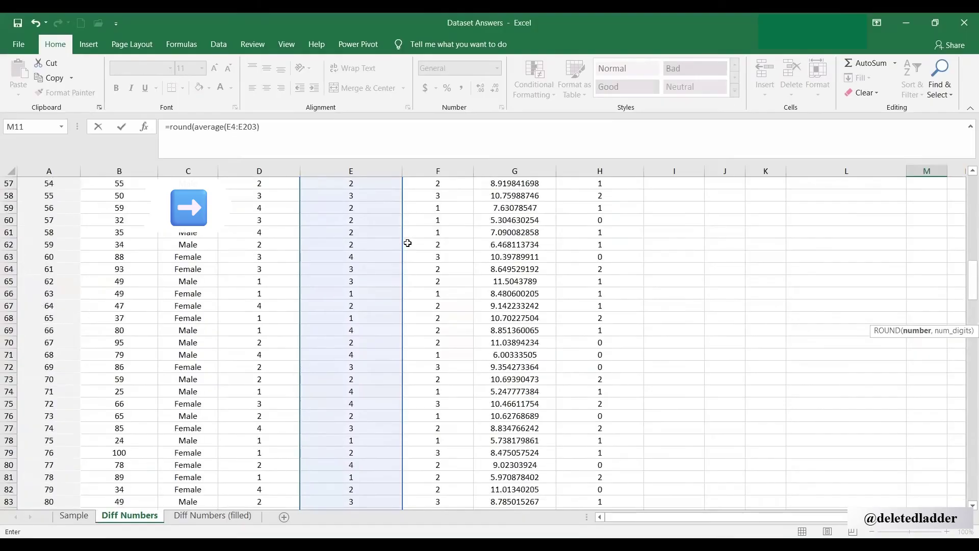
{"action": "scroll", "coordinate": [407, 246], "scroll_direction": "up", "scroll_amount": 1}
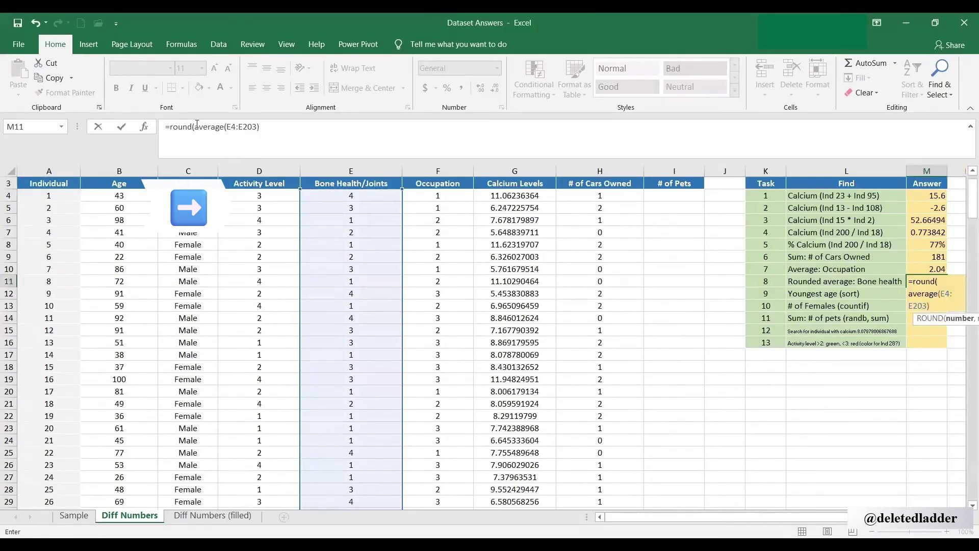
{"action": "left_click", "coordinate": [264, 128]}
{"action": "type", "text": ","}
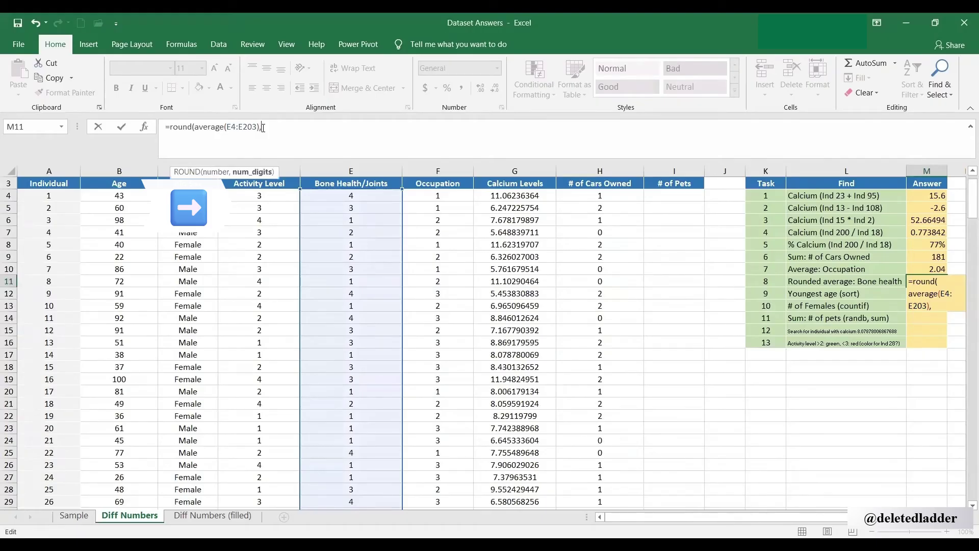
{"action": "type", "text": "0)"}
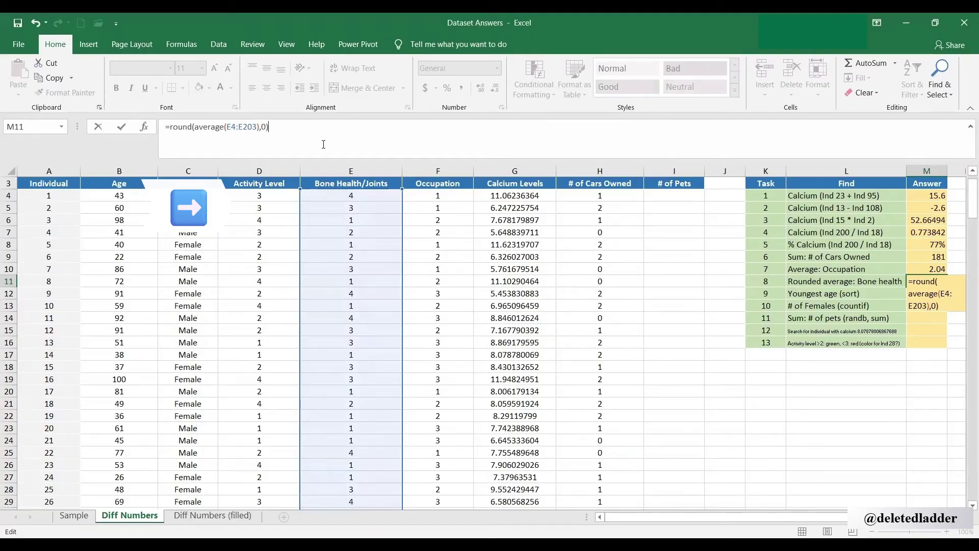
{"action": "key", "text": "Return"}
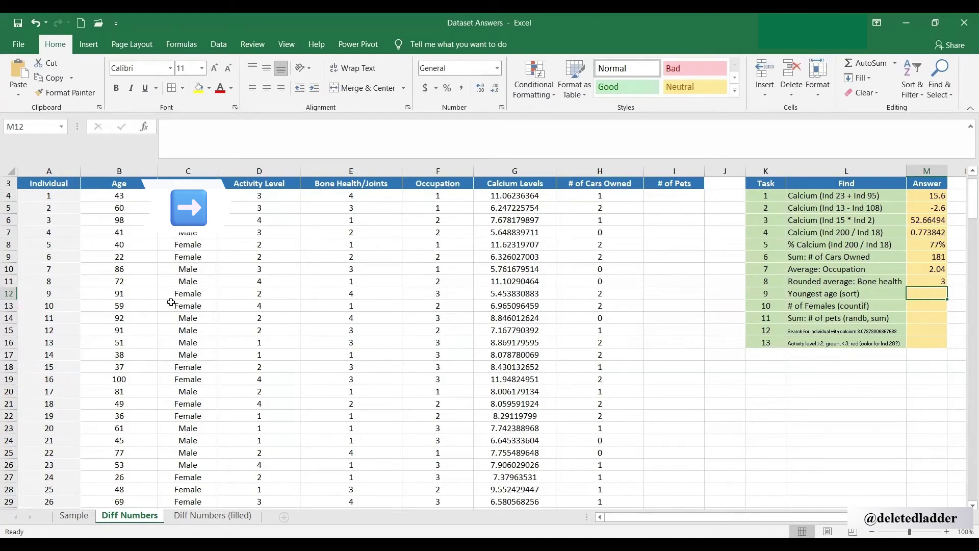
- Sort the dataset by column B from smallest to largest to find the youngest age, and undo the sort
{"action": "scroll", "coordinate": [133, 241], "scroll_direction": "up", "scroll_amount": 1}
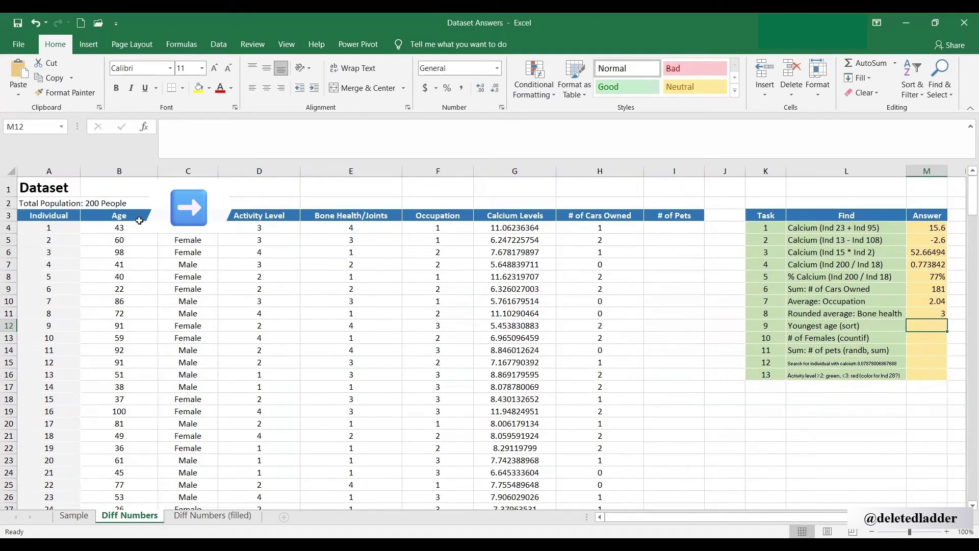
{"action": "left_click", "coordinate": [142, 185]}
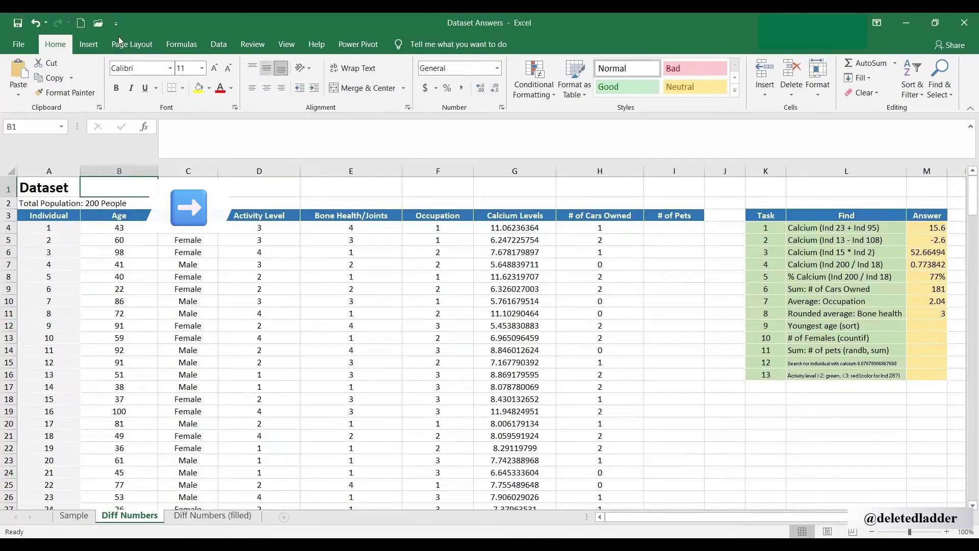
{"action": "left_click", "coordinate": [219, 44]}
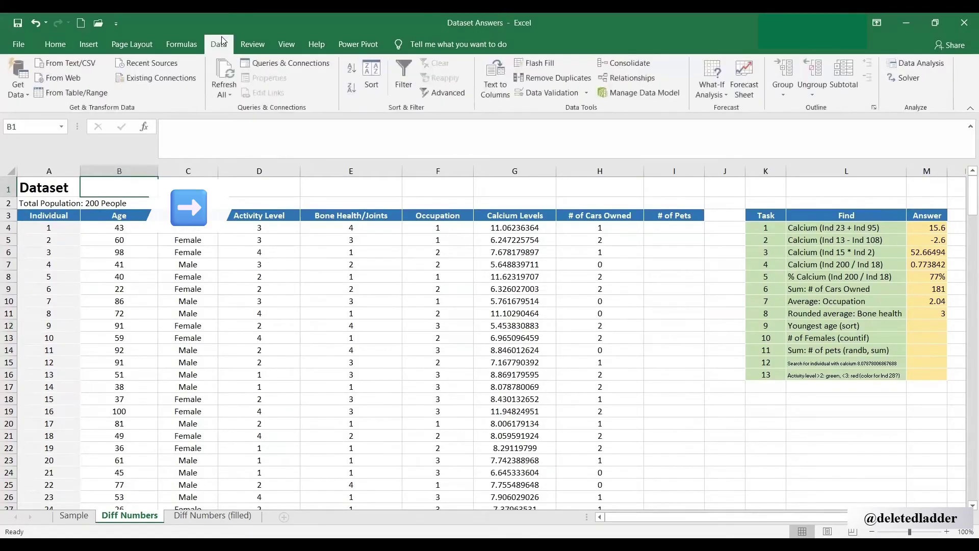
{"action": "left_click", "coordinate": [369, 72]}
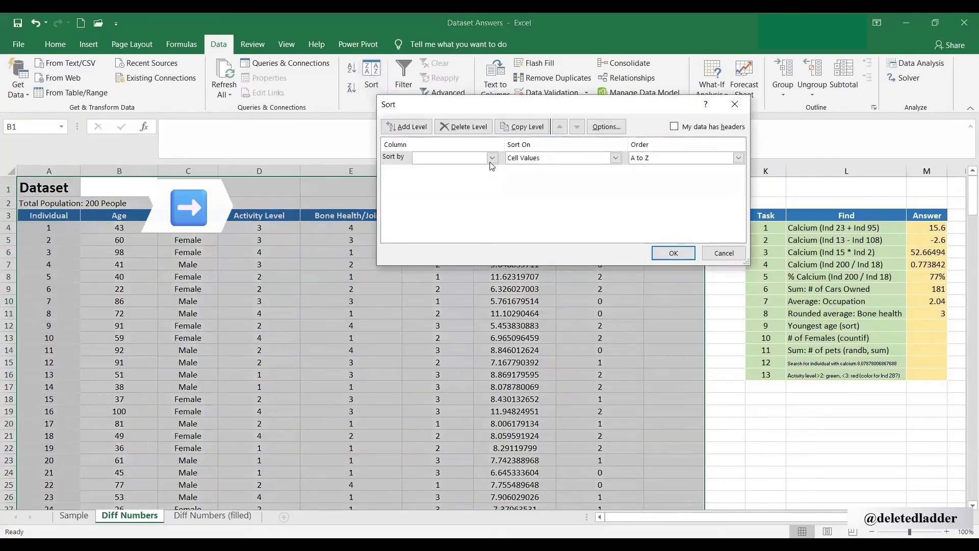
{"action": "left_click", "coordinate": [491, 158]}
{"action": "left_click", "coordinate": [480, 179]}
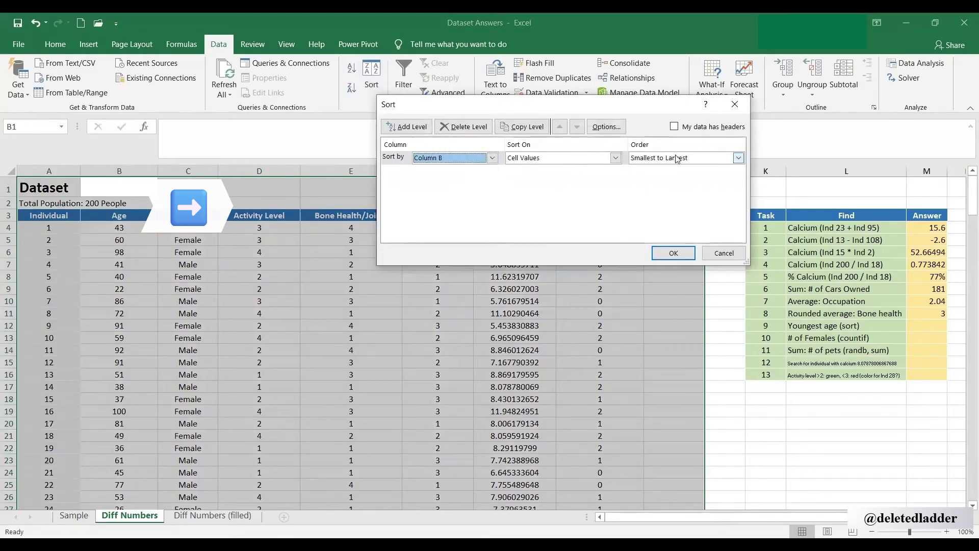
{"action": "left_click", "coordinate": [683, 255]}
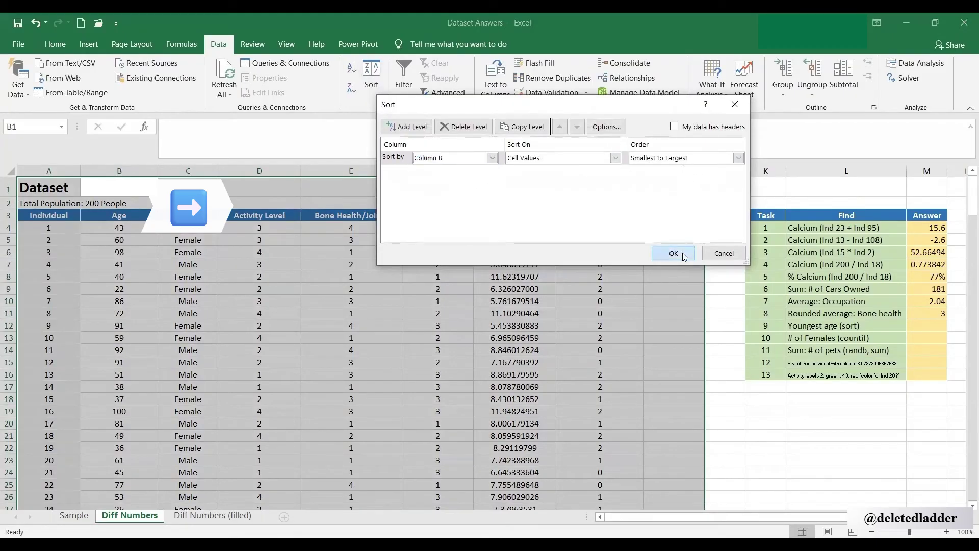
{"action": "scroll", "coordinate": [164, 204], "scroll_direction": "down", "scroll_amount": 3}
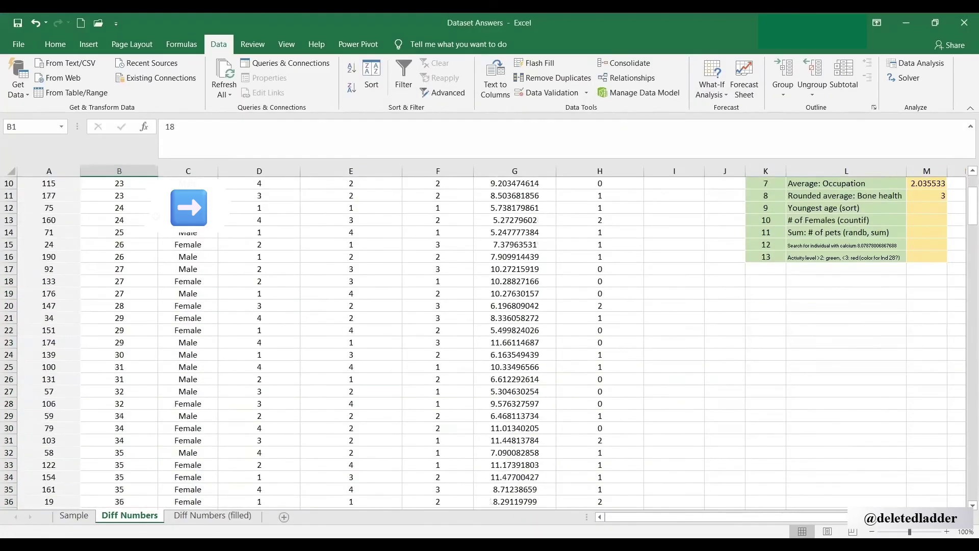
{"action": "scroll", "coordinate": [163, 204], "scroll_direction": "up", "scroll_amount": 3}
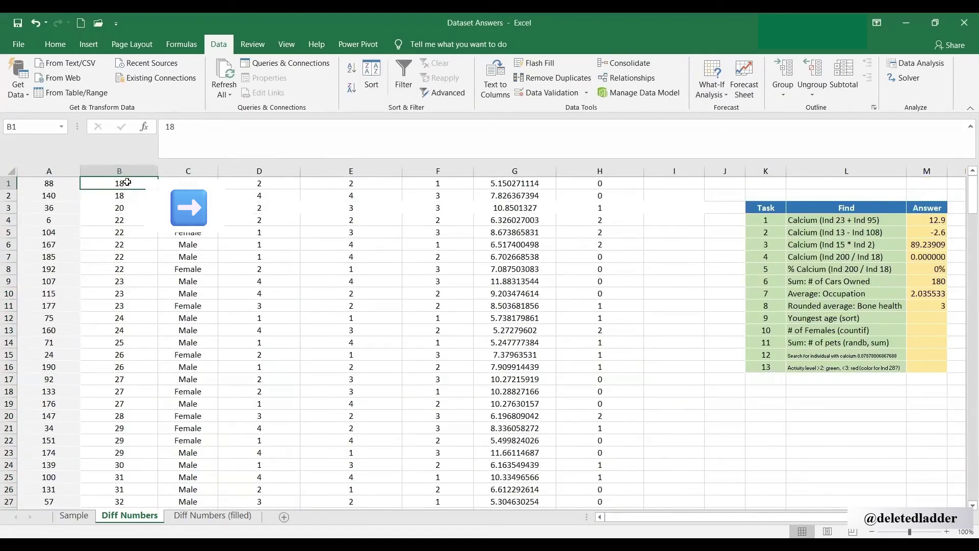
{"action": "left_click", "coordinate": [35, 22]}
{"action": "left_click", "coordinate": [926, 482]}
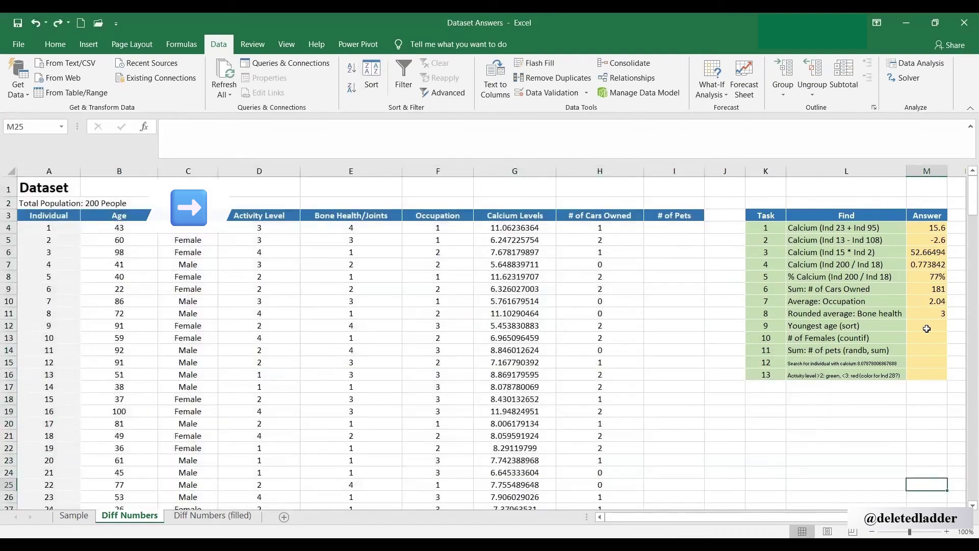
- Enter 18 in M12 as the Task 9 answer for the youngest age
{"action": "left_click", "coordinate": [926, 327]}
{"action": "type", "text": "18"}
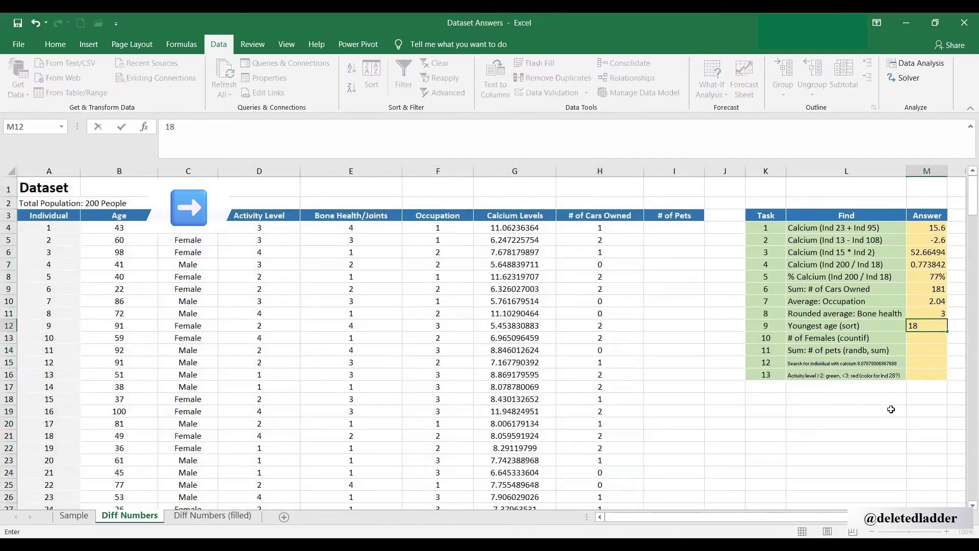
{"action": "left_click", "coordinate": [891, 409]}
- Sort the dataset by column B from largest to smallest and undo that sort
{"action": "left_click", "coordinate": [140, 178]}
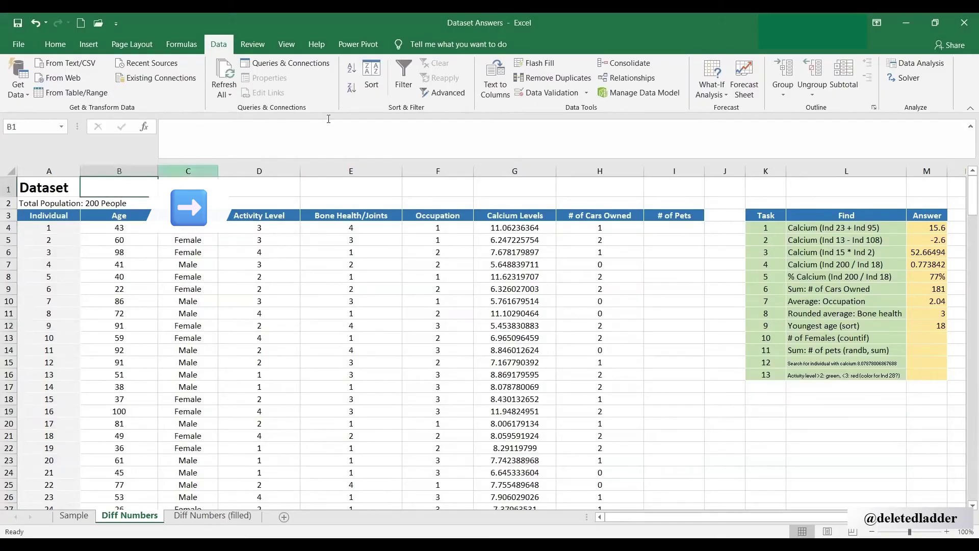
{"action": "left_click", "coordinate": [371, 76]}
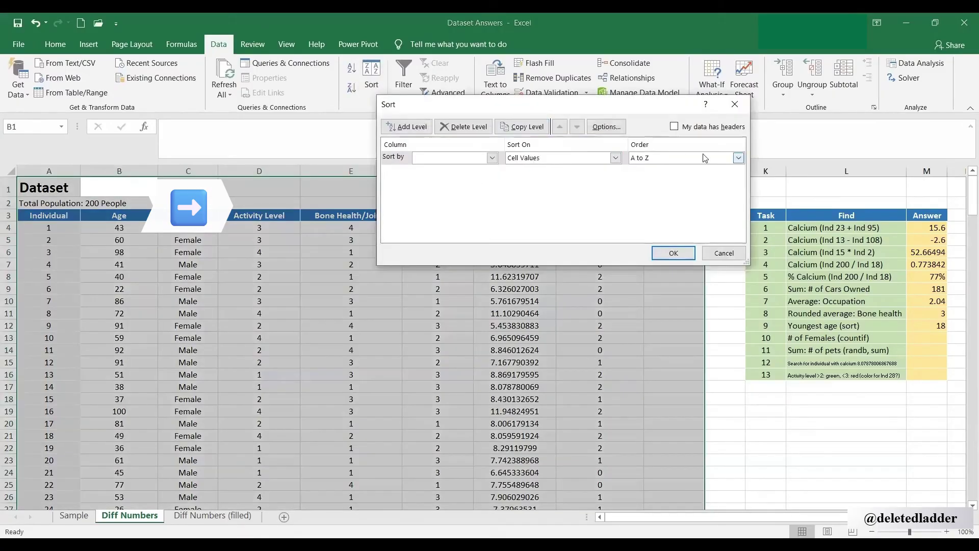
{"action": "left_click", "coordinate": [490, 158]}
{"action": "left_click", "coordinate": [475, 178]}
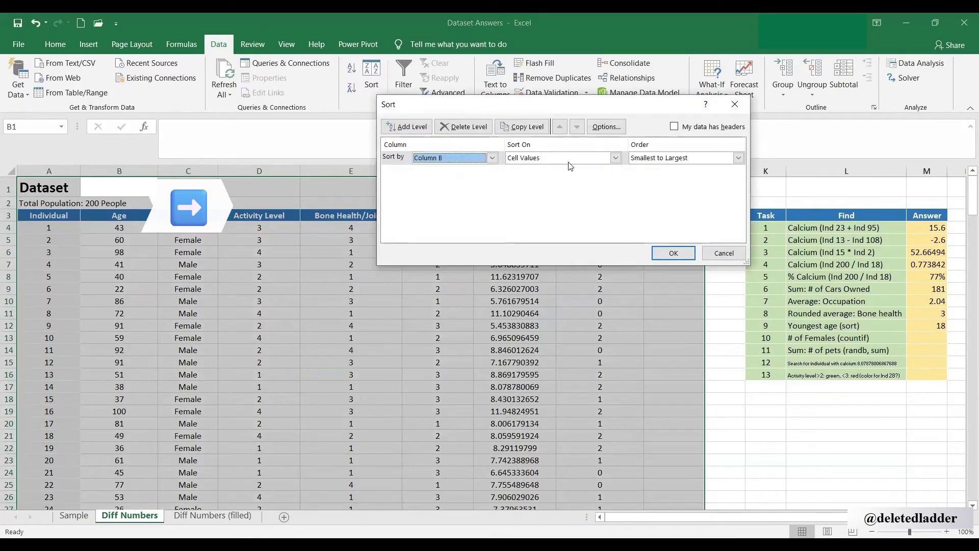
{"action": "left_click", "coordinate": [738, 158]}
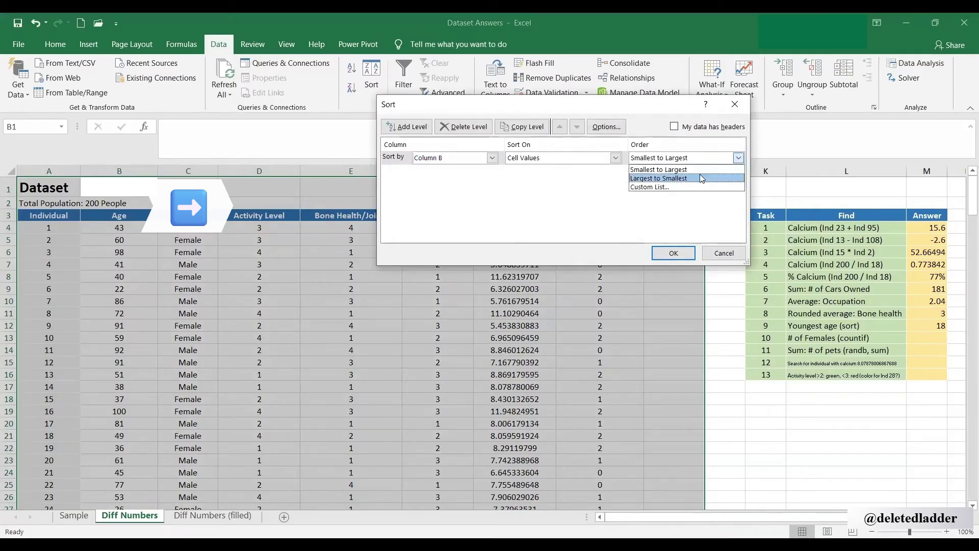
{"action": "left_click", "coordinate": [701, 177]}
{"action": "left_click", "coordinate": [673, 253]}
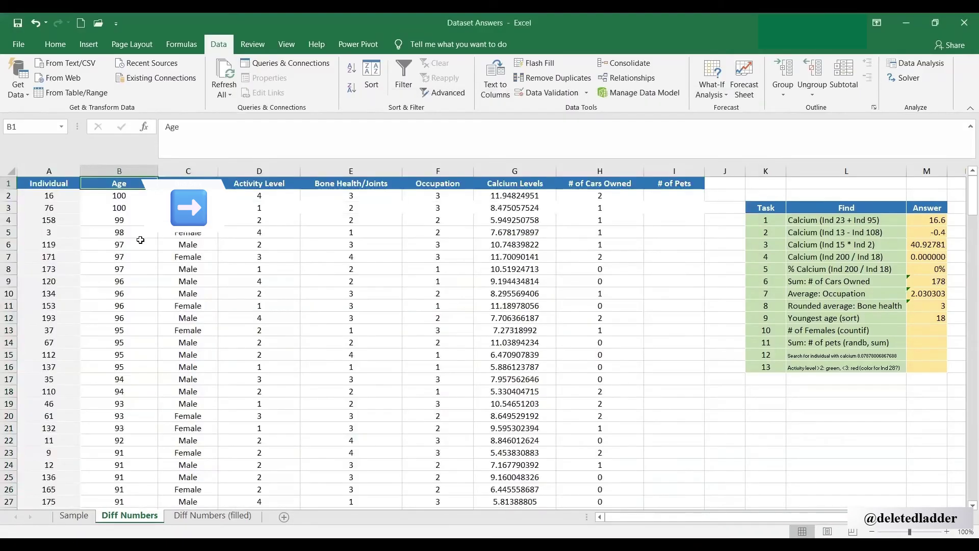
{"action": "left_click", "coordinate": [34, 23]}
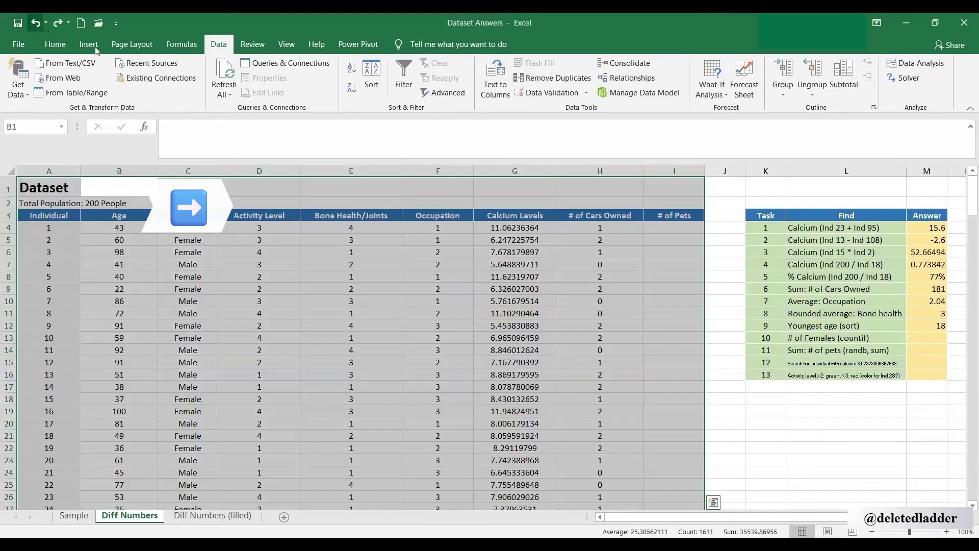
{"action": "left_click", "coordinate": [867, 440]}
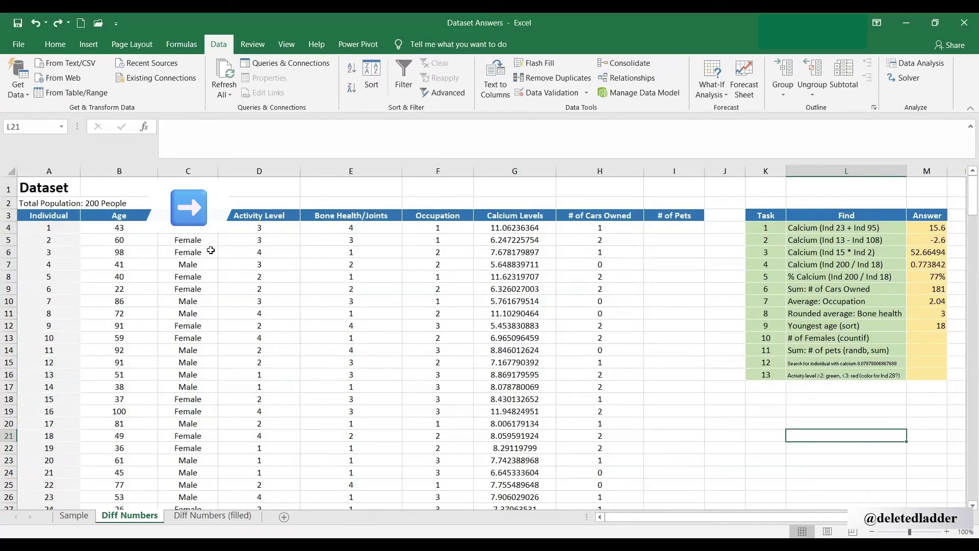
- Answer Task 10 in M13 by counting the females in column C with =COUNTIF(C4:C203,"female")
{"action": "scroll", "coordinate": [204, 250], "scroll_direction": "down", "scroll_amount": 4}
{"action": "scroll", "coordinate": [205, 239], "scroll_direction": "up", "scroll_amount": 3}
{"action": "scroll", "coordinate": [204, 238], "scroll_direction": "up", "scroll_amount": 1}
{"action": "left_click", "coordinate": [928, 338]}
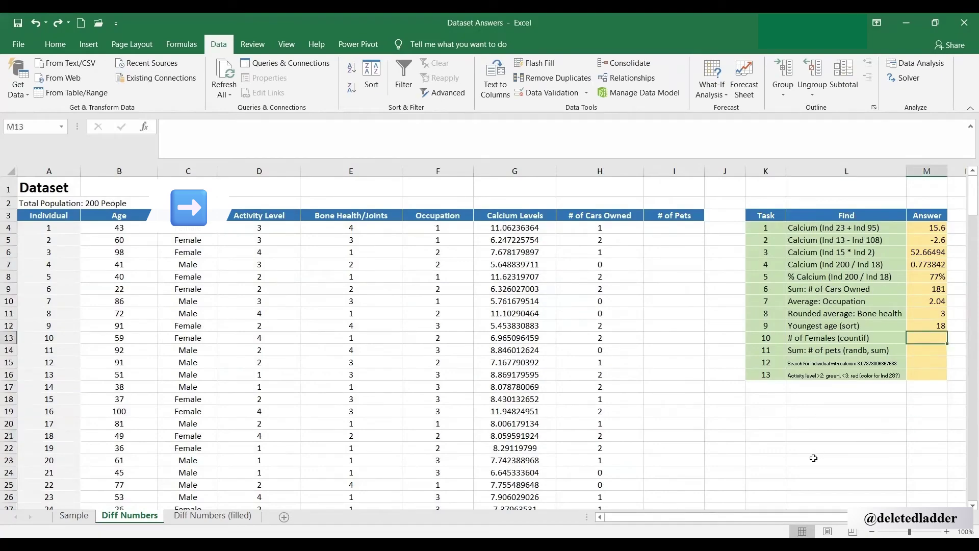
{"action": "type", "text": "="}
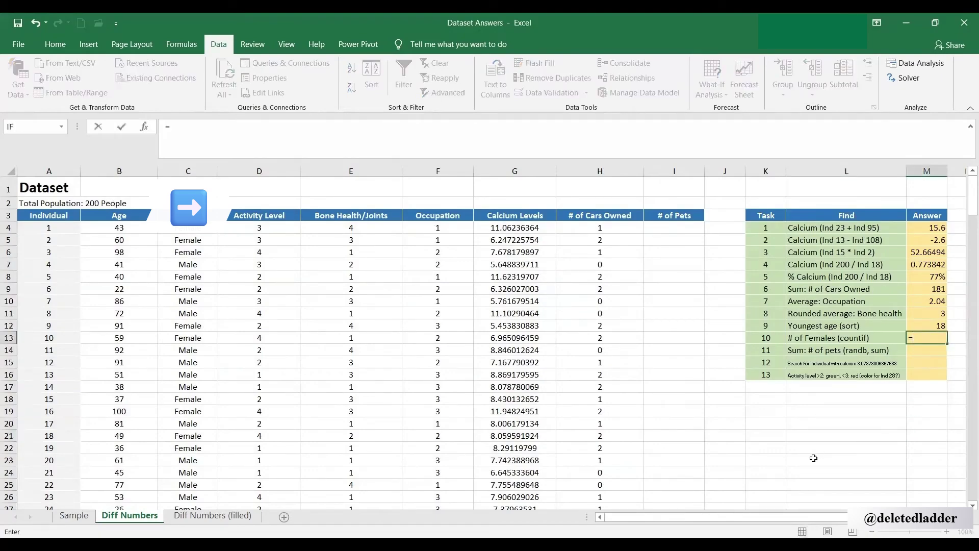
{"action": "type", "text": "countif"}
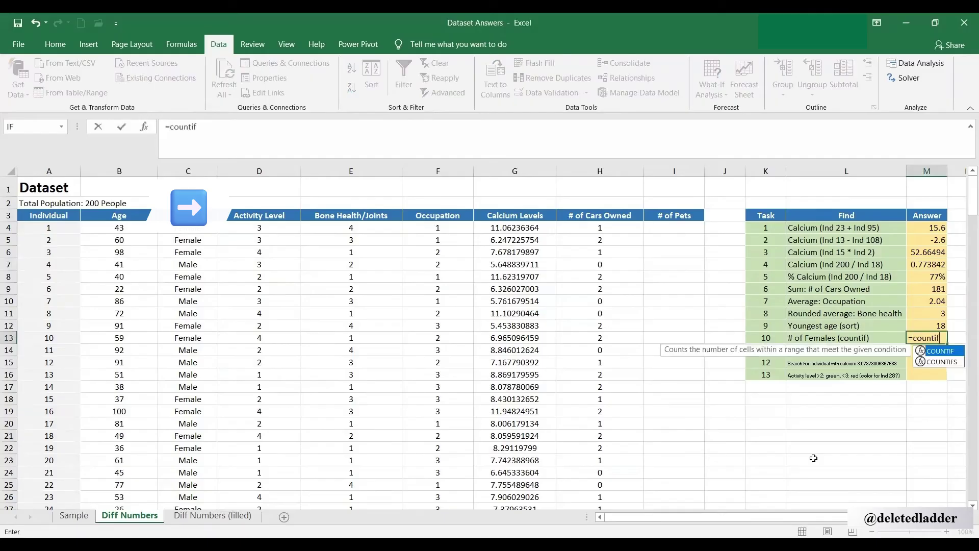
{"action": "type", "text": "("}
{"action": "left_click", "coordinate": [201, 231]}
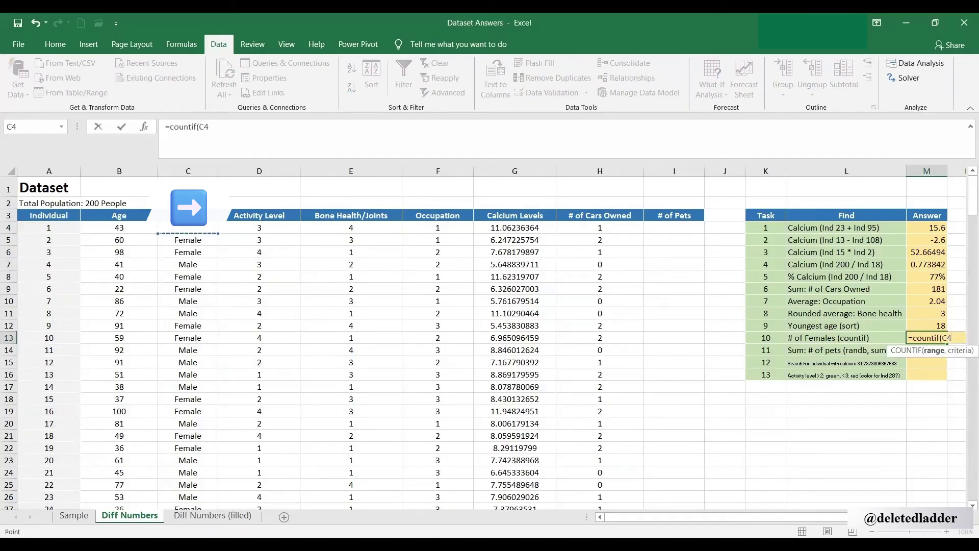
{"action": "key", "text": "ctrl+shift+Down"}
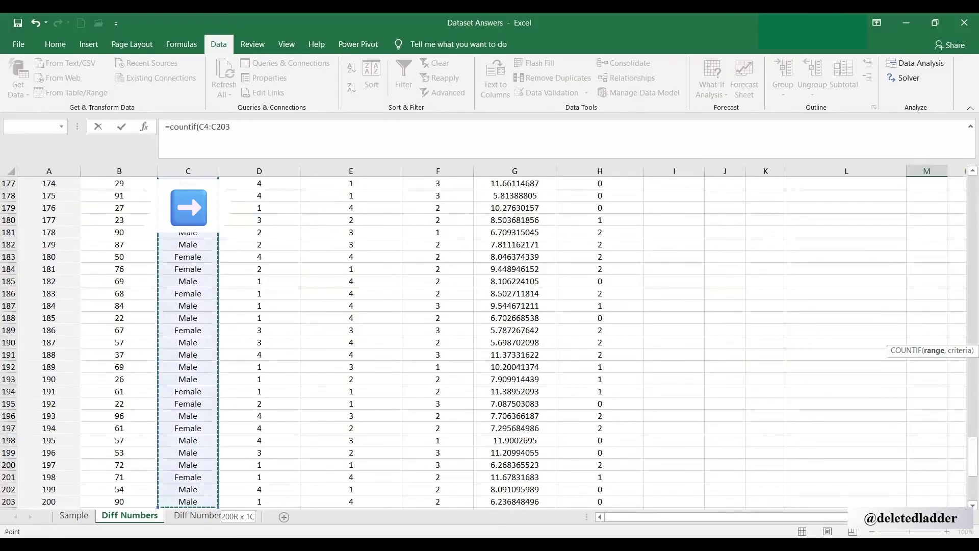
{"action": "type", "text": ","}
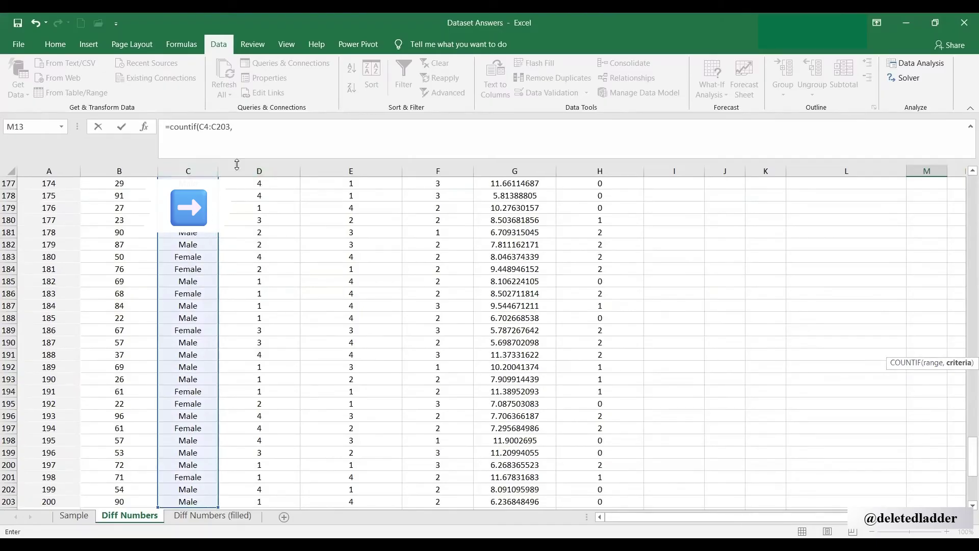
{"action": "left_click", "coordinate": [242, 124]}
{"action": "type", "text": "\"female\""}
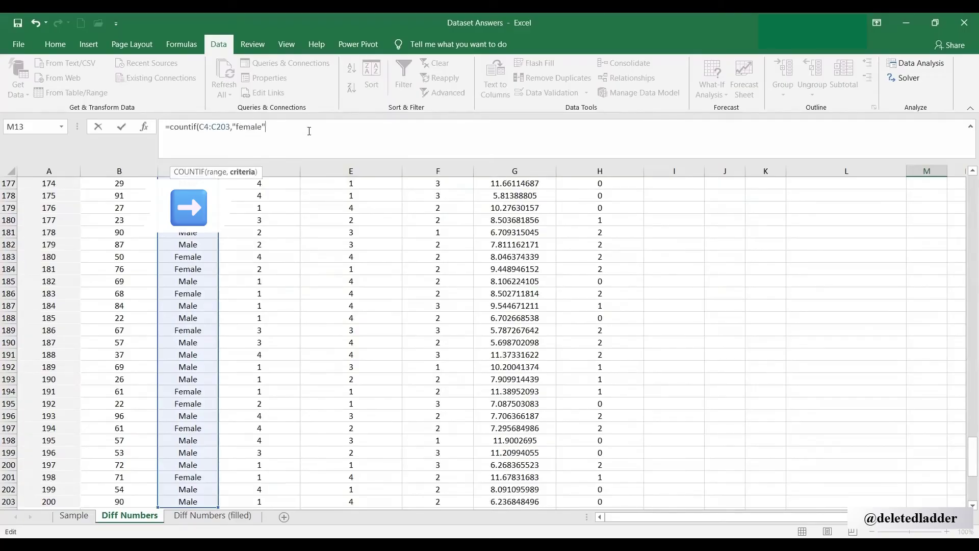
{"action": "type", "text": ")"}
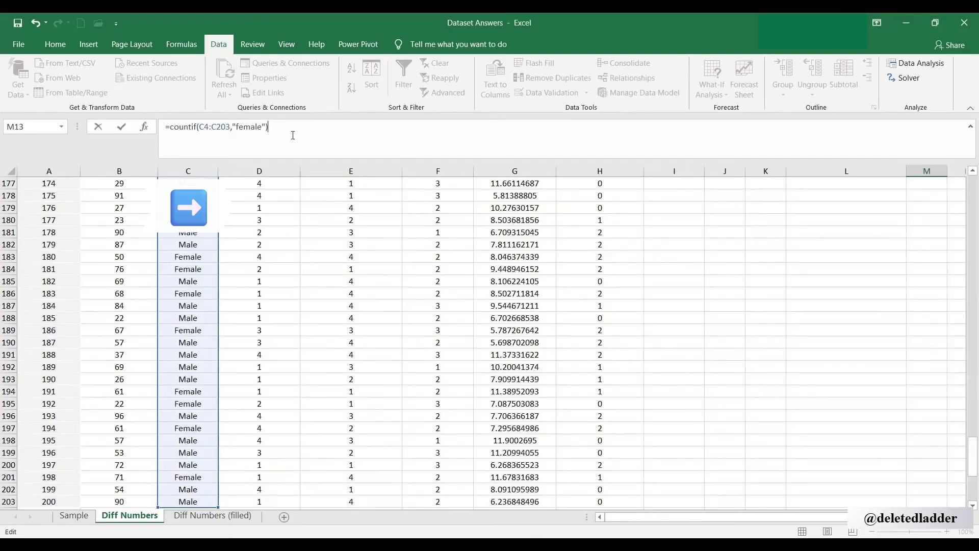
{"action": "key", "text": "Return"}
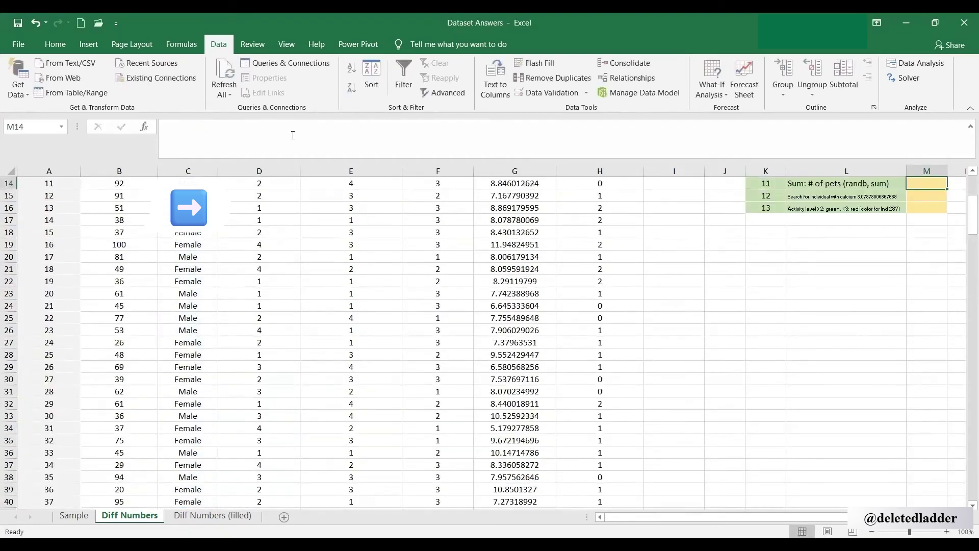
{"action": "scroll", "coordinate": [770, 323], "scroll_direction": "up", "scroll_amount": 4}
{"action": "left_click", "coordinate": [930, 337]}
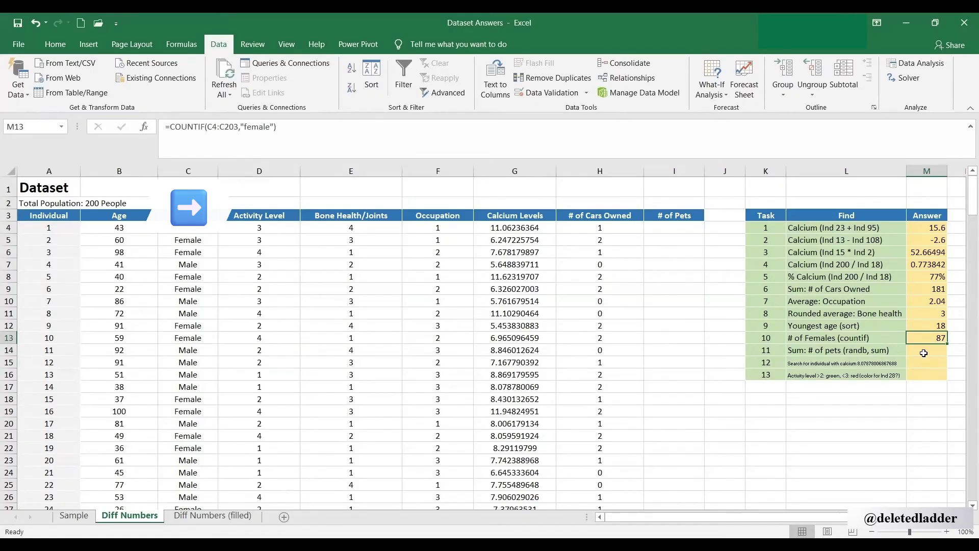
- Enter =RANDBETWEEN(0,2) in I4 to generate a random number of pets for individual 1
{"action": "left_click", "coordinate": [670, 229]}
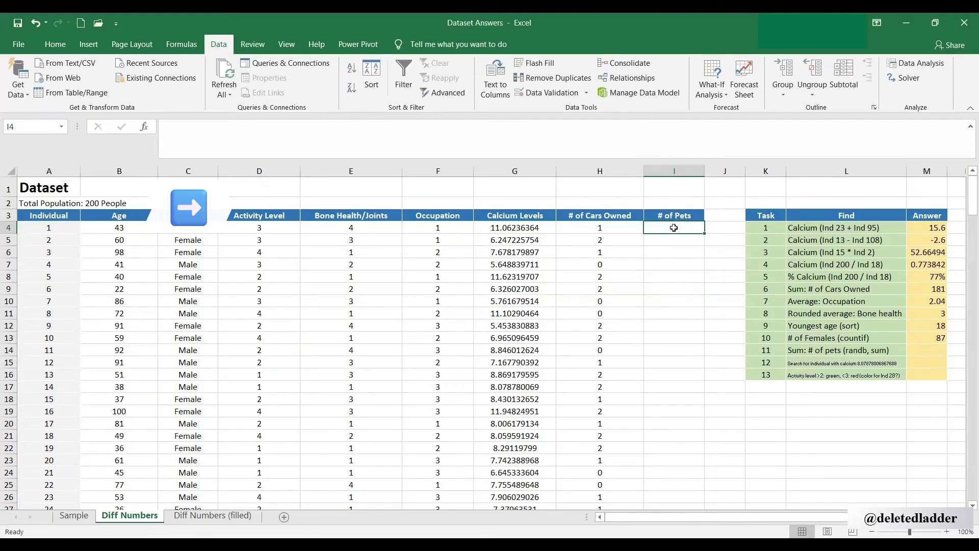
{"action": "type", "text": "="}
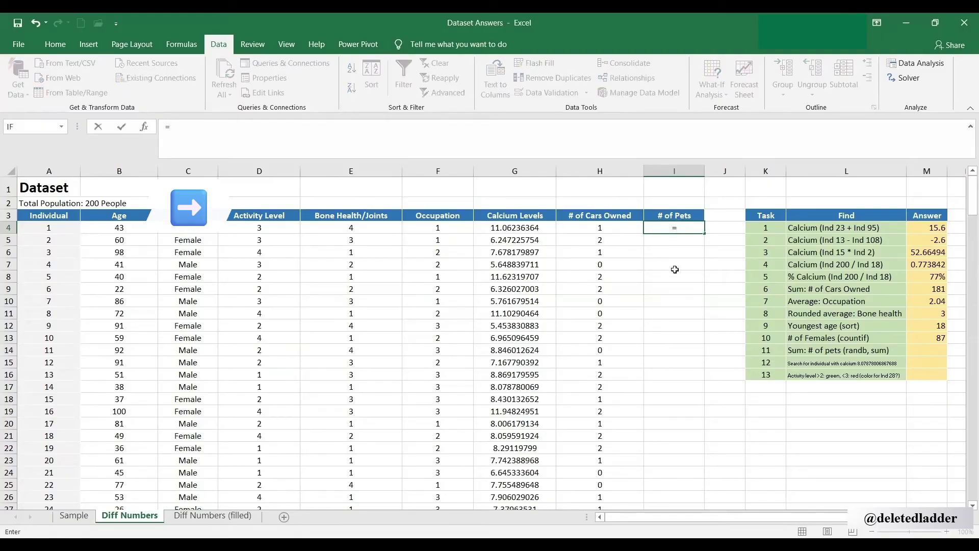
{"action": "type", "text": "randbetween"}
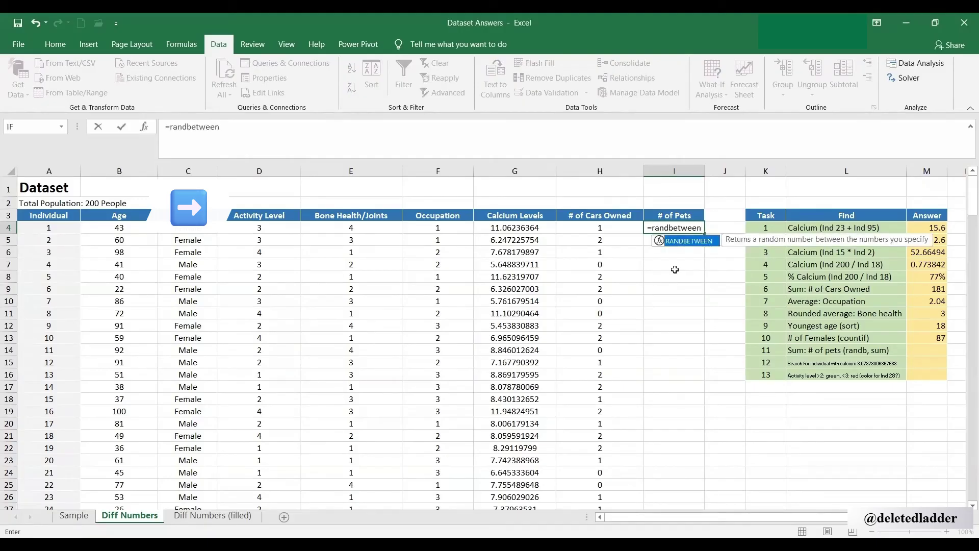
{"action": "type", "text": "("}
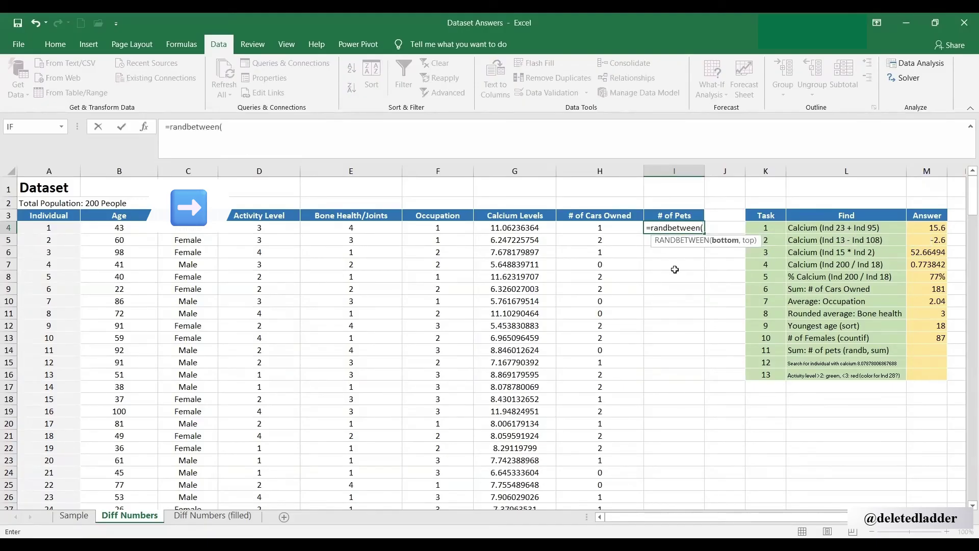
{"action": "type", "text": "0"}
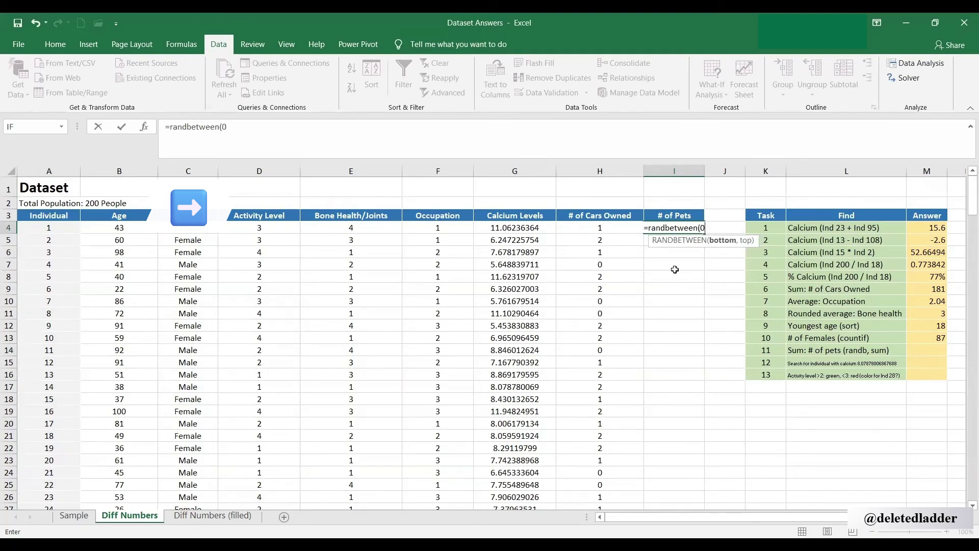
{"action": "type", "text": ","}
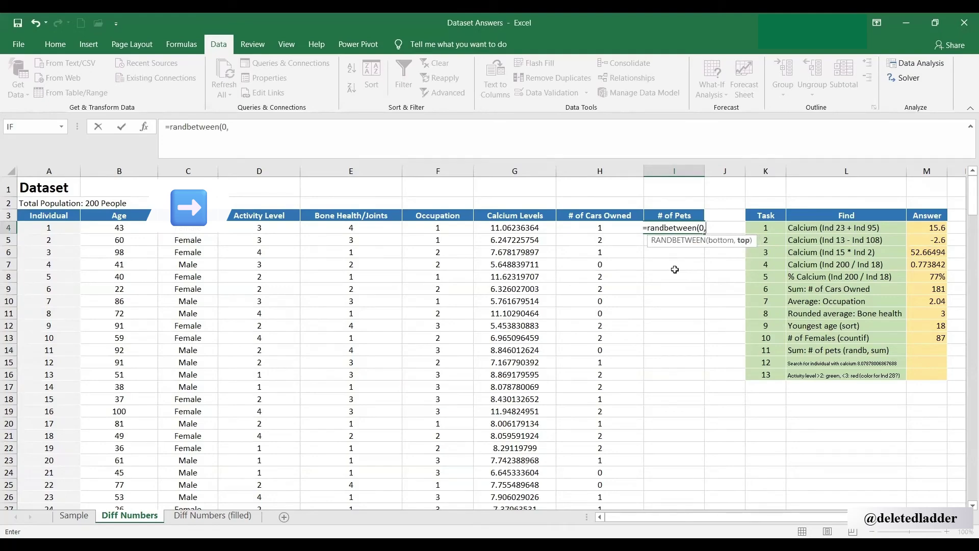
{"action": "type", "text": "2)"}
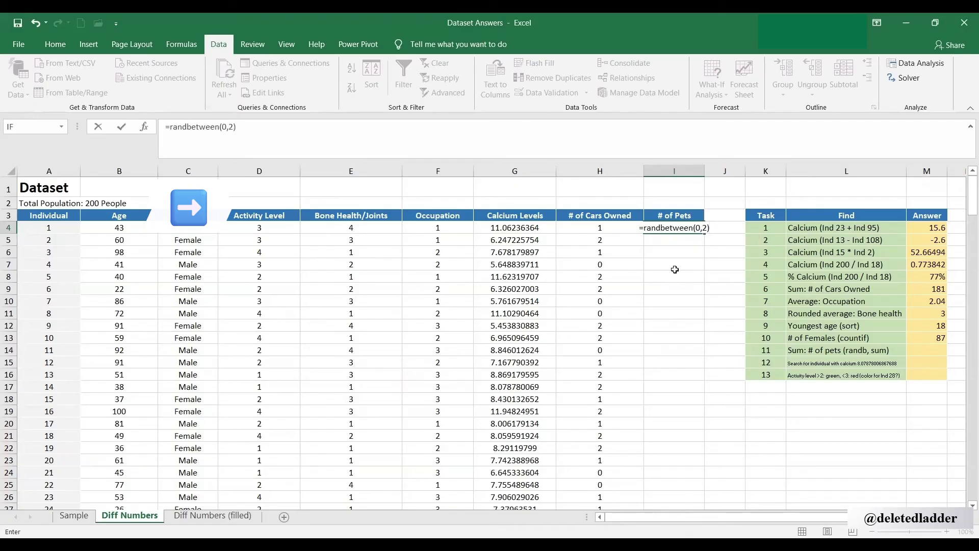
{"action": "key", "text": "Return"}
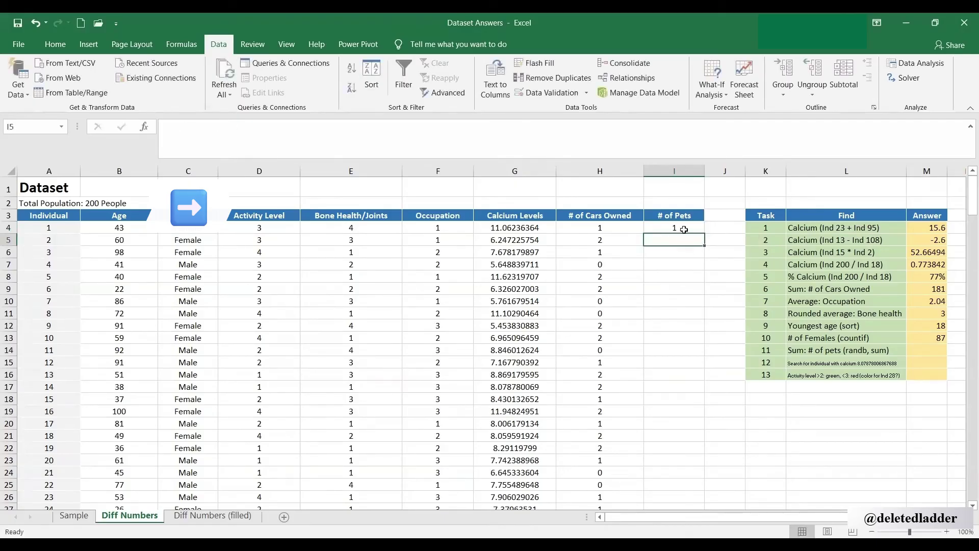
- Try filling the I4 formula down the whole # of Pets column and then only to I12, undoing each fill
{"action": "left_click", "coordinate": [683, 230]}
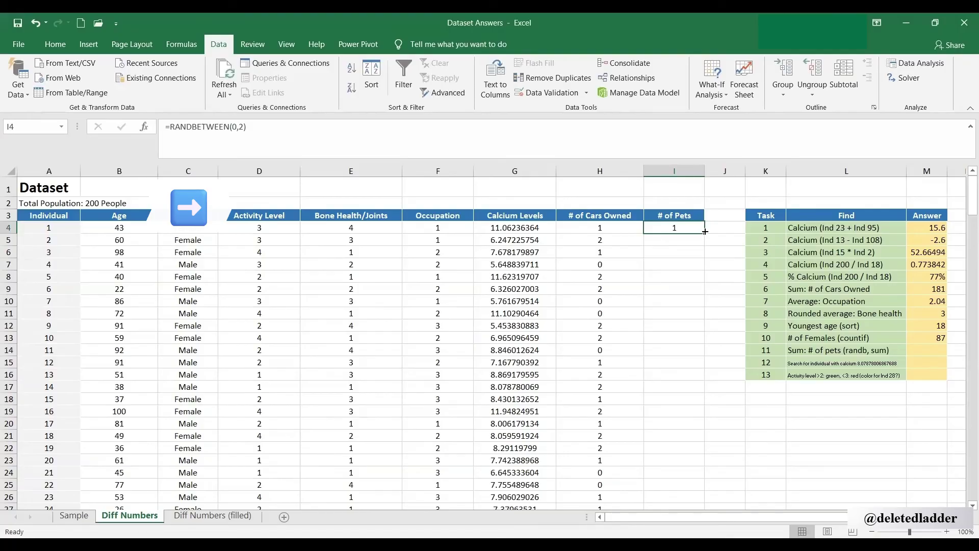
{"action": "double_click", "coordinate": [705, 233]}
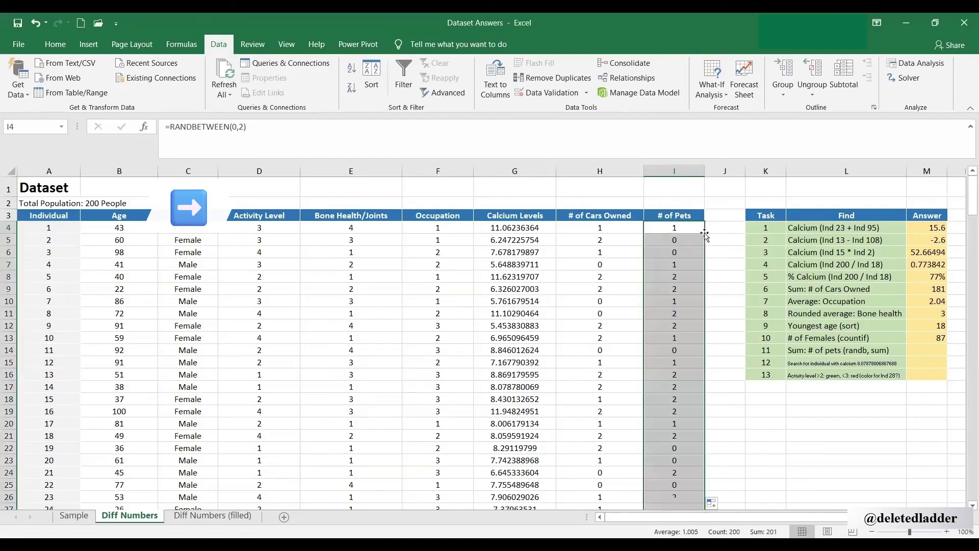
{"action": "scroll", "coordinate": [696, 242], "scroll_direction": "down", "scroll_amount": 19}
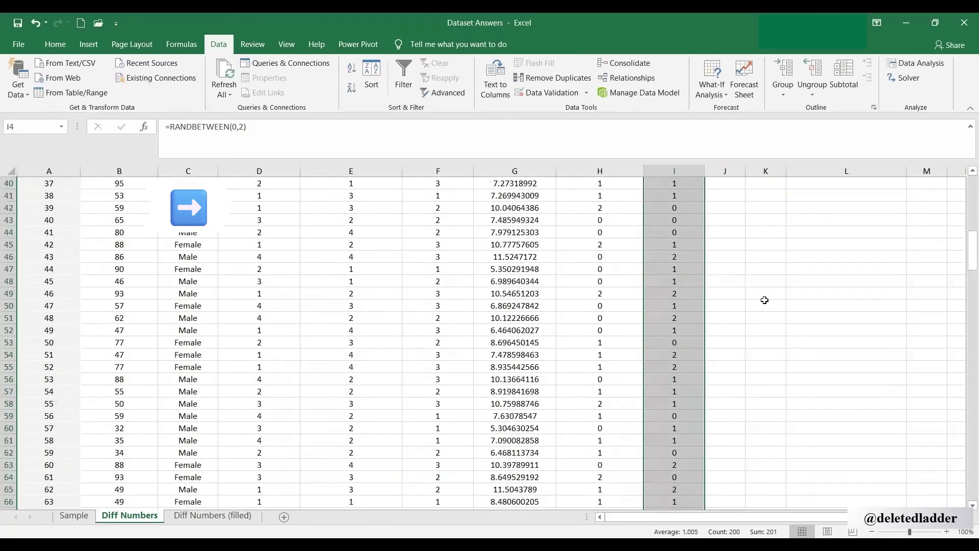
{"action": "left_click_drag", "start_coordinate": [964, 297], "coordinate": [966, 148]}
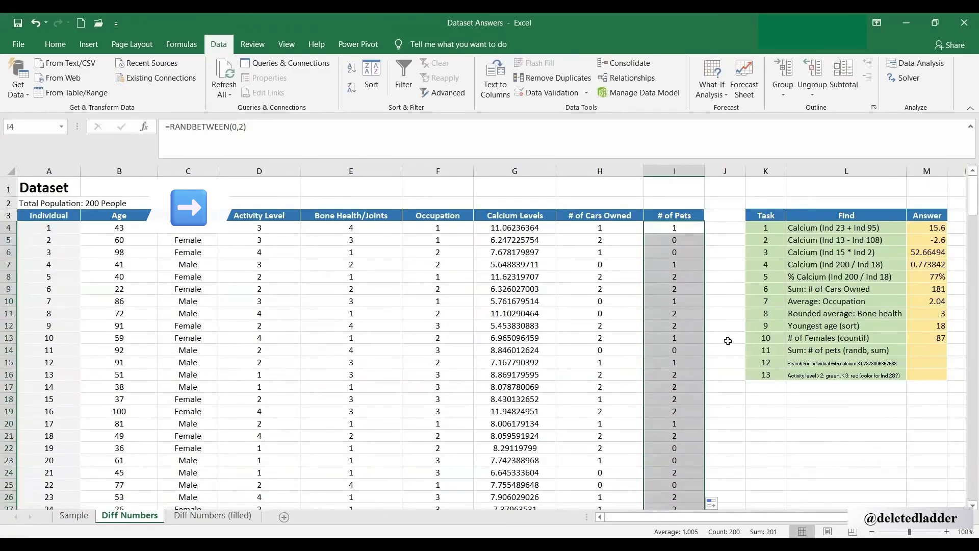
{"action": "left_click", "coordinate": [38, 24]}
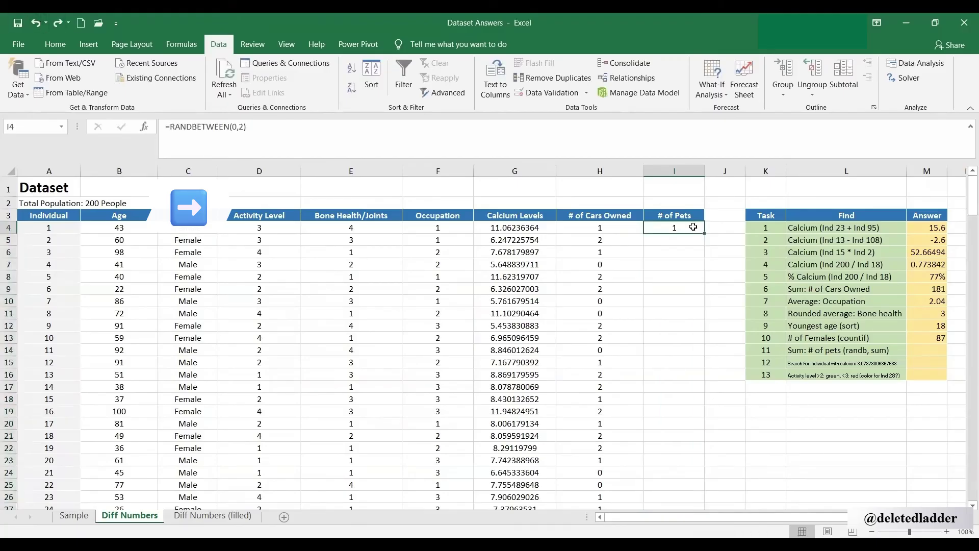
{"action": "left_click_drag", "start_coordinate": [704, 233], "coordinate": [703, 330]}
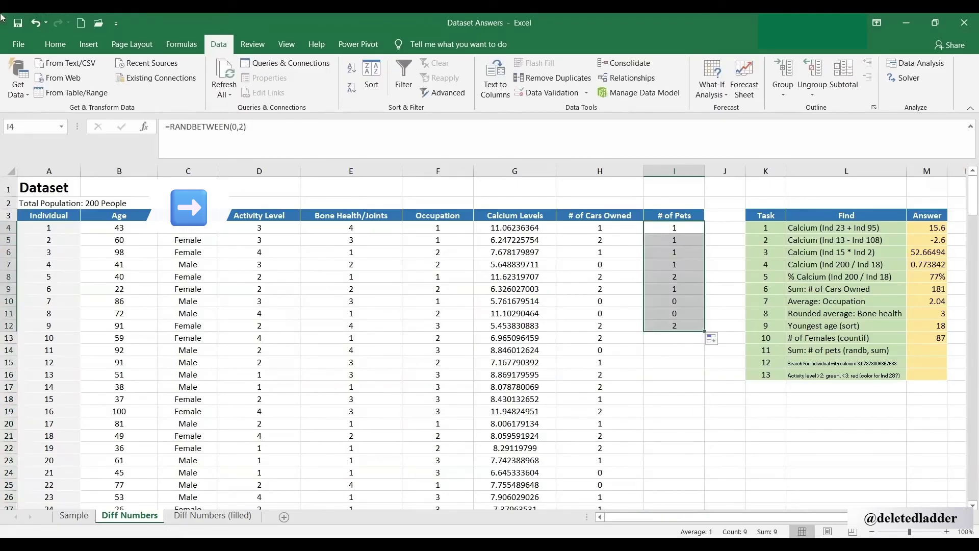
{"action": "left_click", "coordinate": [36, 23]}
- Fill the I4 formula down the # of Pets column through I203 and recalculate the random numbers several times
{"action": "double_click", "coordinate": [705, 232]}
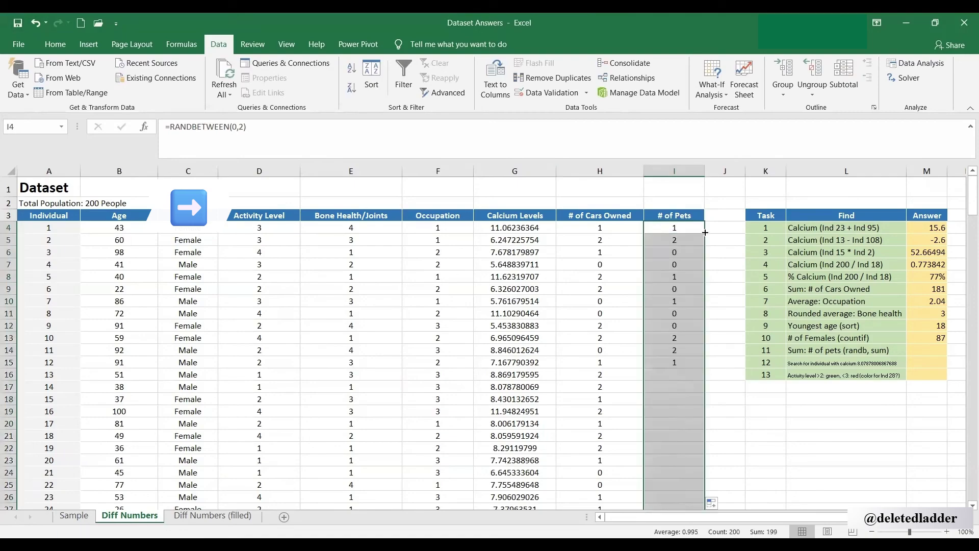
{"action": "left_click", "coordinate": [717, 252]}
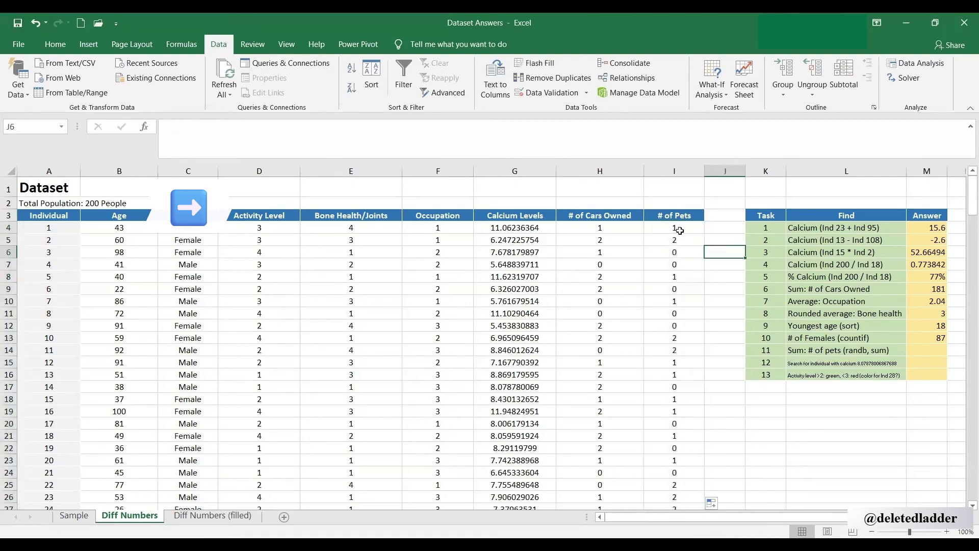
{"action": "key", "text": "F9"}
{"action": "key", "text": "F9"}
{"action": "key", "text": "F9"}
{"action": "left_click", "coordinate": [742, 443]}
{"action": "left_click", "coordinate": [676, 373]}
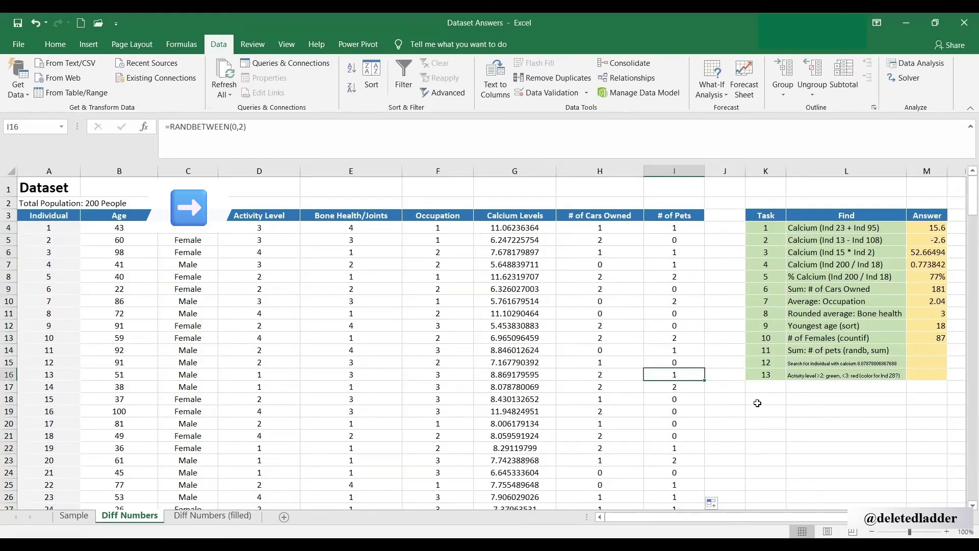
{"action": "key", "text": "F9"}
{"action": "left_click", "coordinate": [781, 398]}
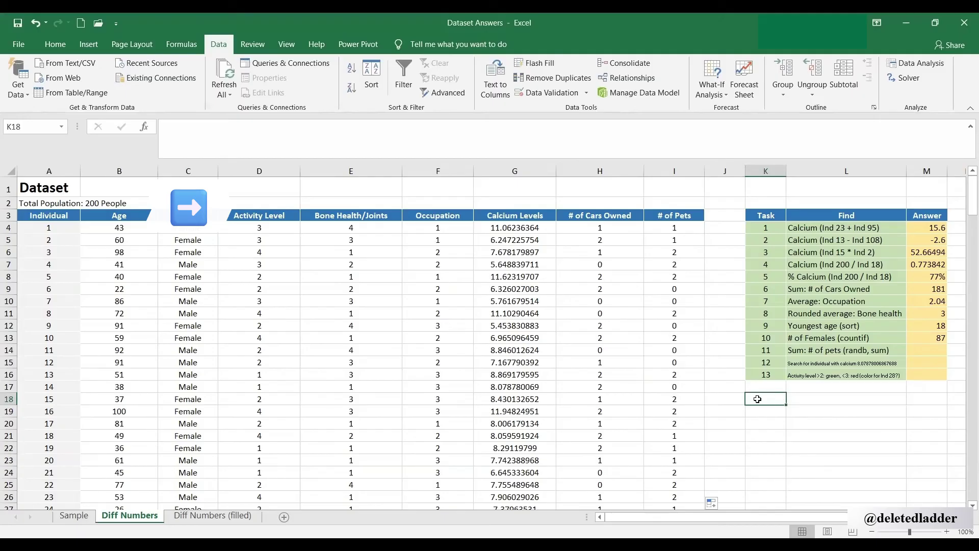
- Copy the # of Pets range I4:I203 and paste it over itself as values to replace the random formulas
{"action": "left_click", "coordinate": [696, 227]}
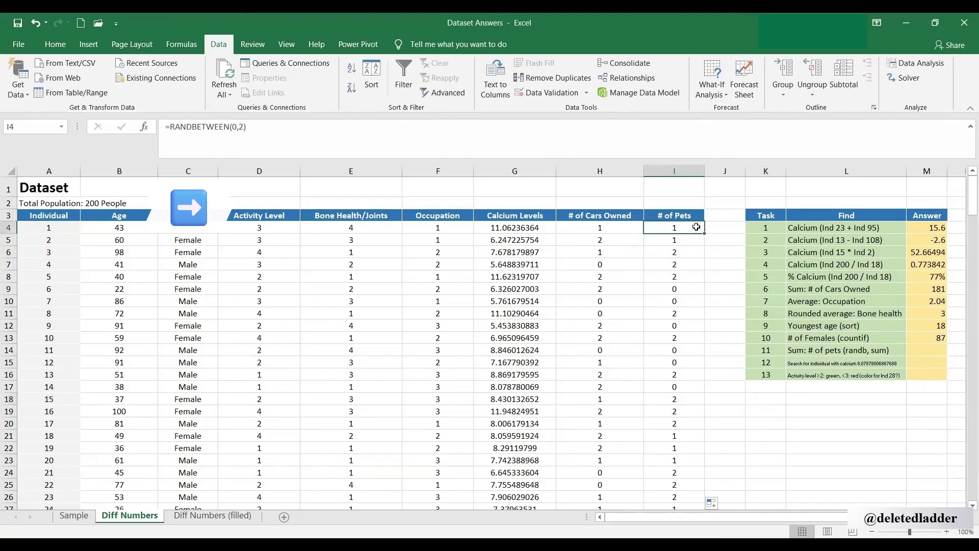
{"action": "key", "text": "ctrl+shift+Down"}
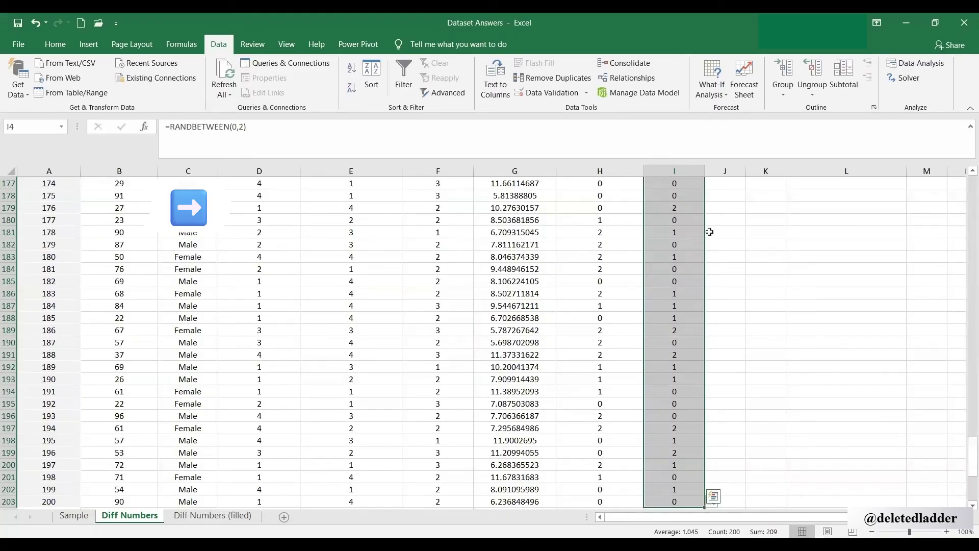
{"action": "key", "text": "ctrl+BackSpace"}
{"action": "key", "text": "ctrl+c"}
{"action": "right_click", "coordinate": [667, 244]}
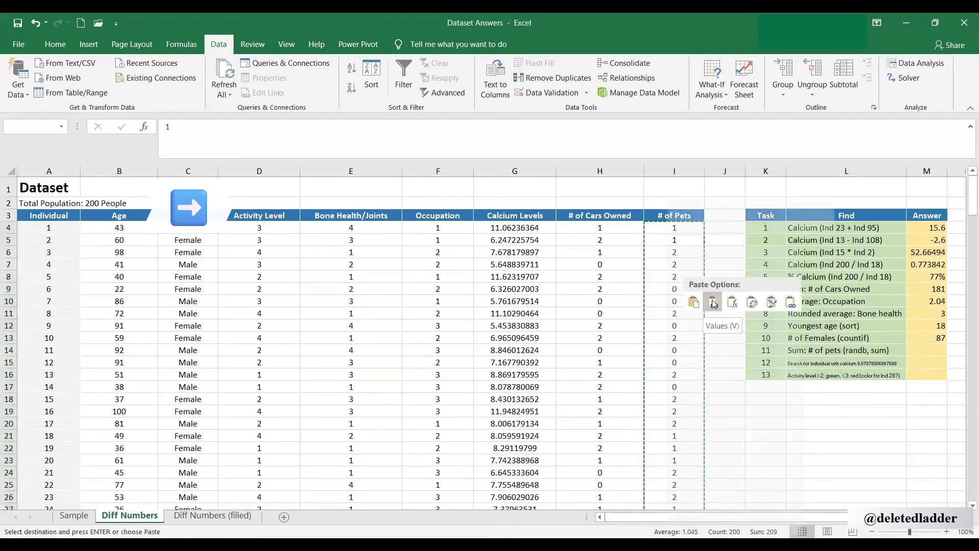
{"action": "left_click", "coordinate": [709, 297]}
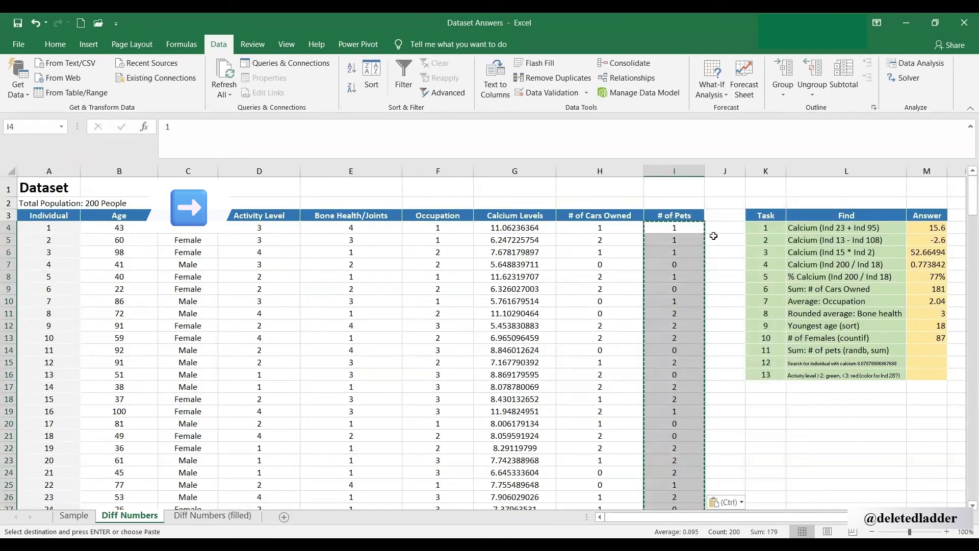
{"action": "key", "text": "F2"}
{"action": "key", "text": "Escape"}
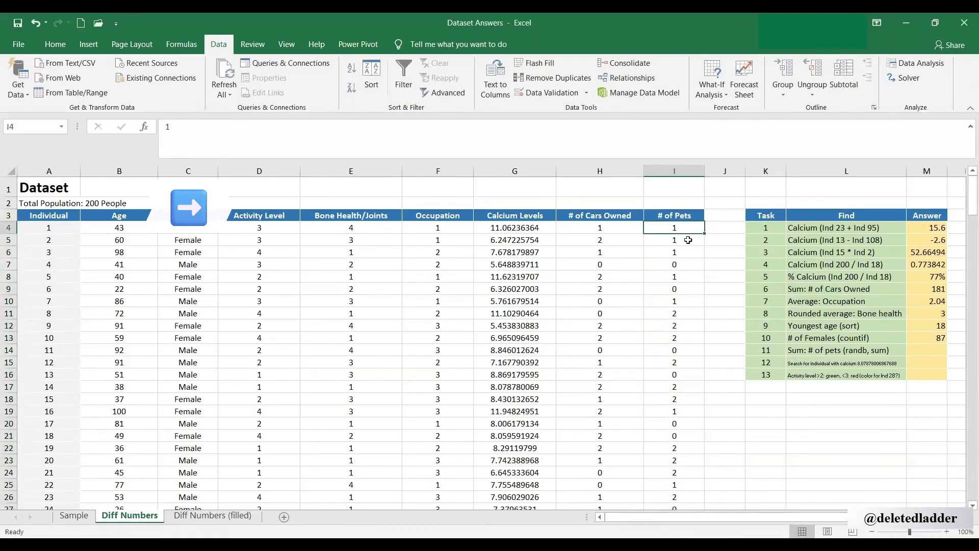
- Check several # of Pets cells between I5 and I11 for fixed values instead of formulas
{"action": "left_click", "coordinate": [684, 251]}
{"action": "left_click", "coordinate": [682, 239]}
{"action": "left_click", "coordinate": [678, 264]}
{"action": "left_click", "coordinate": [677, 276]}
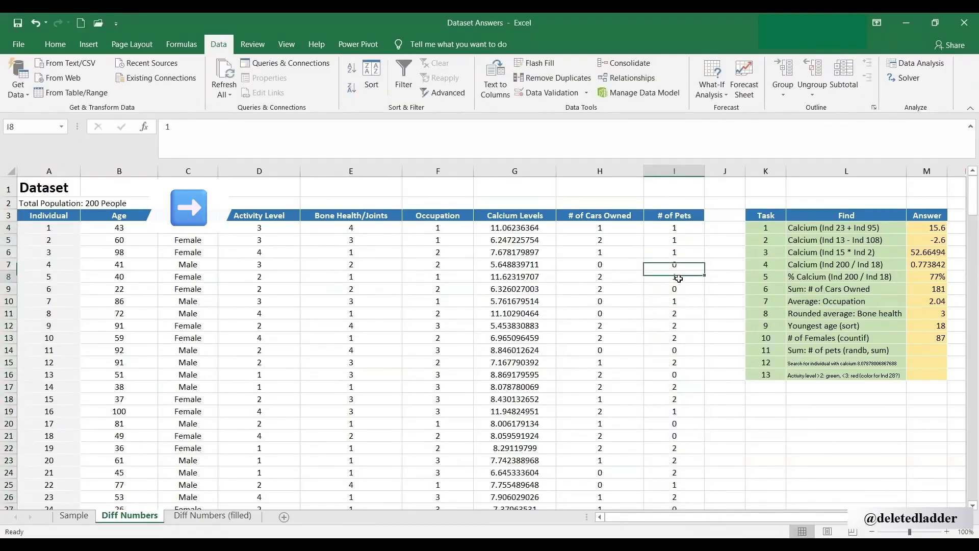
{"action": "left_click", "coordinate": [678, 290]}
{"action": "left_click", "coordinate": [681, 308]}
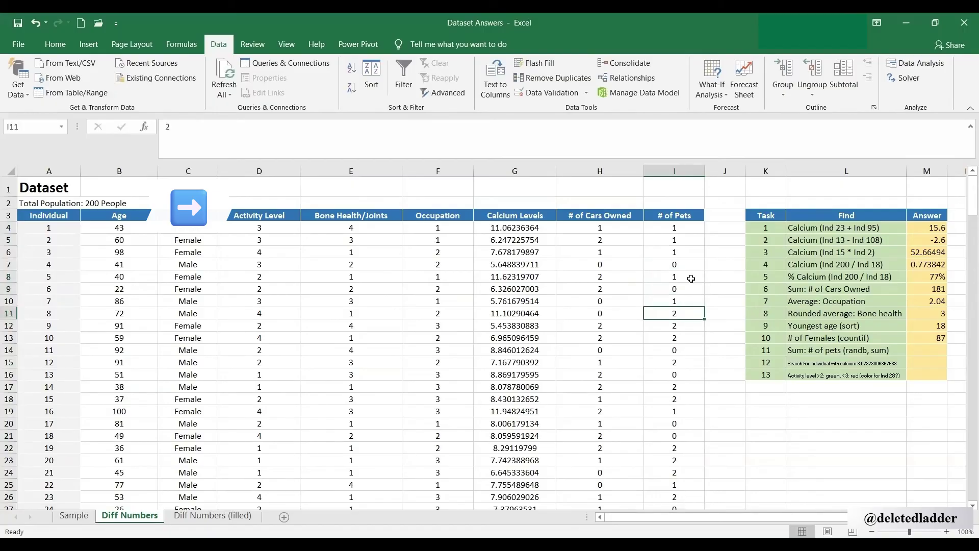
- Enter =SUM(I4:I203) in cell M14 to answer task 11 with the total of the # of Pets column
{"action": "left_click", "coordinate": [712, 369]}
{"action": "left_click", "coordinate": [669, 242]}
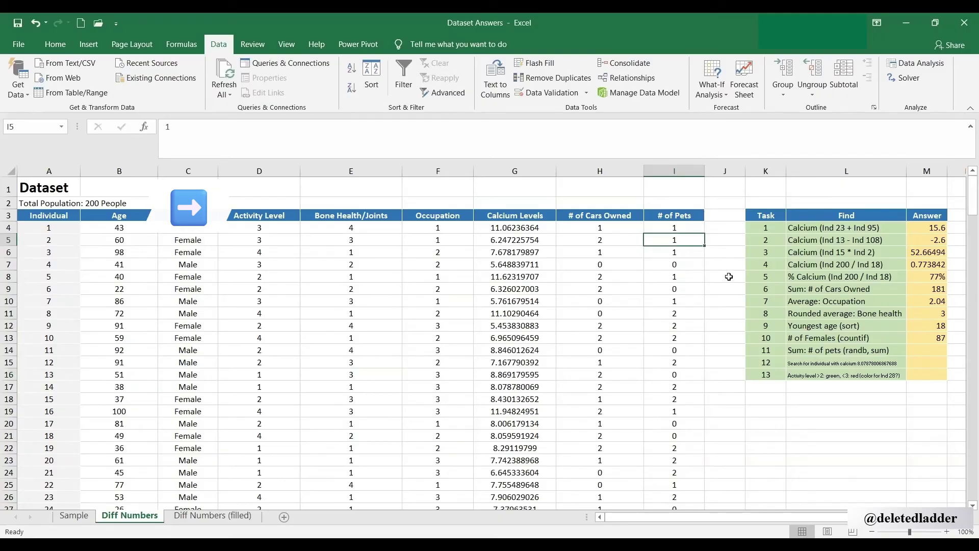
{"action": "left_click", "coordinate": [922, 350]}
{"action": "type", "text": "="}
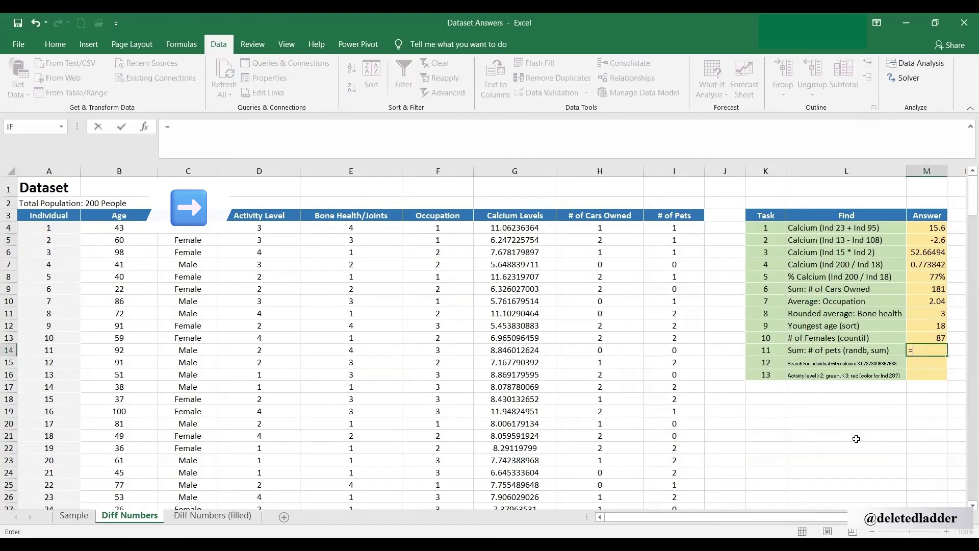
{"action": "type", "text": "sum("}
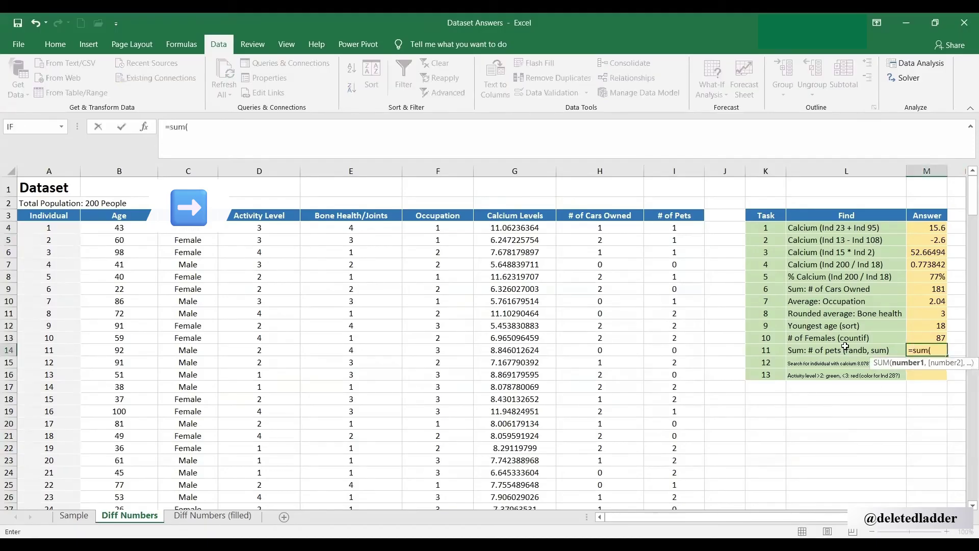
{"action": "left_click", "coordinate": [682, 225]}
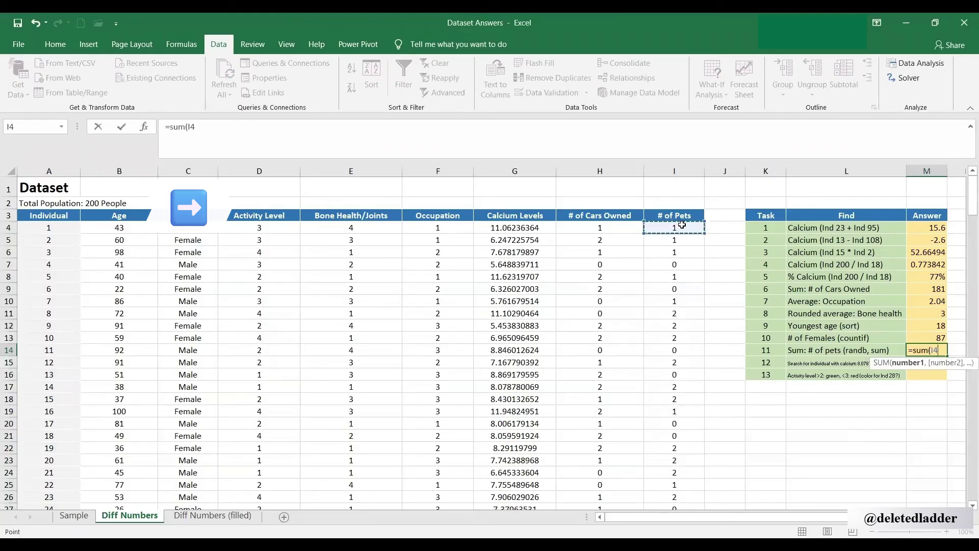
{"action": "key", "text": "ctrl+shift+Down"}
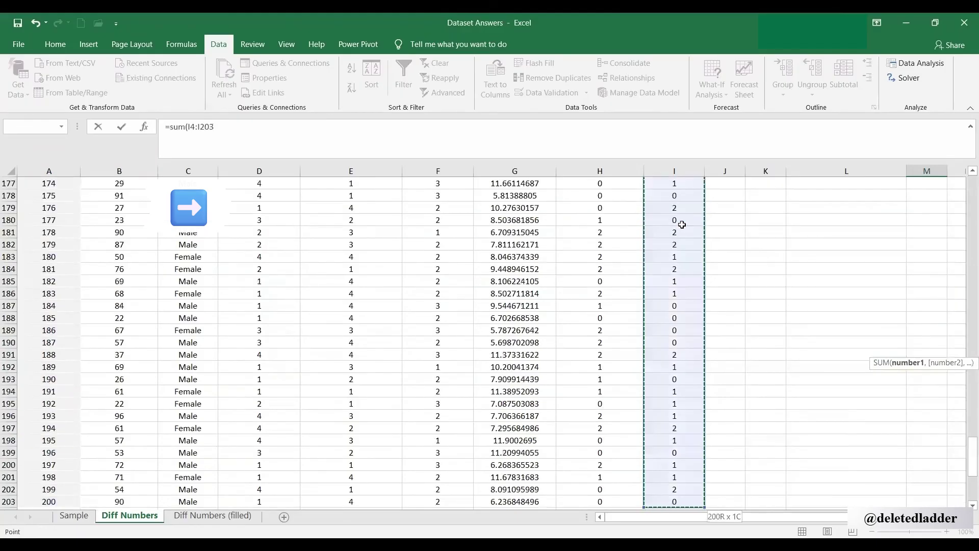
{"action": "type", "text": ")"}
{"action": "key", "text": "Return"}
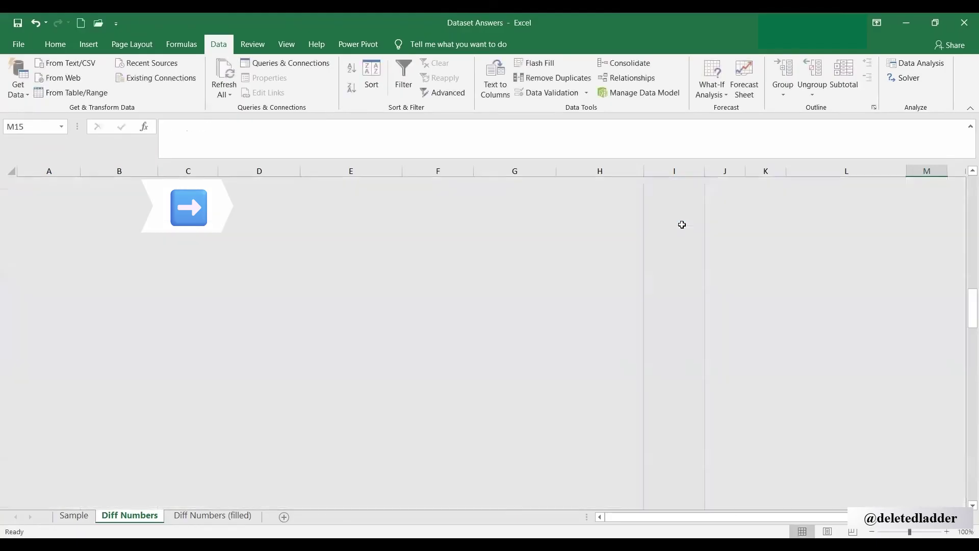
{"action": "scroll", "coordinate": [801, 244], "scroll_direction": "up", "scroll_amount": 1}
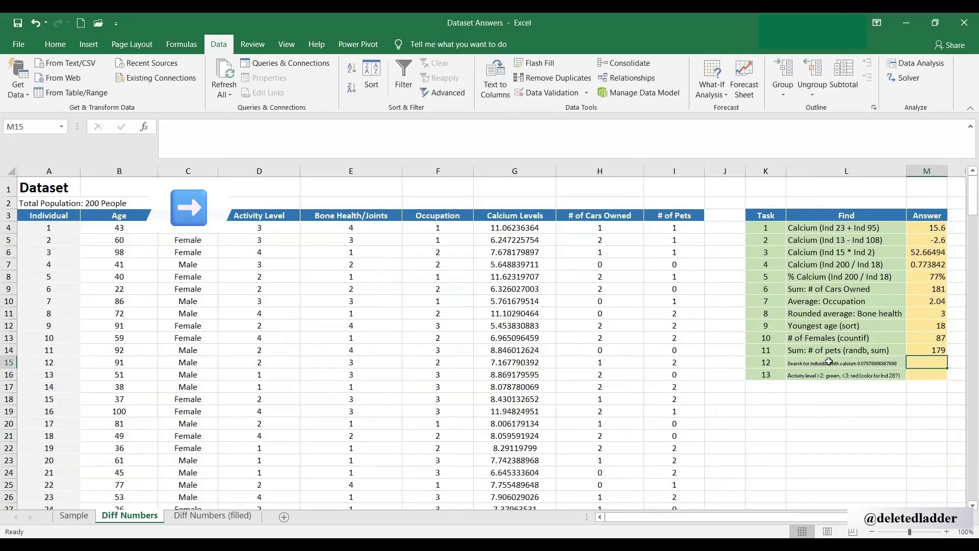
- Copy the calcium value 8.07878006867688 out of the task 12 description in cell L15
{"action": "left_click", "coordinate": [878, 367]}
{"action": "left_click_drag", "start_coordinate": [365, 127], "coordinate": [292, 126]}
{"action": "key", "text": "ctrl+c"}
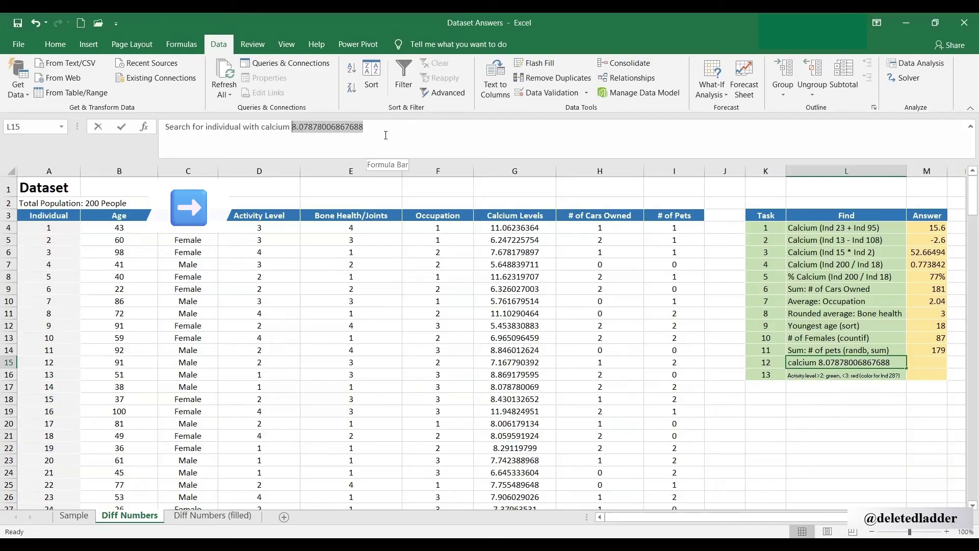
{"action": "key", "text": "Return"}
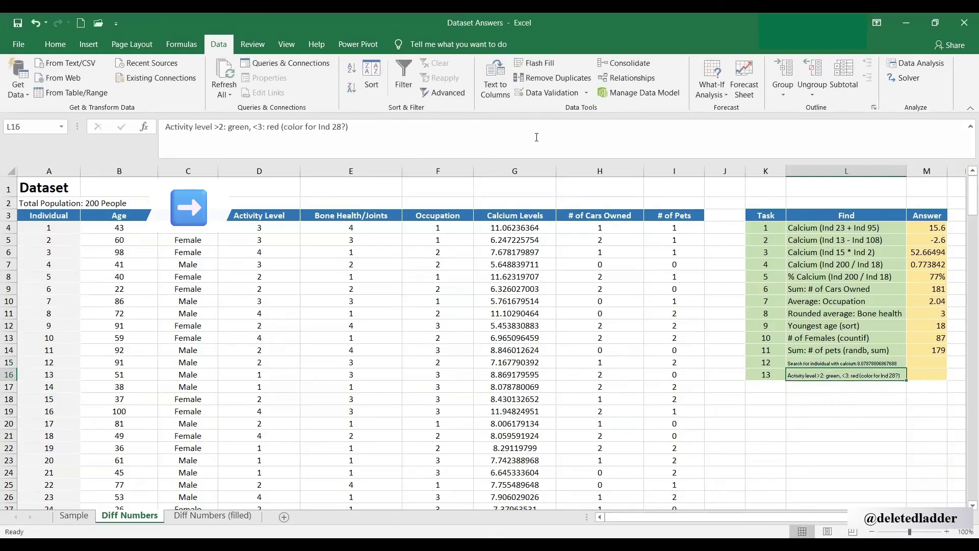
- Search the sheet for the copied calcium value 8.07878006867688 to locate the matching individual's row
{"action": "left_click", "coordinate": [924, 362]}
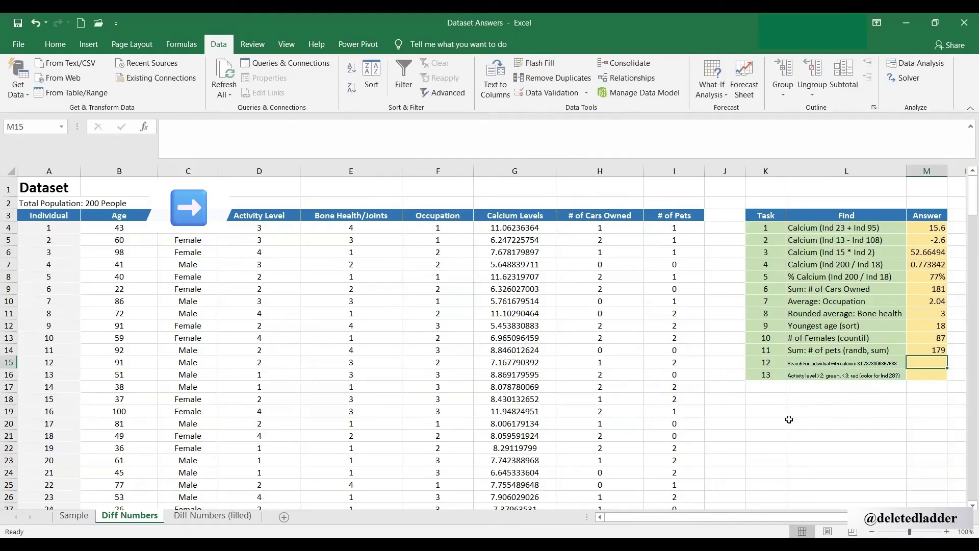
{"action": "key", "text": "ctrl+f"}
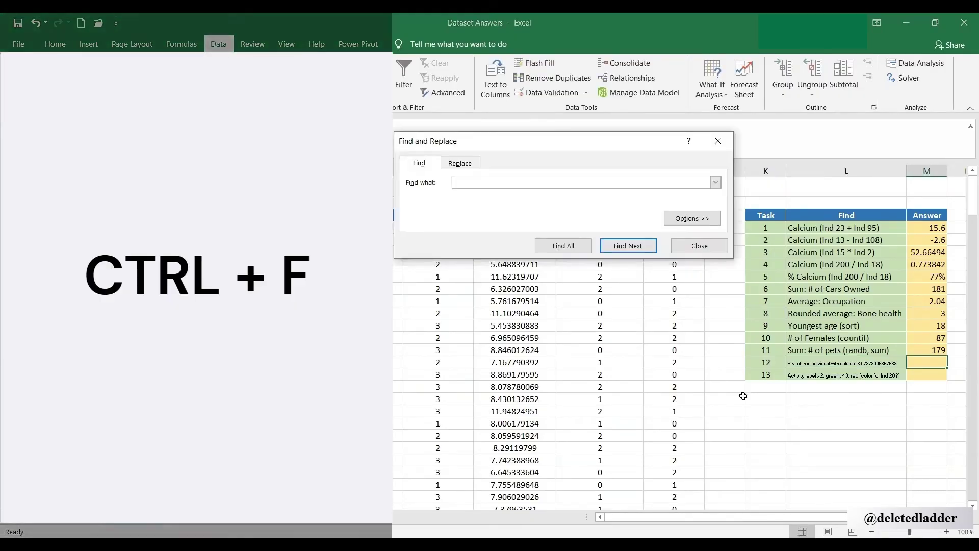
{"action": "right_click", "coordinate": [478, 182]}
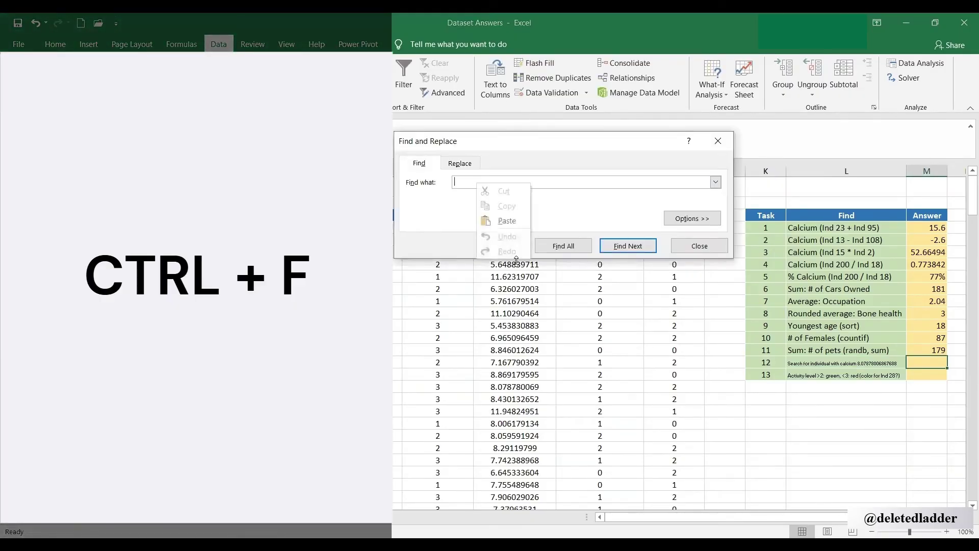
{"action": "left_click", "coordinate": [508, 224]}
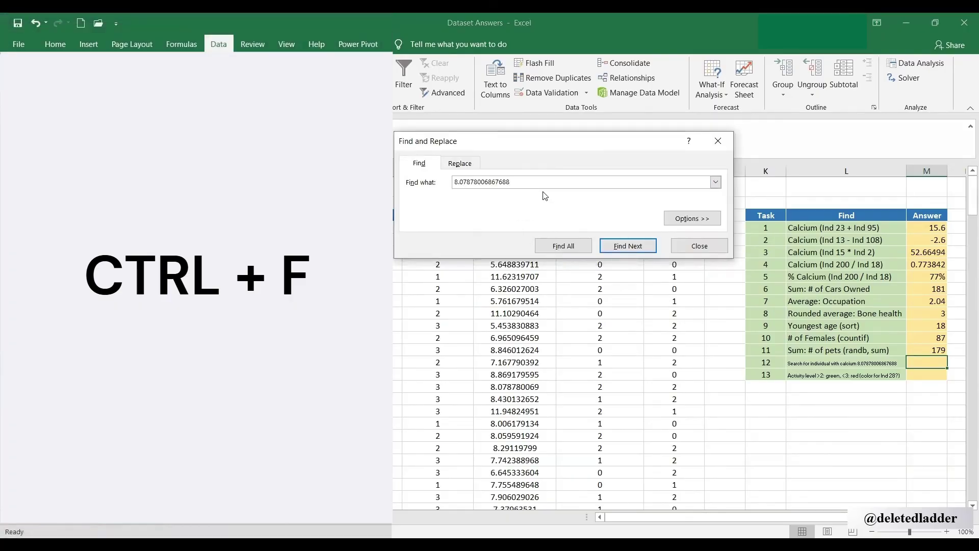
{"action": "left_click", "coordinate": [624, 247]}
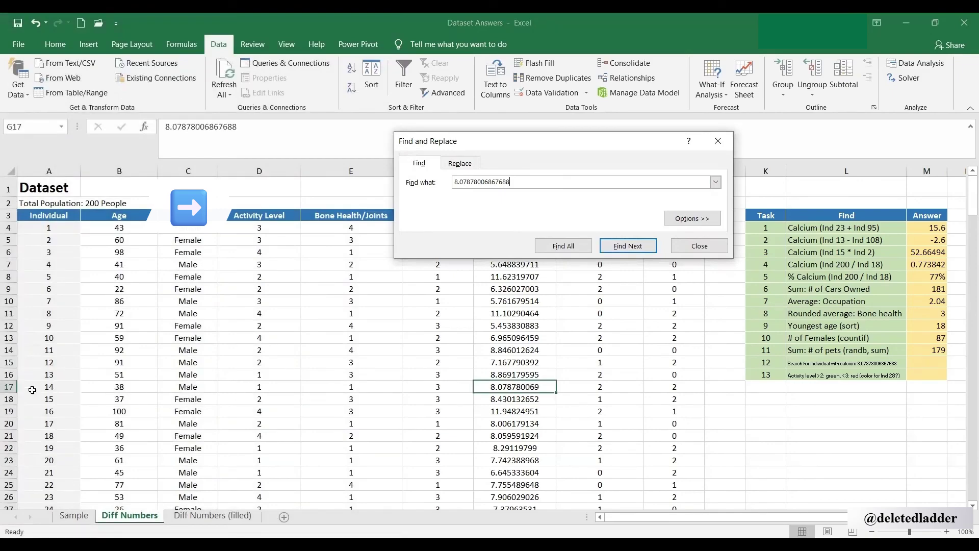
{"action": "left_click", "coordinate": [699, 246]}
- Enter 14 in cell M15 as the individual number answering task 12
{"action": "left_click", "coordinate": [915, 360]}
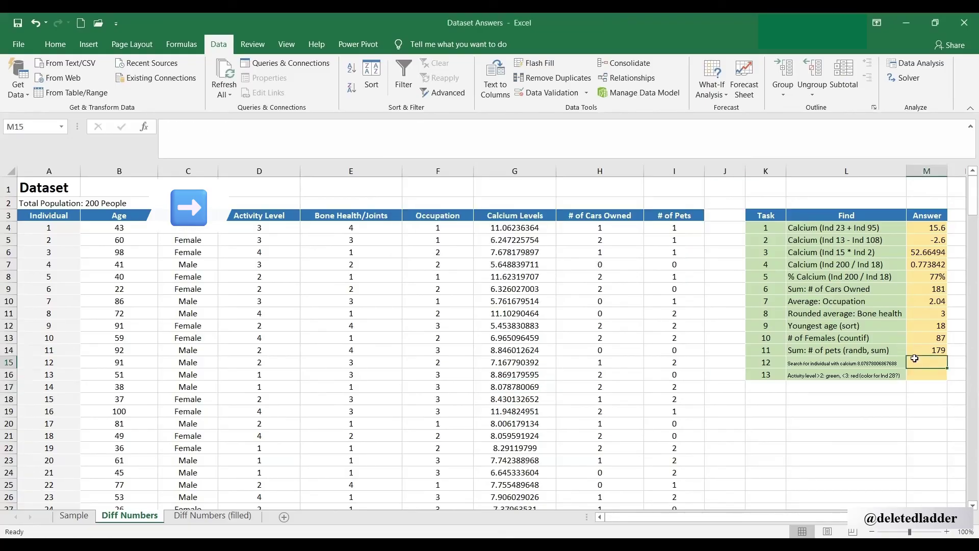
{"action": "type", "text": "14"}
{"action": "key", "text": "Return"}
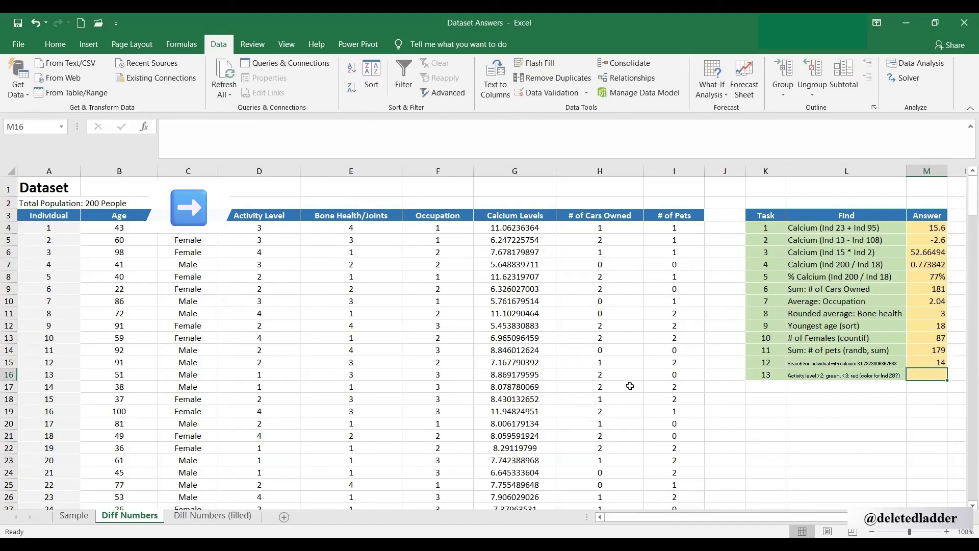
- Add a Greater Than 2 conditional formatting rule to Activity Level from D4 down, using Green Fill with Dark Green Text
{"action": "left_click", "coordinate": [56, 43]}
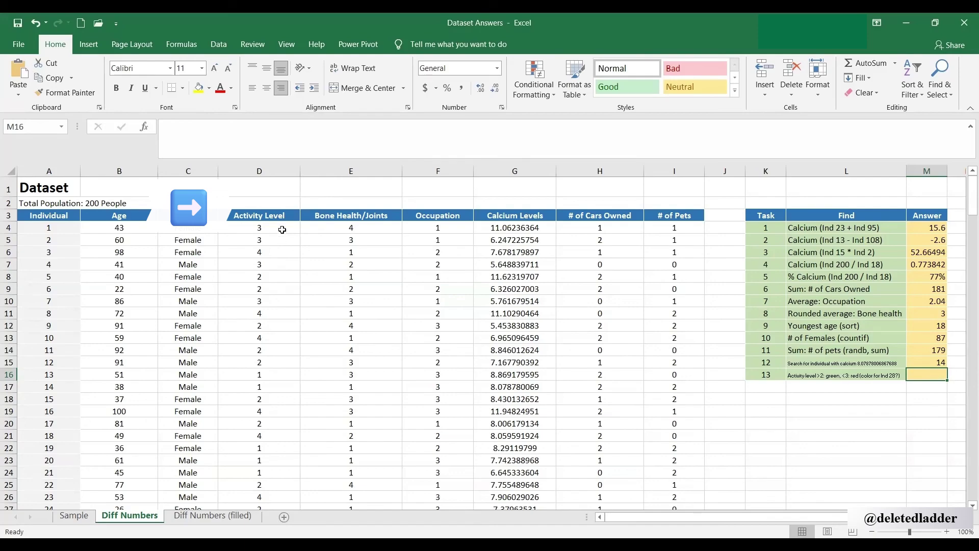
{"action": "left_click", "coordinate": [270, 227]}
{"action": "key", "text": "ctrl+shift+Down"}
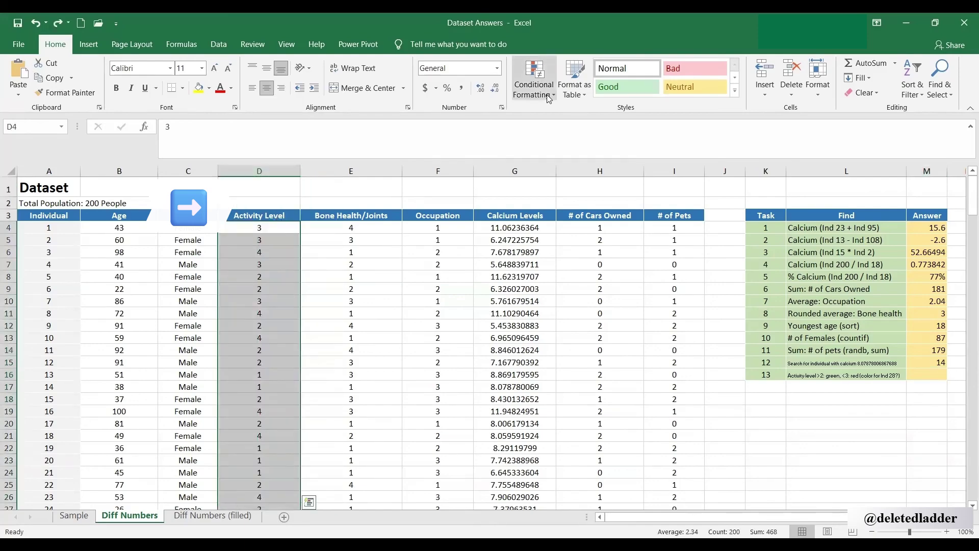
{"action": "left_click", "coordinate": [548, 97]}
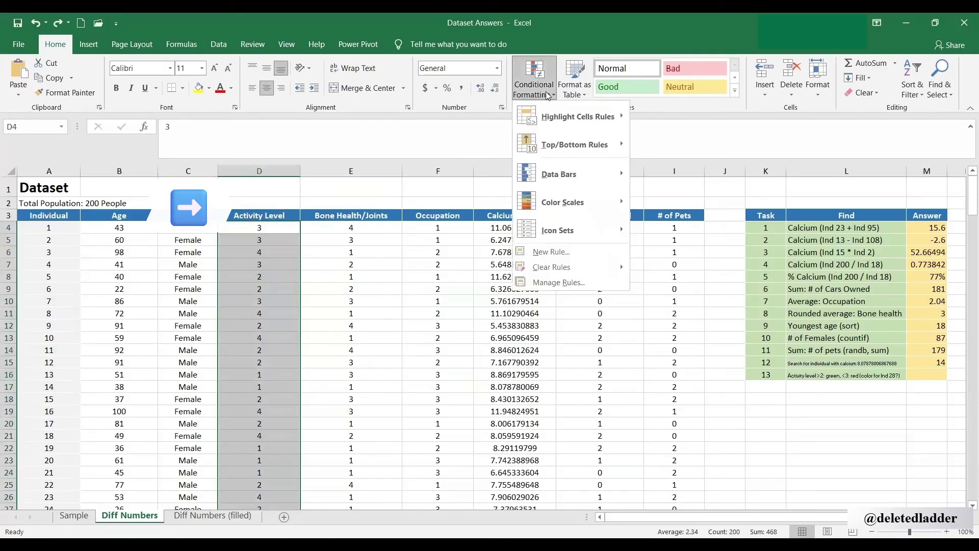
{"action": "mouse_move", "coordinate": [561, 108]}
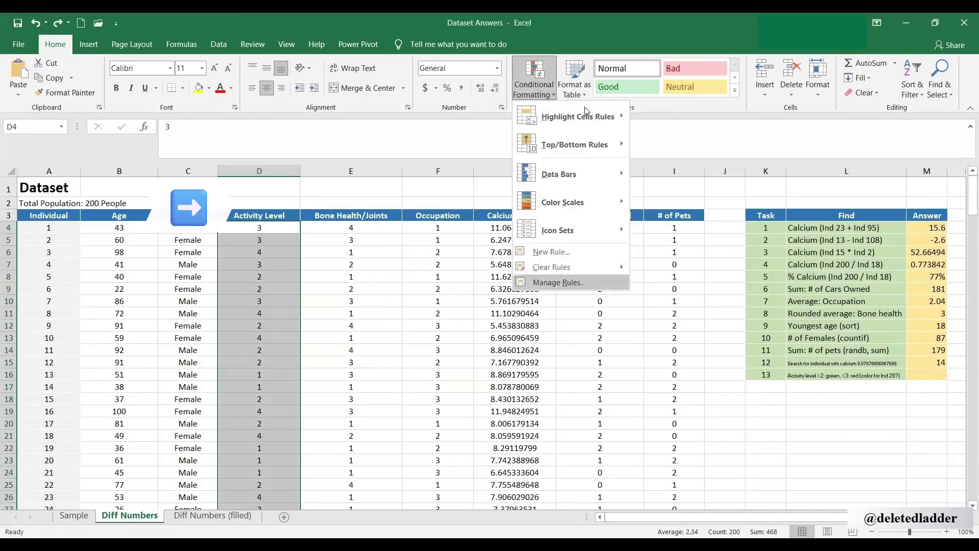
{"action": "mouse_move", "coordinate": [594, 110]}
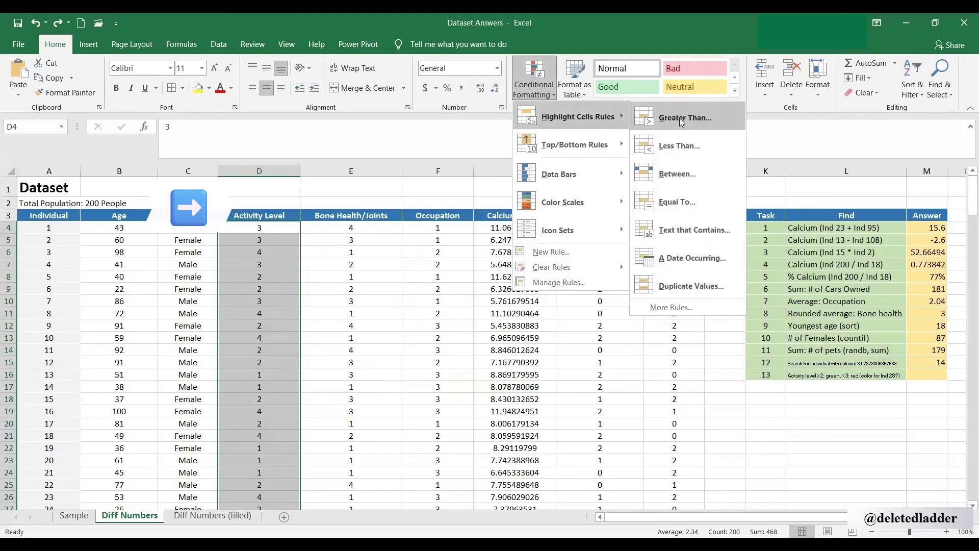
{"action": "left_click", "coordinate": [679, 118]}
{"action": "type", "text": "2"}
{"action": "left_click", "coordinate": [690, 201]}
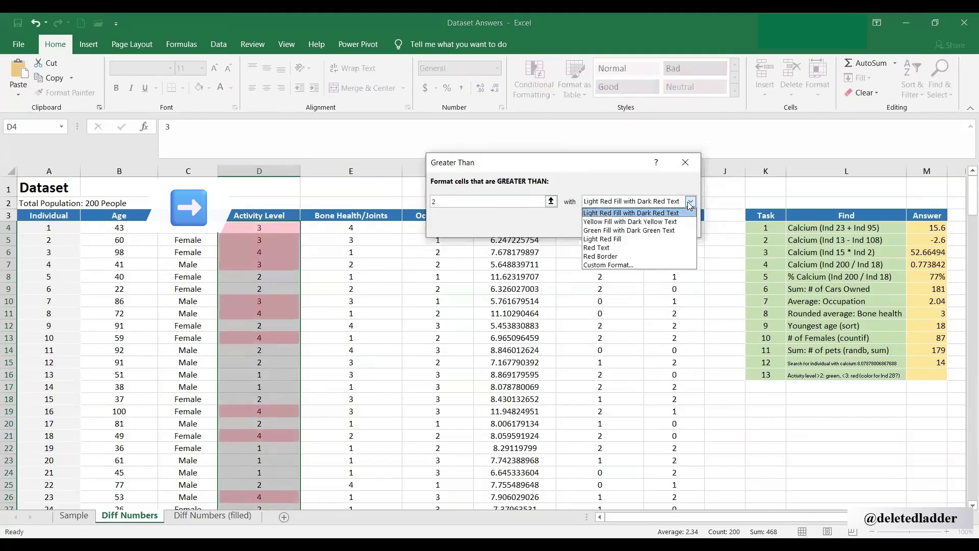
{"action": "left_click", "coordinate": [633, 231]}
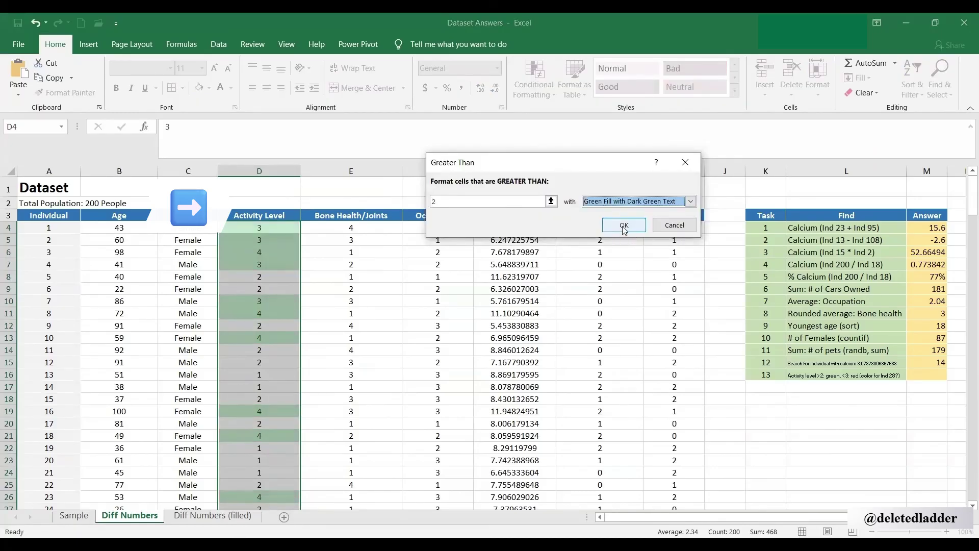
{"action": "left_click", "coordinate": [624, 226]}
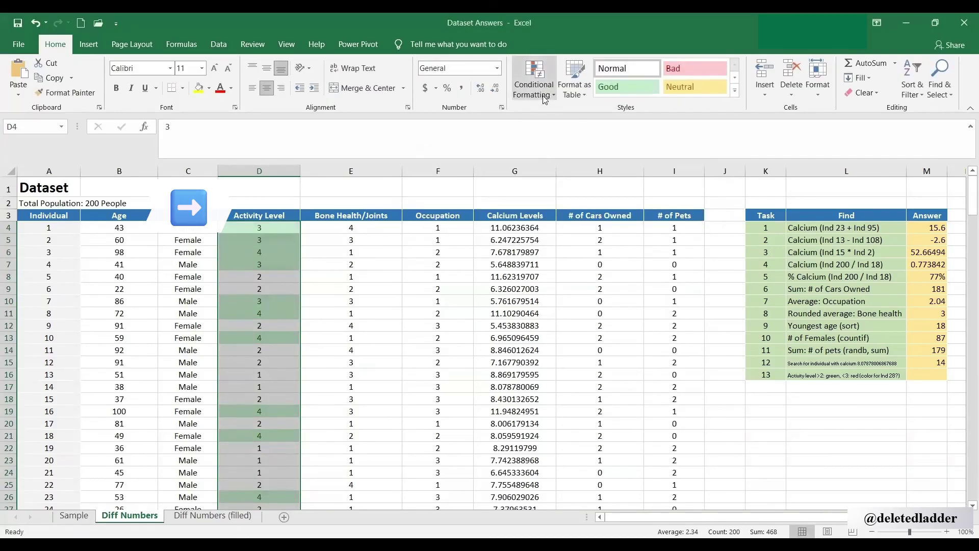
- Add a Less Than 3 conditional formatting rule to the Activity Level values, using Light Red Fill with Dark Red Text
{"action": "left_click", "coordinate": [534, 84]}
{"action": "mouse_move", "coordinate": [578, 117]}
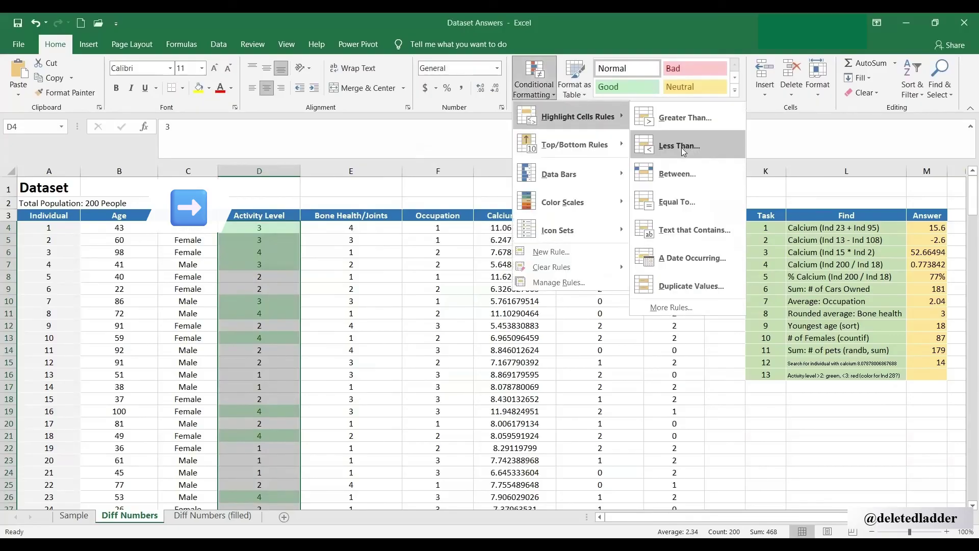
{"action": "left_click", "coordinate": [682, 148]}
{"action": "type", "text": "3"}
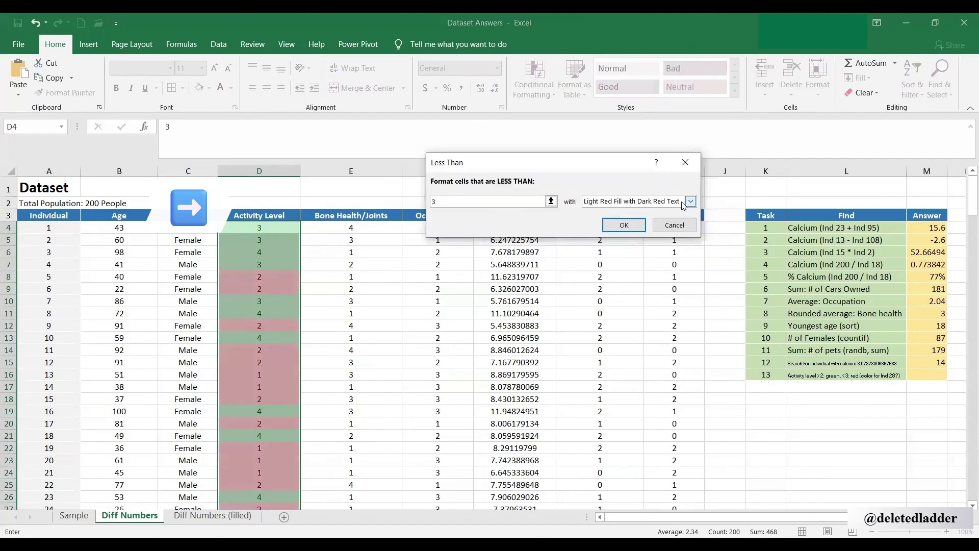
{"action": "left_click", "coordinate": [623, 226]}
{"action": "left_click", "coordinate": [356, 186]}
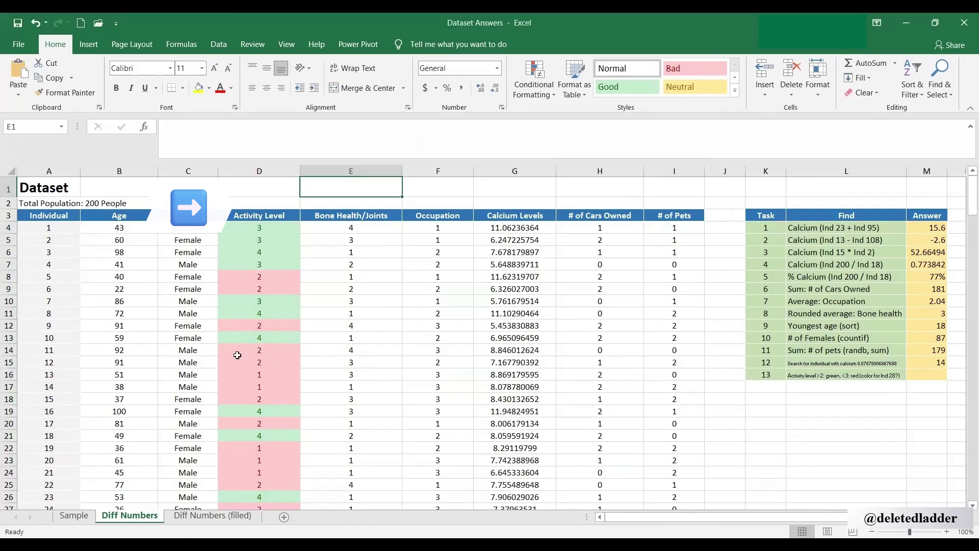
- Check the Activity Level color of individual 28 and enter green in cell M16 as the task 13 answer
{"action": "scroll", "coordinate": [35, 432], "scroll_direction": "down", "scroll_amount": 1}
{"action": "scroll", "coordinate": [35, 432], "scroll_direction": "down", "scroll_amount": 3}
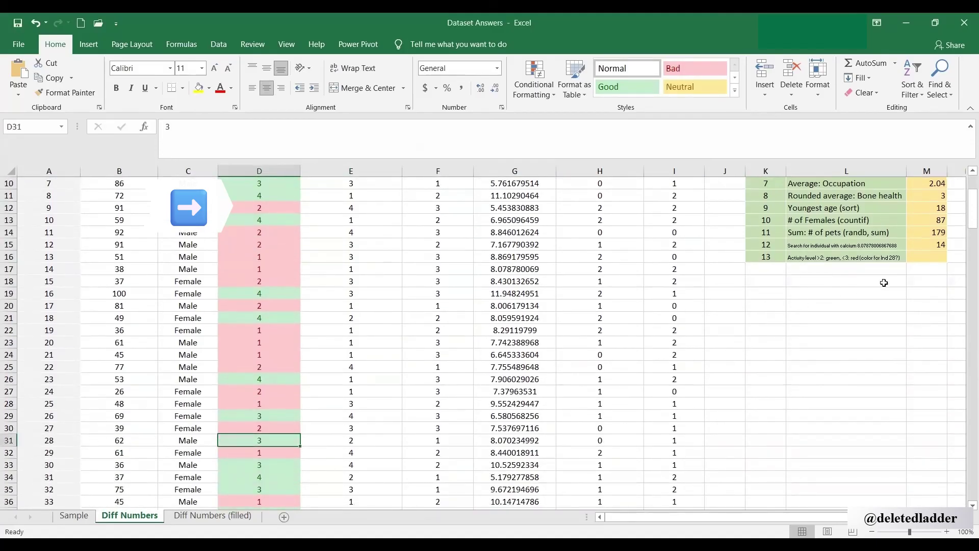
{"action": "left_click", "coordinate": [924, 261]}
{"action": "type", "text": "green"}
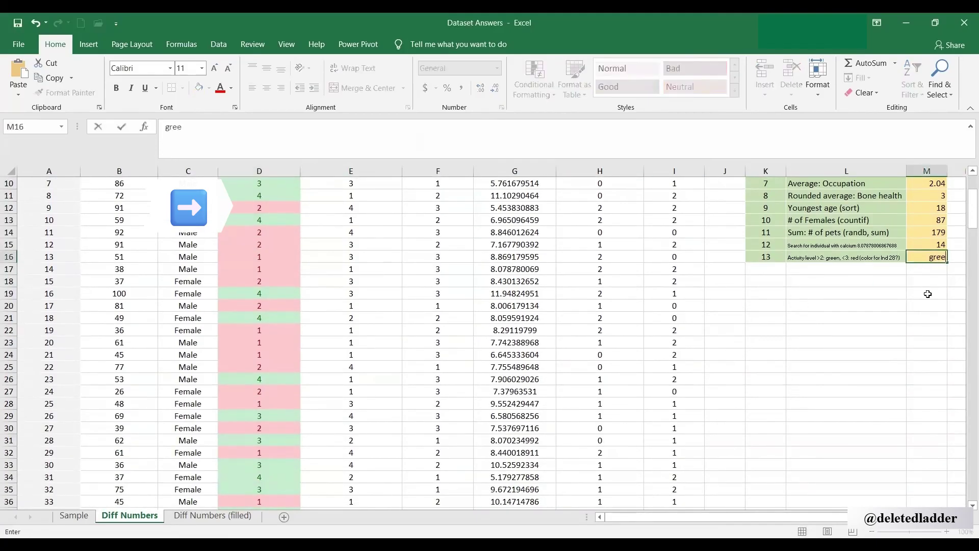
{"action": "left_click", "coordinate": [941, 293]}
{"action": "scroll", "coordinate": [950, 294], "scroll_direction": "up", "scroll_amount": 3}
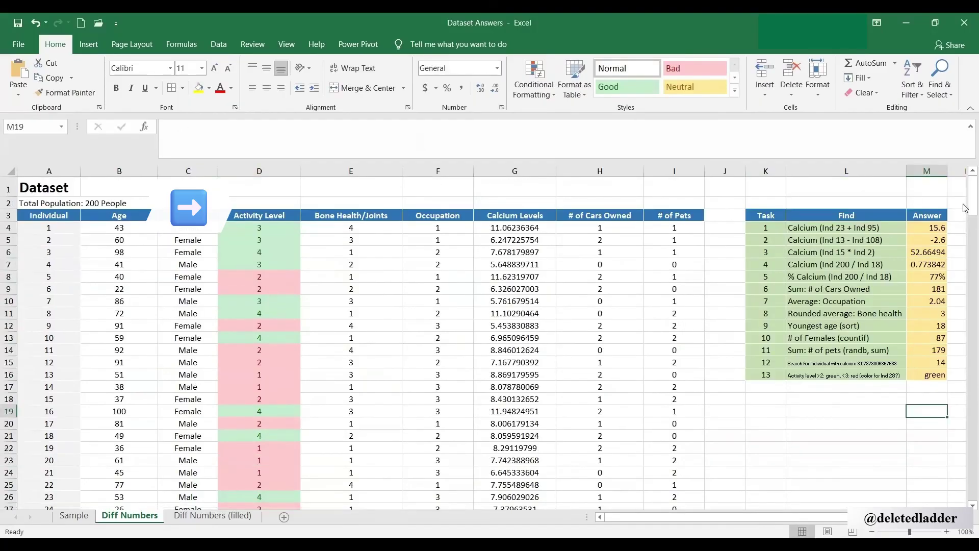